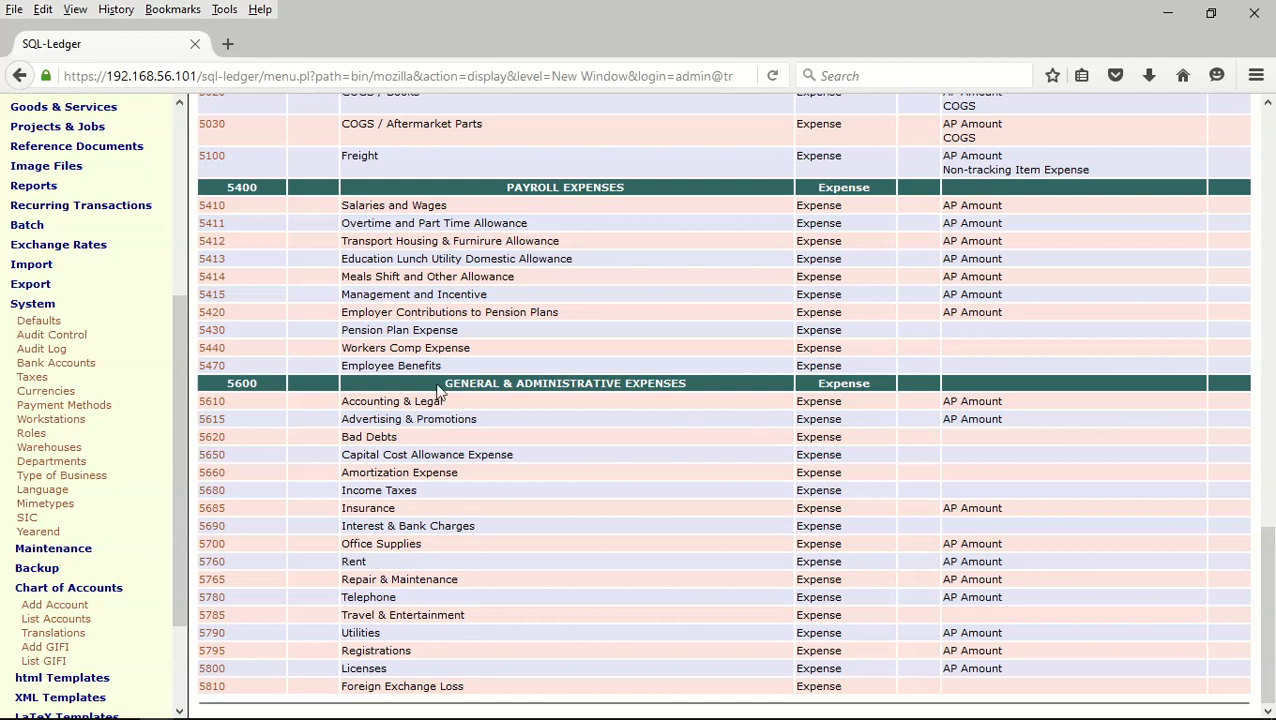
Create expense account 5416 with the description "Government Intervention" by saving an edited copy of account 5415 as new
left_click(212, 296)
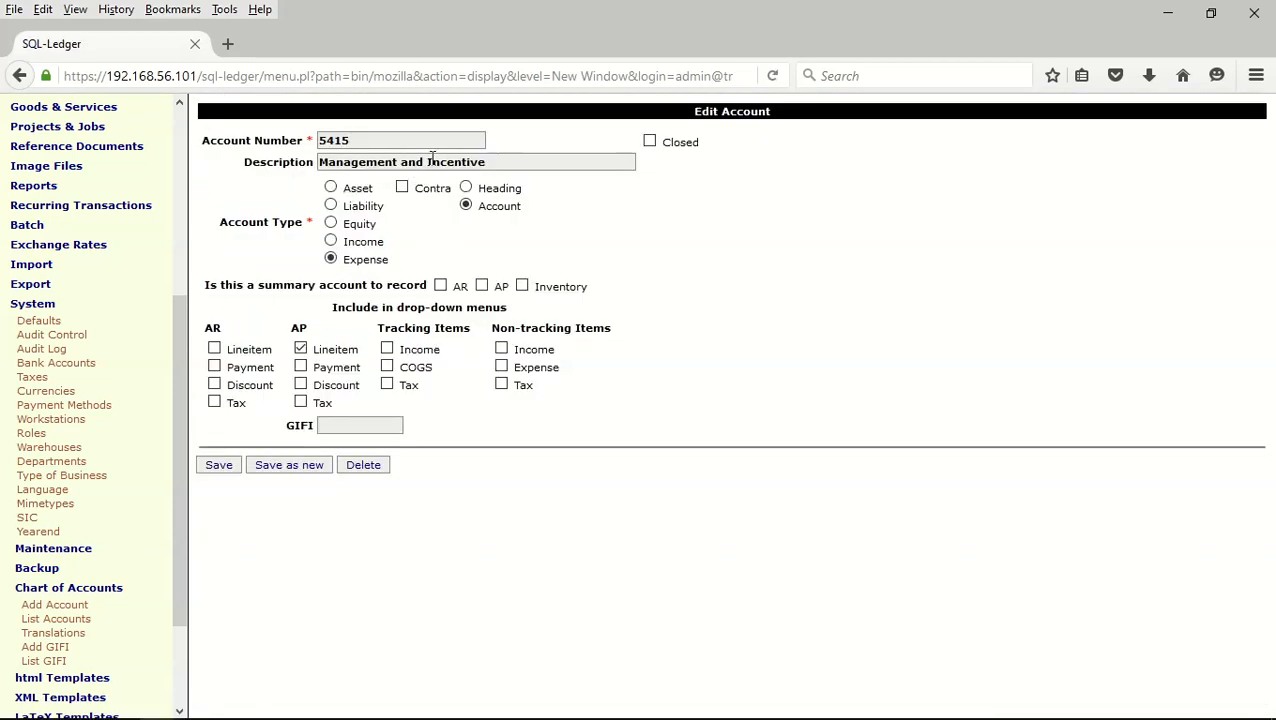
left_click(360, 140)
key("BackSpace")
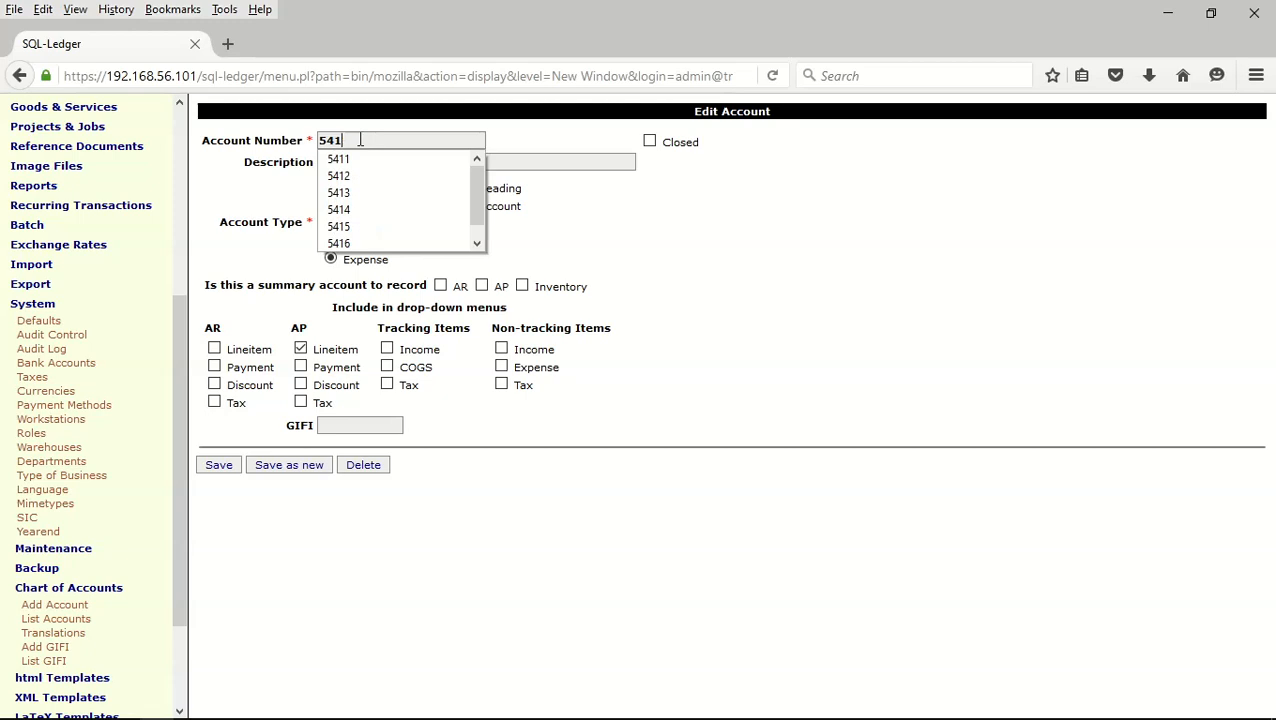
type("6")
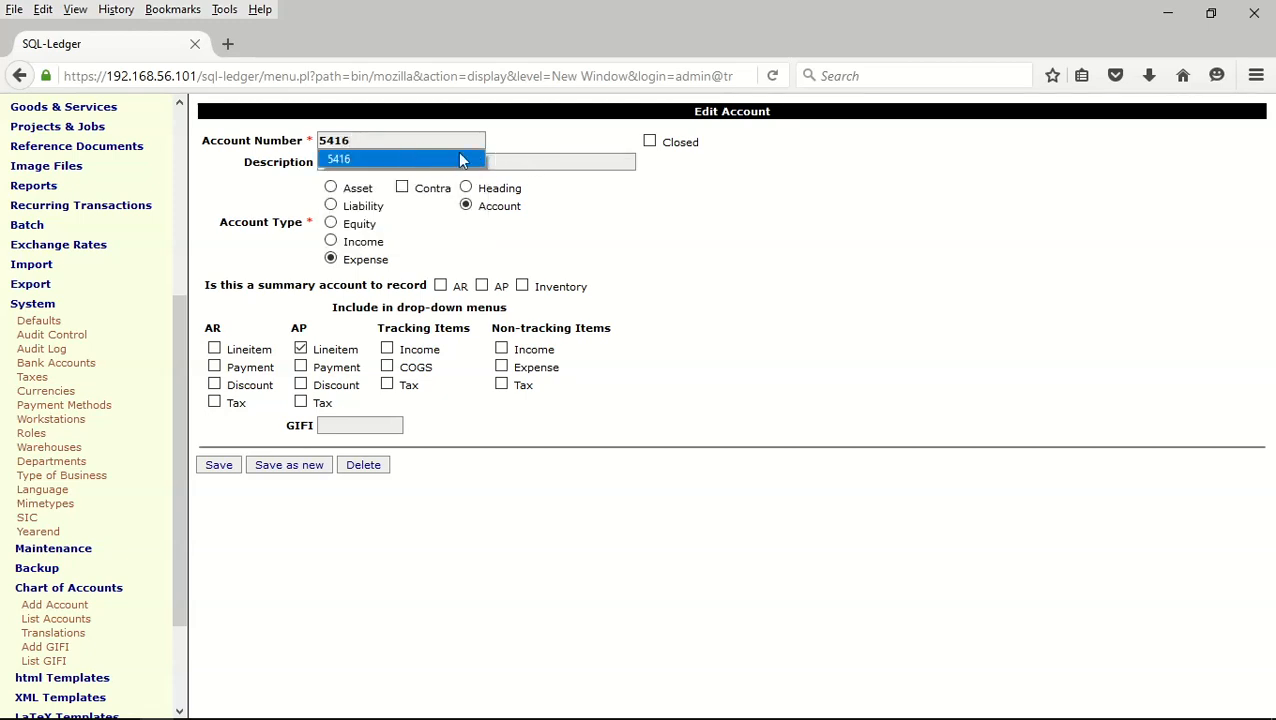
left_click(420, 158)
left_click_drag(519, 164, 285, 171)
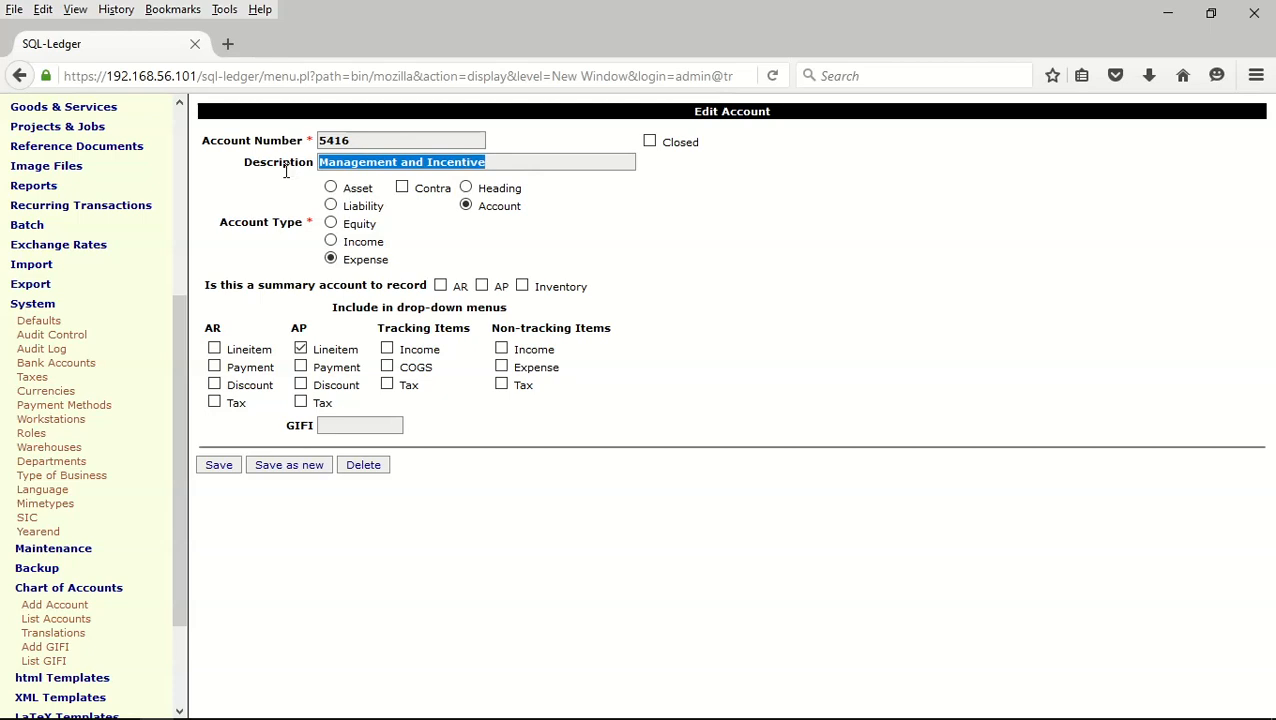
type("g")
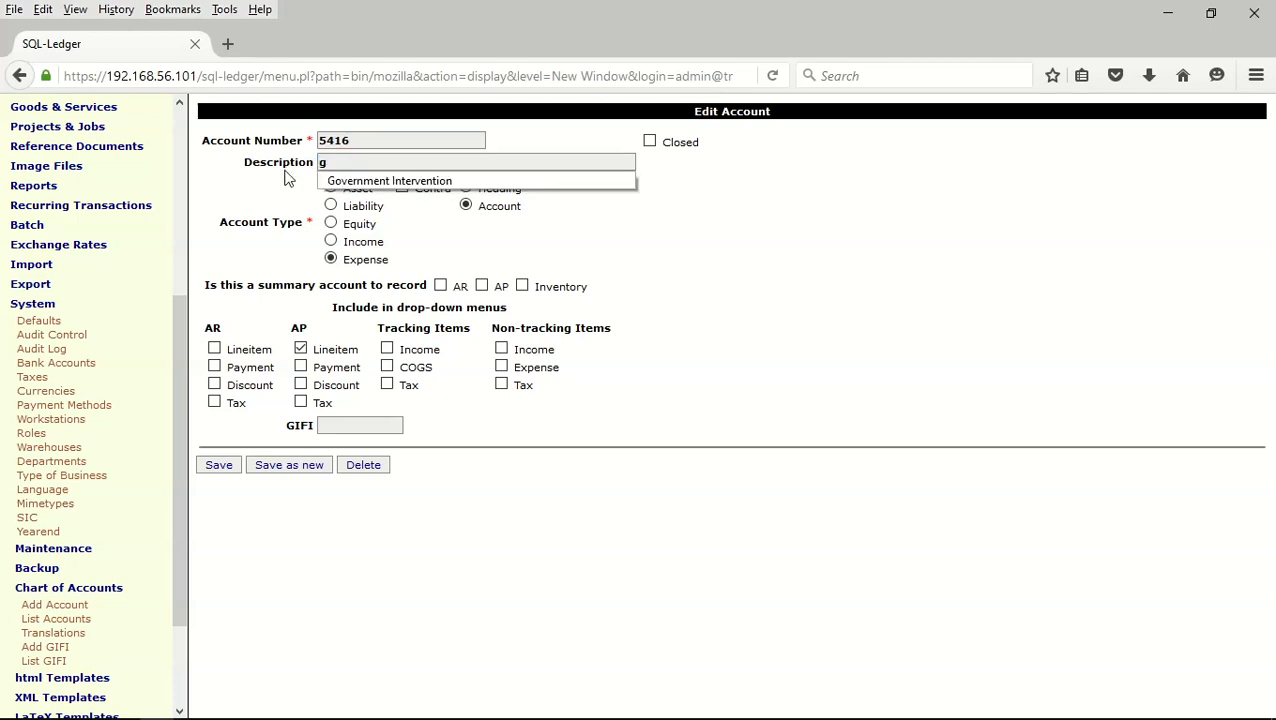
left_click(405, 183)
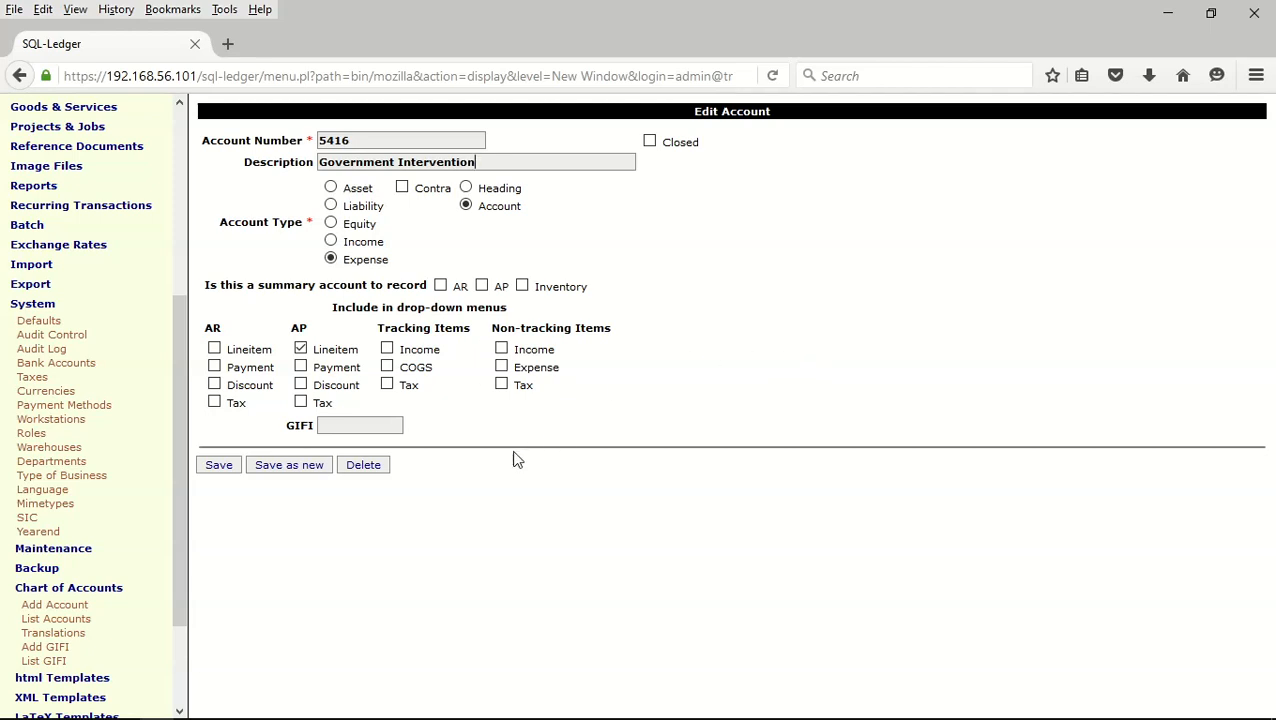
left_click(307, 473)
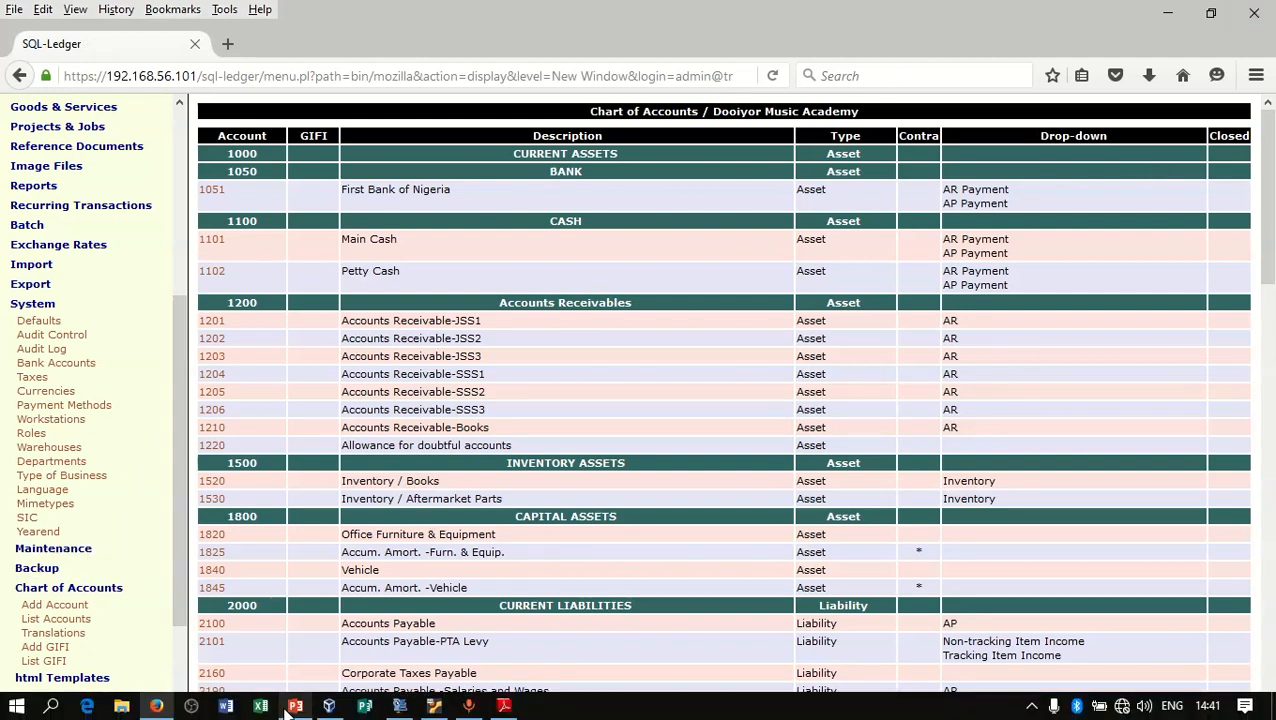
Switch to the PowerPoint slide show to review the payroll liability accounts slide, and return to SQL-Ledger in the browser
left_click(295, 706)
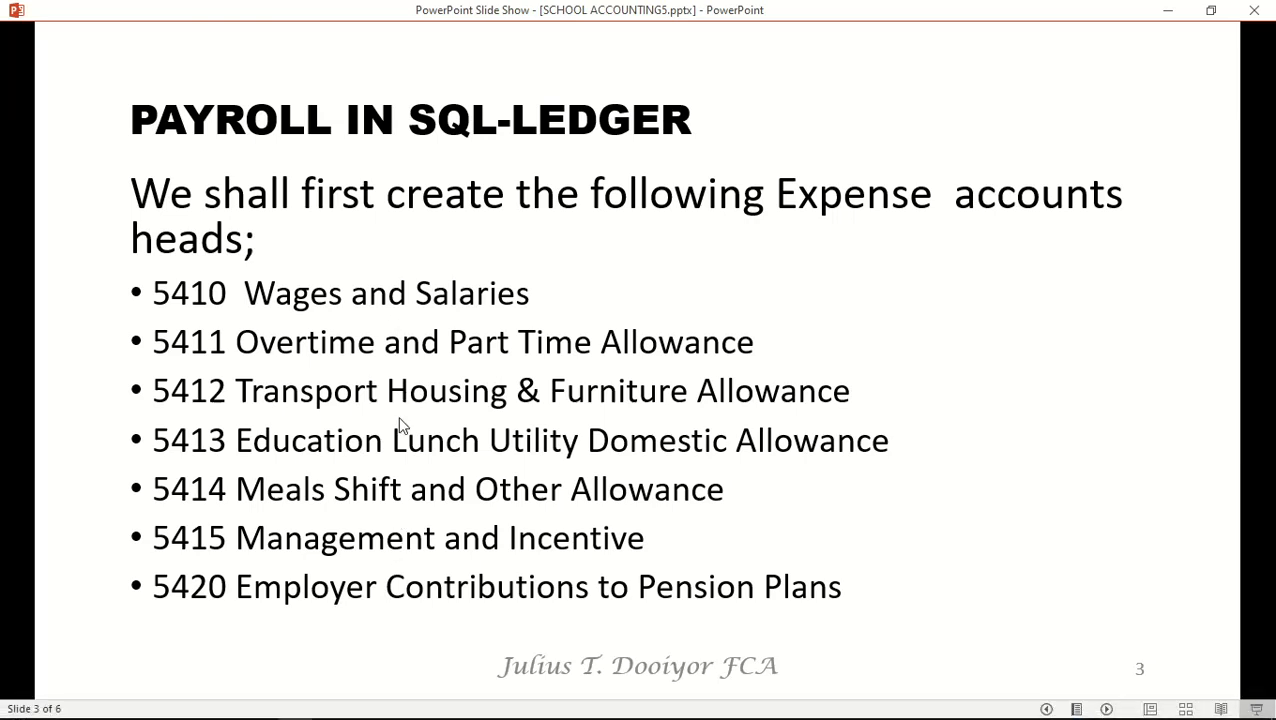
left_click(414, 618)
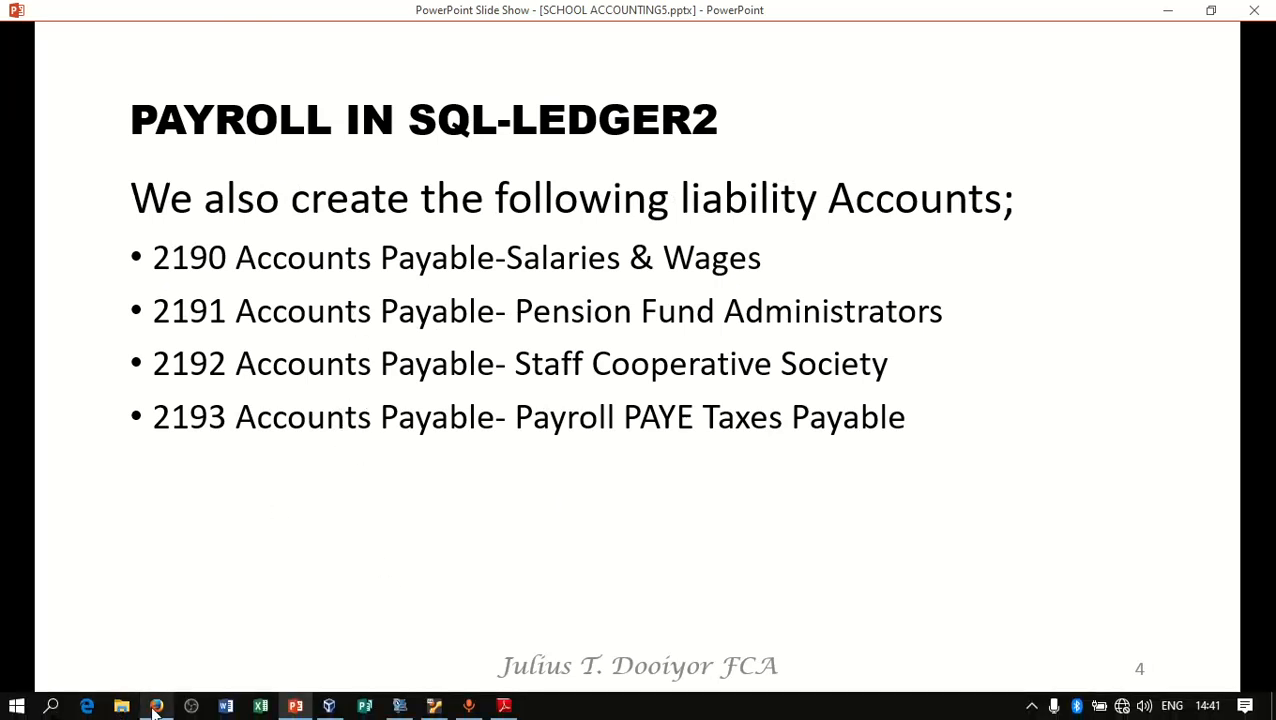
left_click(156, 707)
Try to save a copy of liability account 2260 as new account 2261 with the description "Accounts Payable- Covid 19"
scroll(365, 407, "down", 5)
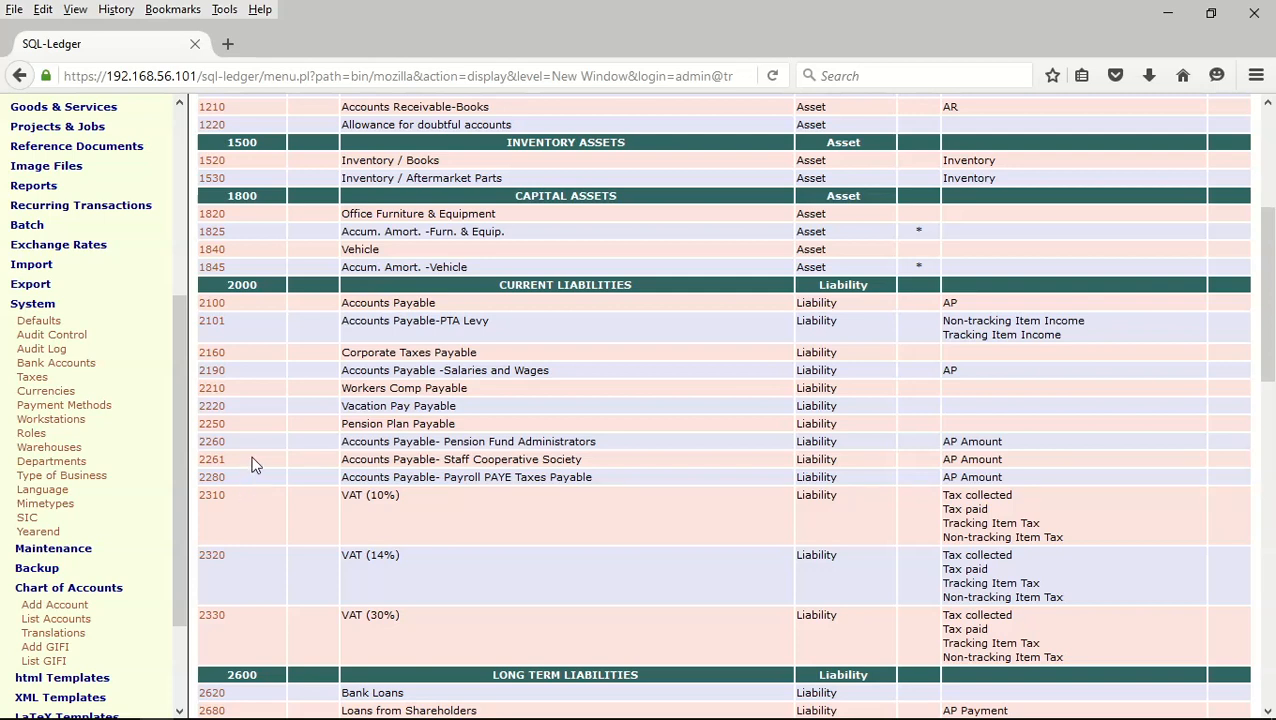
left_click(212, 444)
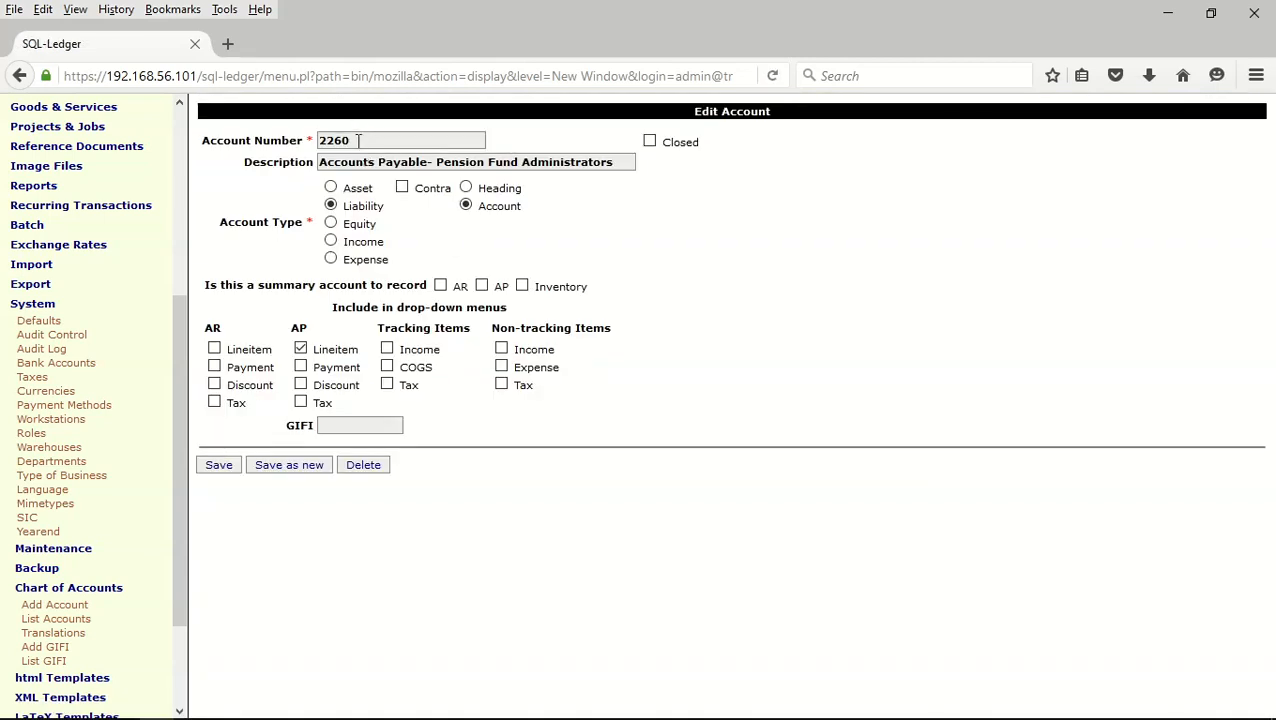
left_click(358, 140)
key("BackSpace")
type("1")
left_click(407, 161)
left_click_drag(614, 162, 438, 164)
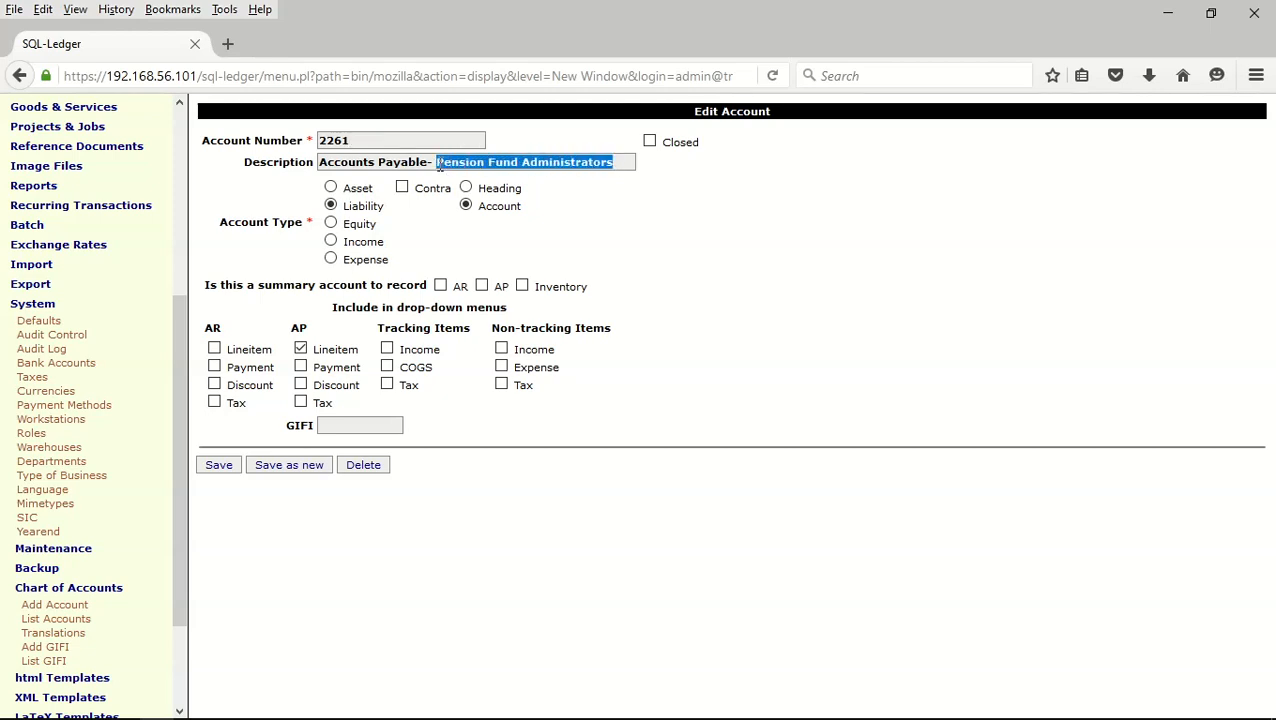
type("Co")
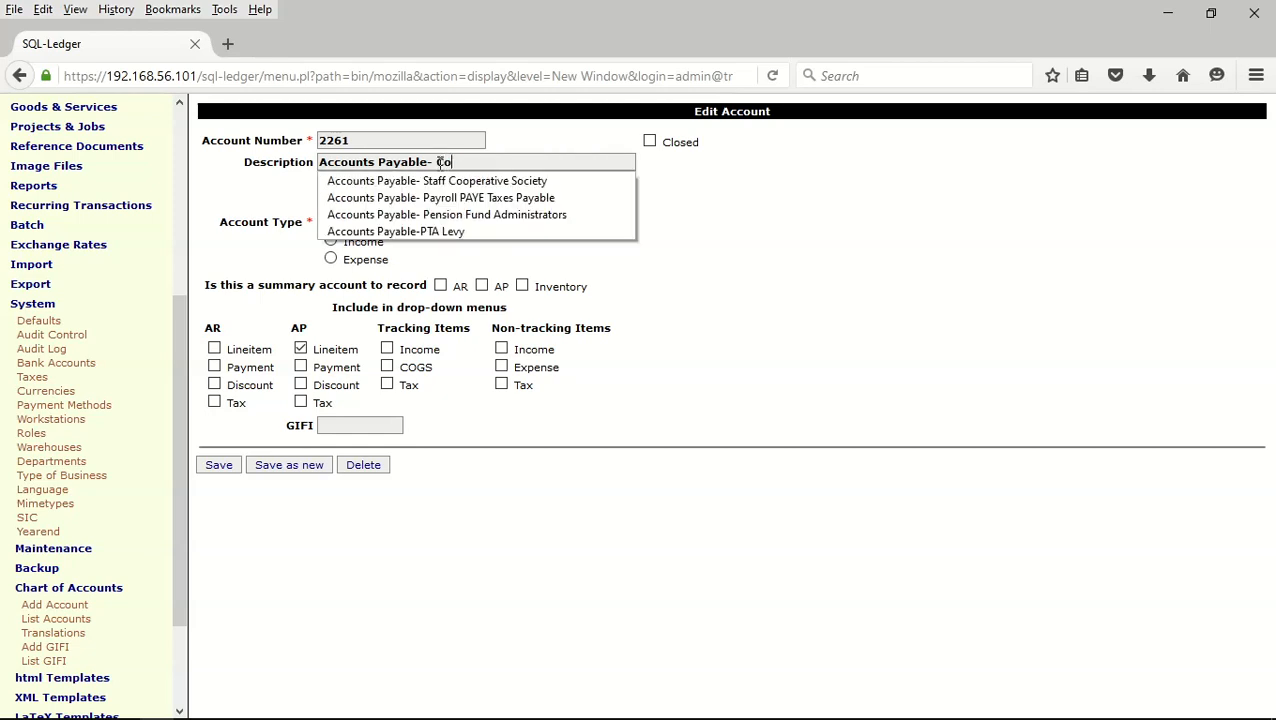
type("vid 1")
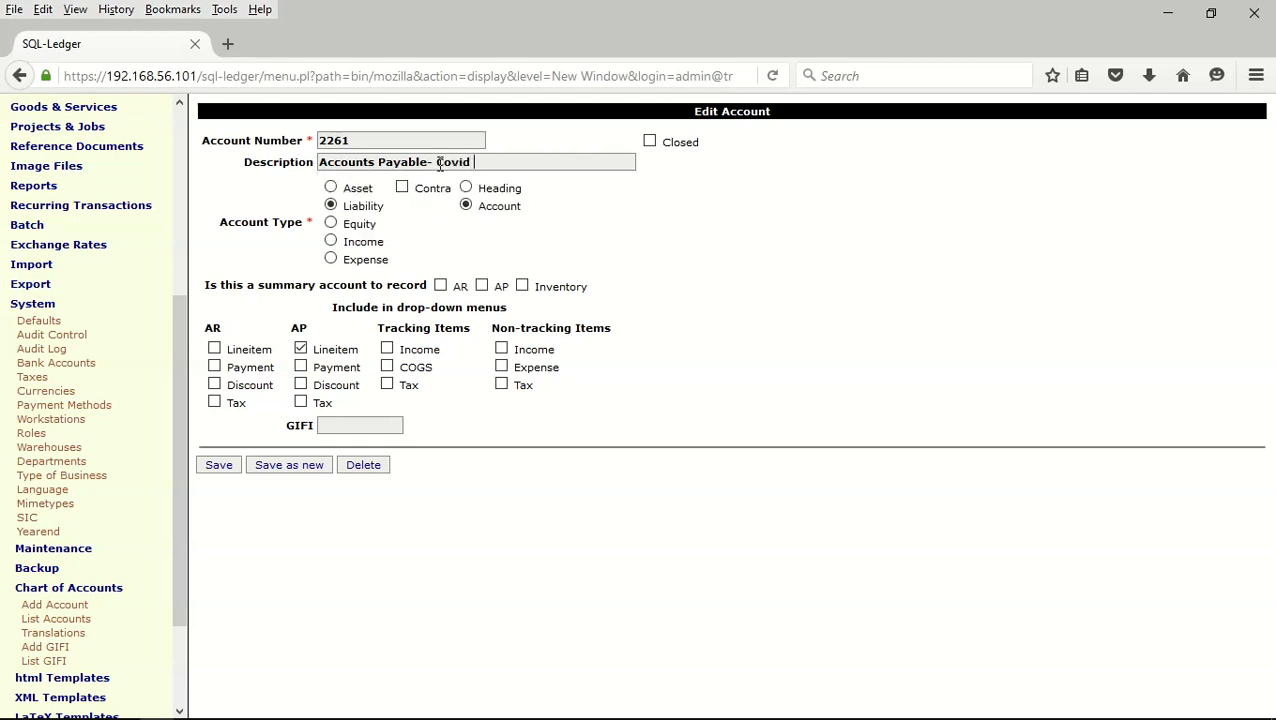
type("9")
left_click(291, 470)
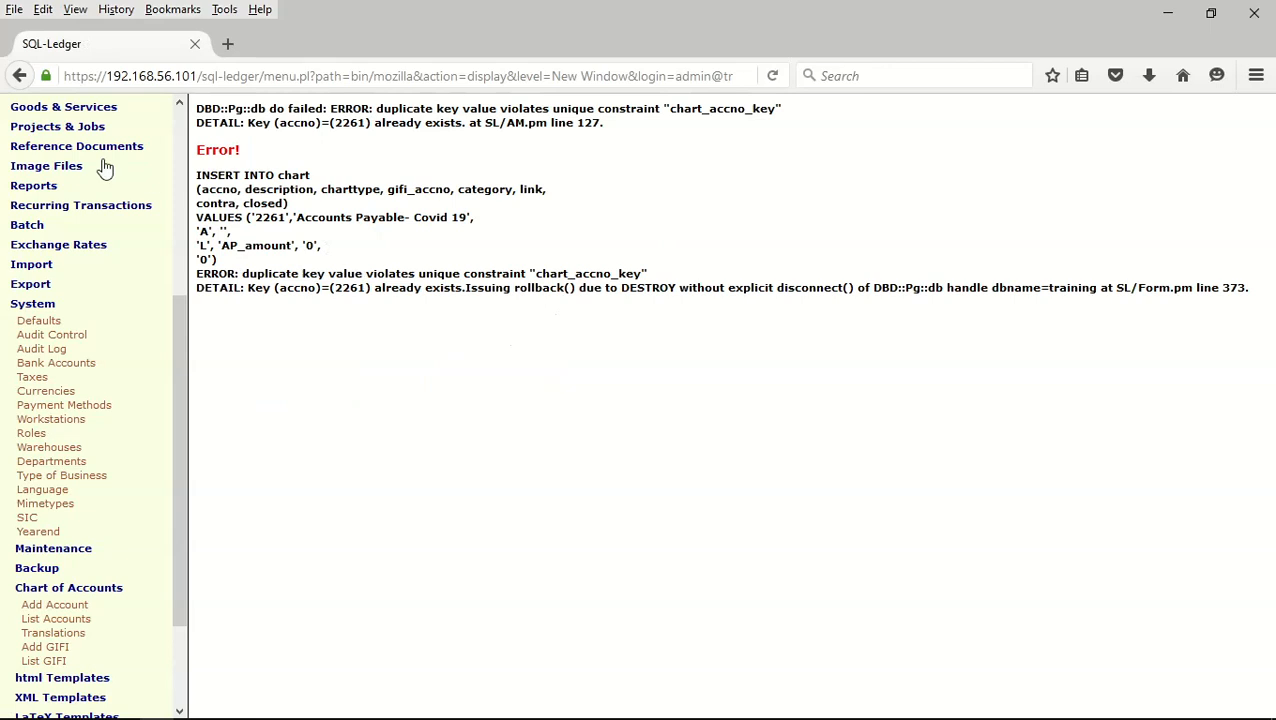
Return to the Covid 19 account form, set the account number to 2264, and save it as a new account
left_click(19, 77)
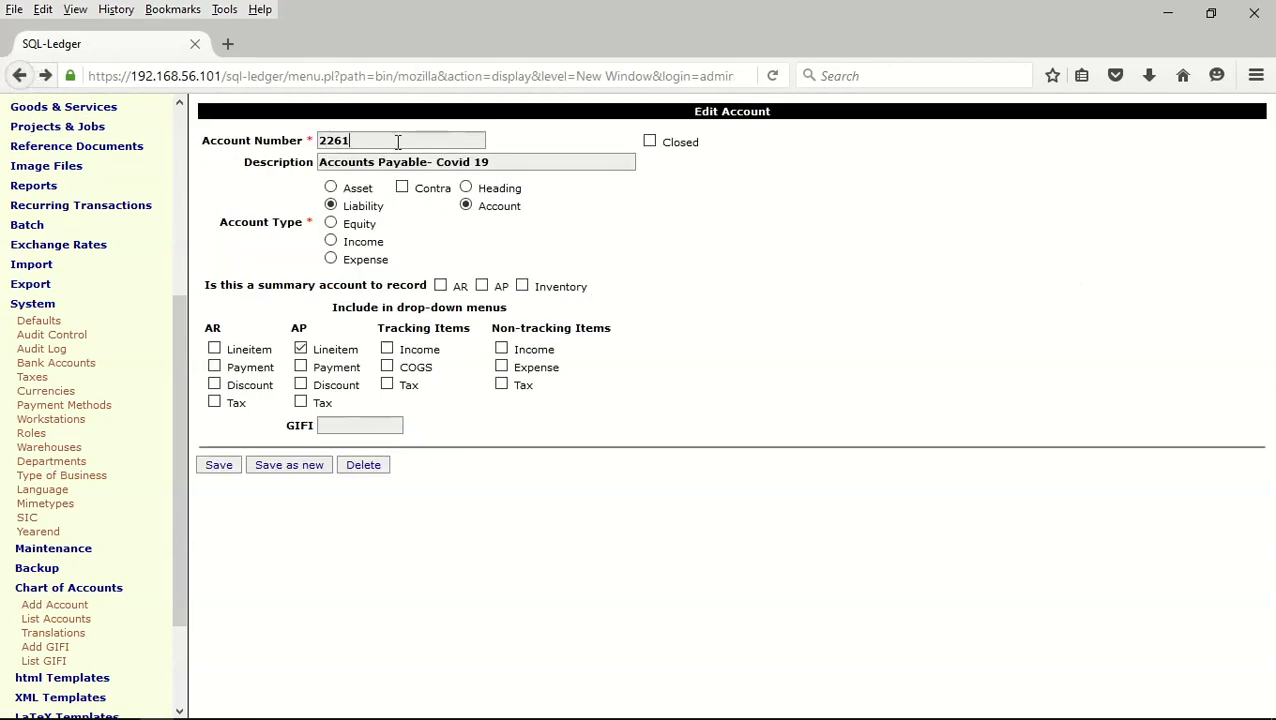
key("BackSpace")
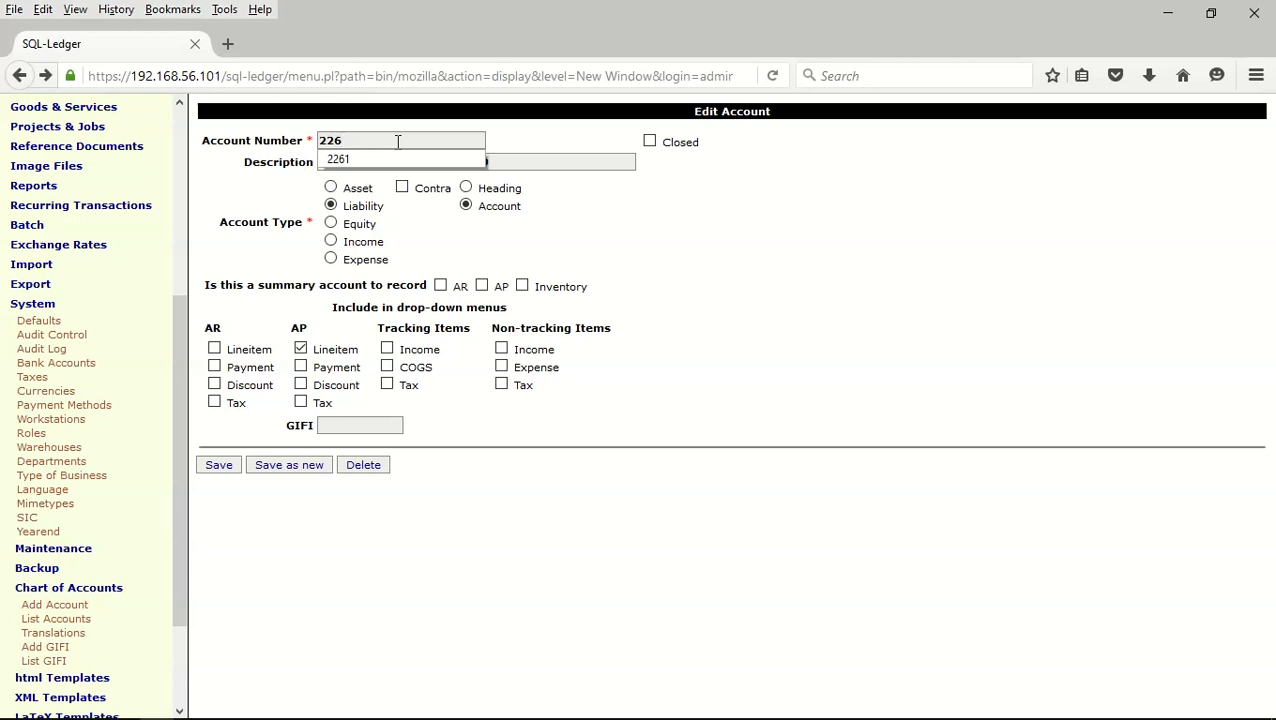
type("4")
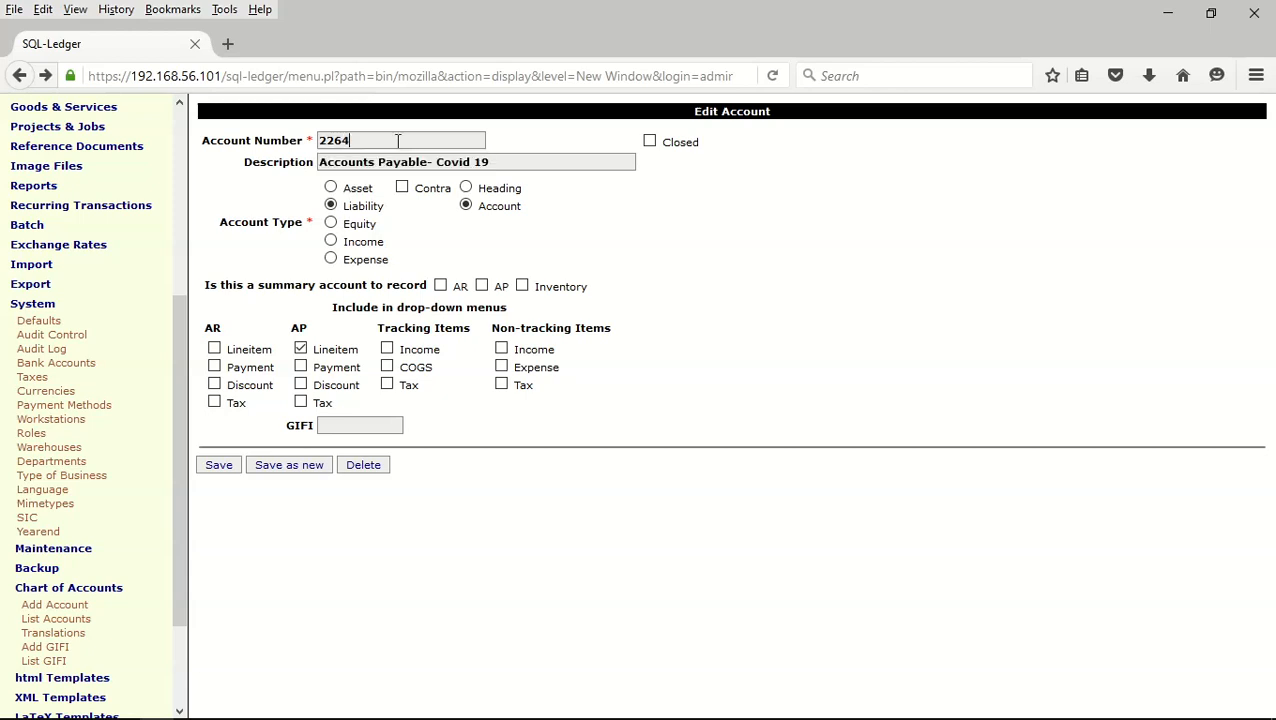
left_click(290, 466)
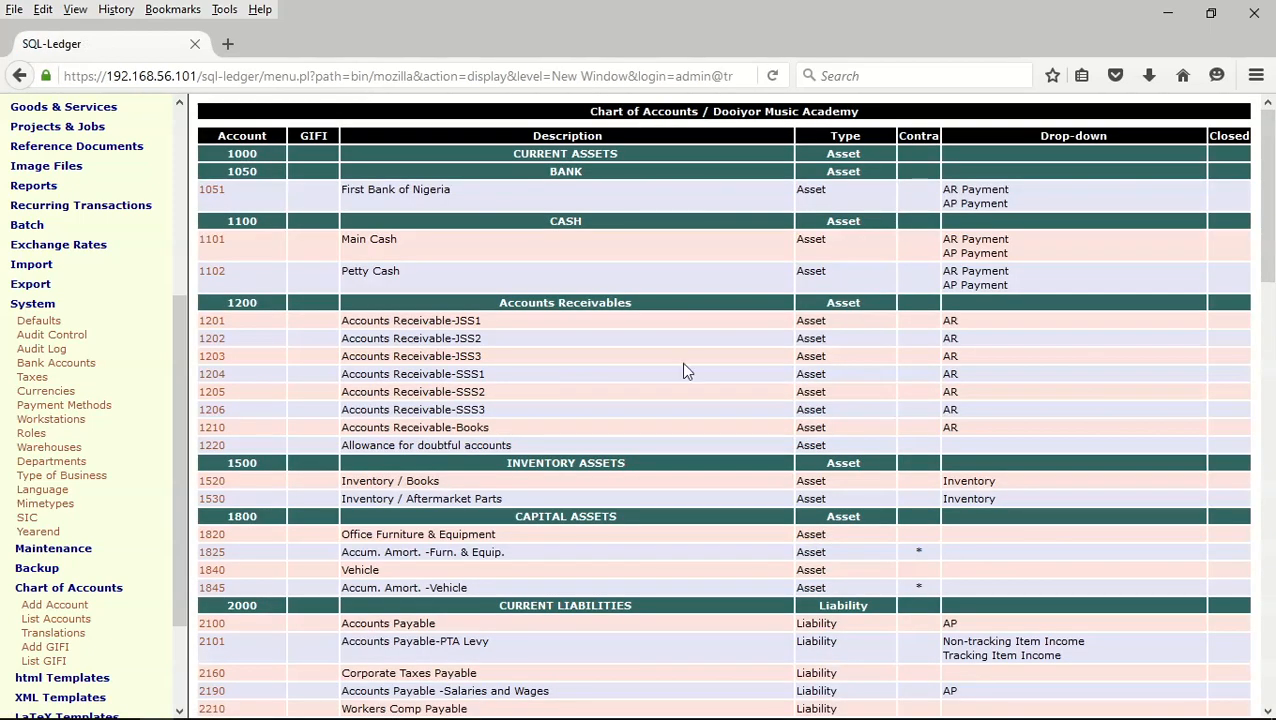
scroll(537, 452, "down", 5)
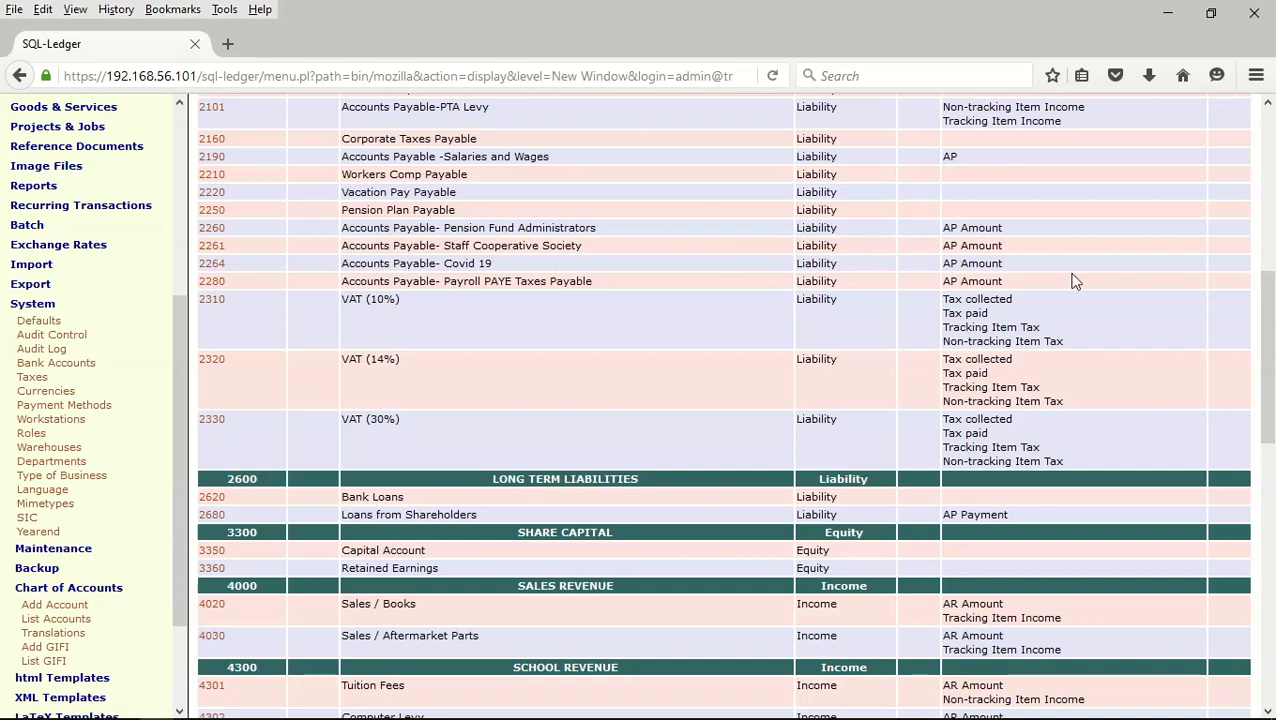
Switch to the PowerPoint slide show to review the slide on creating an employee, and return to SQL-Ledger in the browser
mouse_move(440, 712)
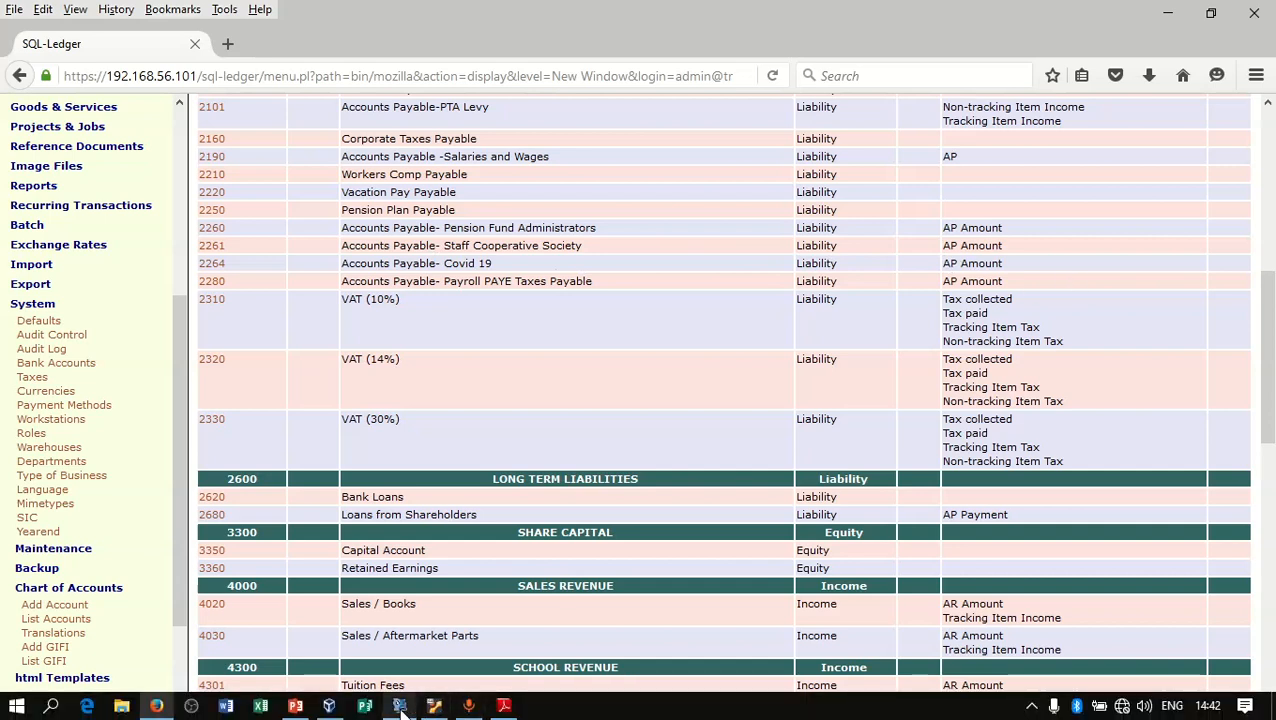
left_click(294, 706)
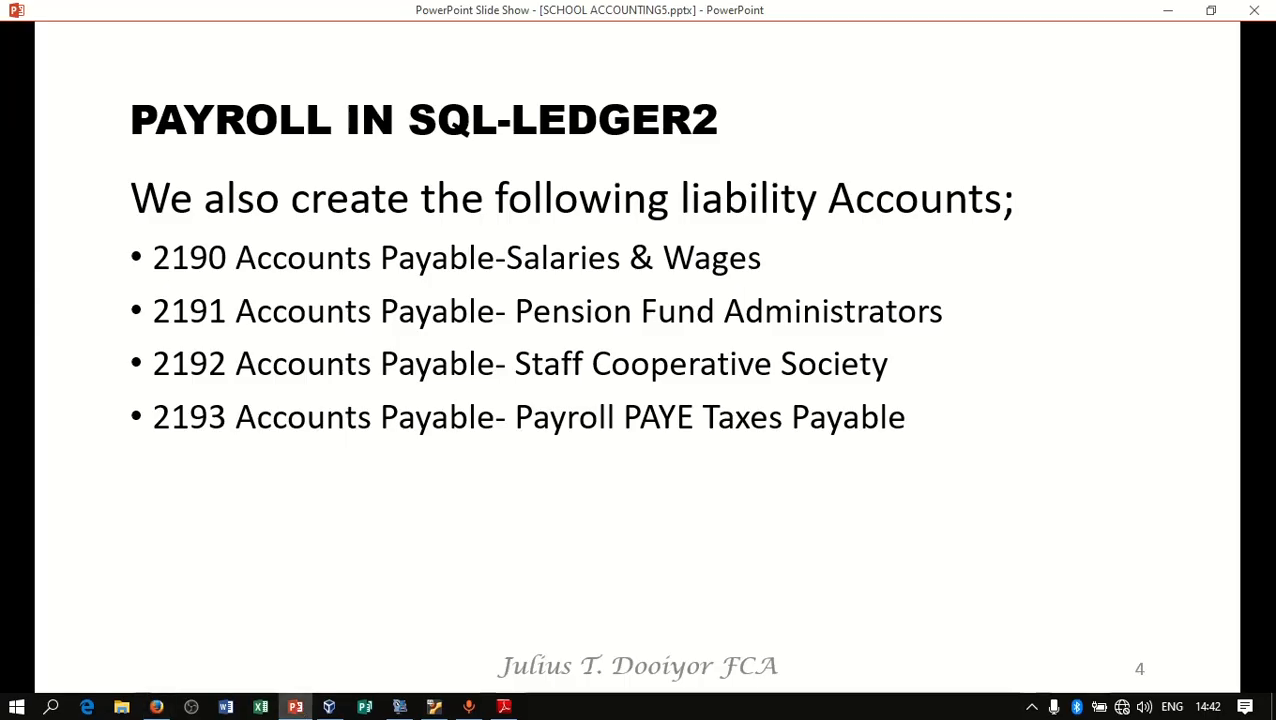
key("Right")
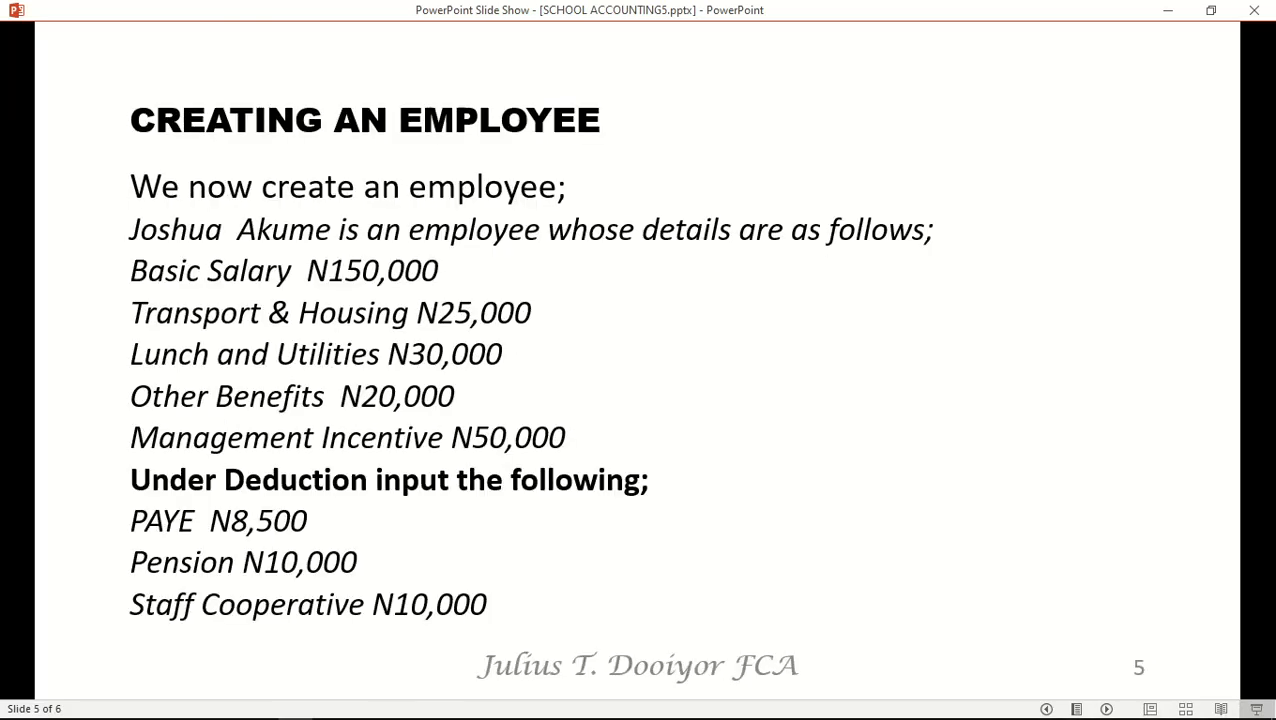
mouse_move(649, 708)
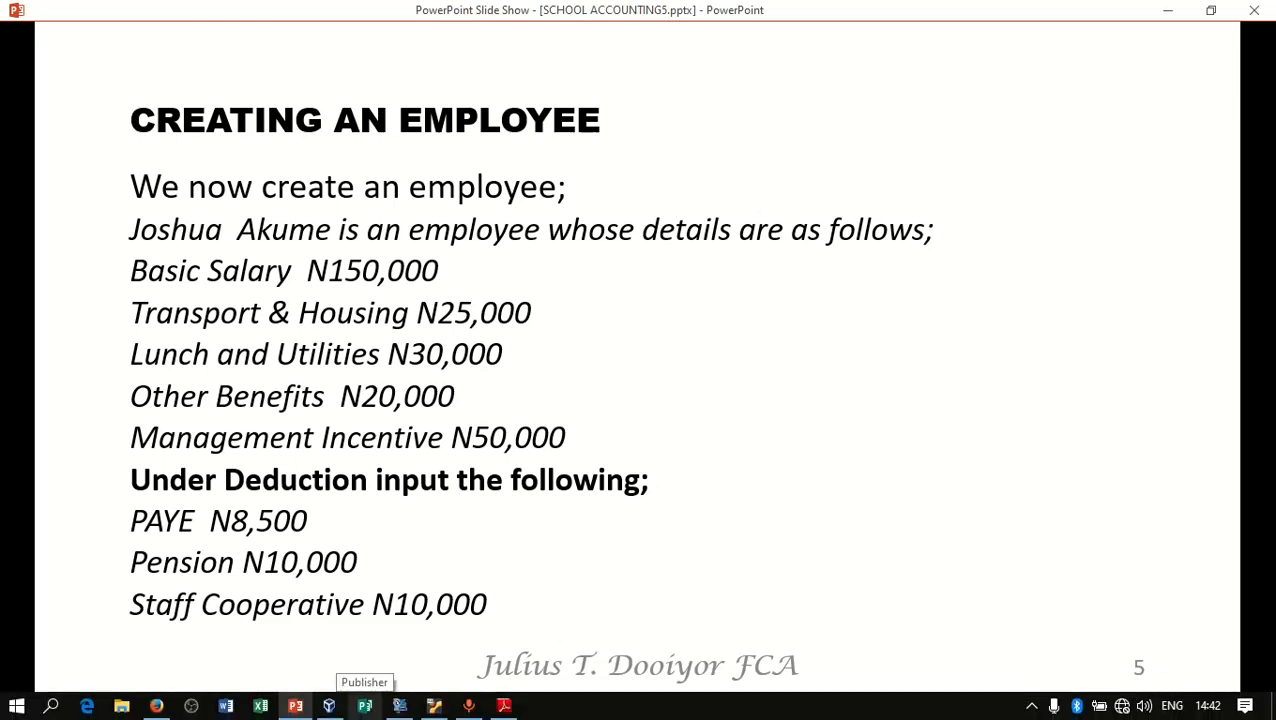
left_click(160, 707)
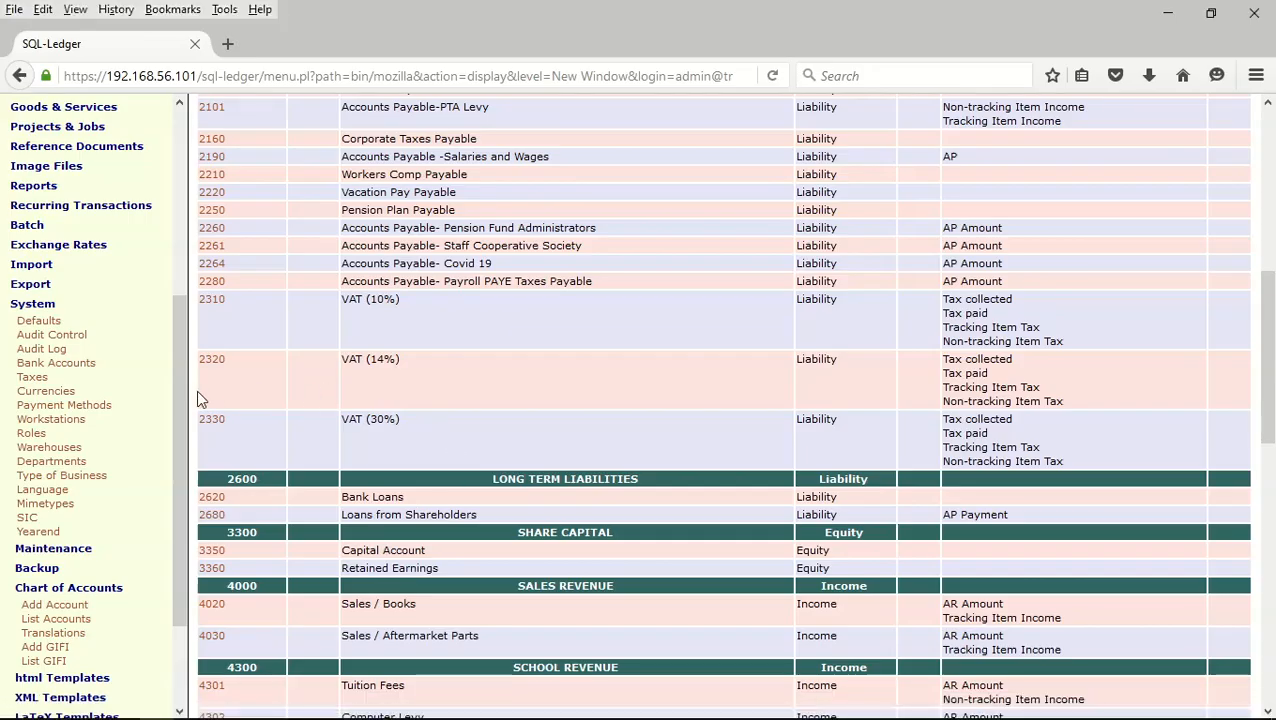
Open the list of wages in the HR payroll setup
left_click_drag(175, 428, 171, 293)
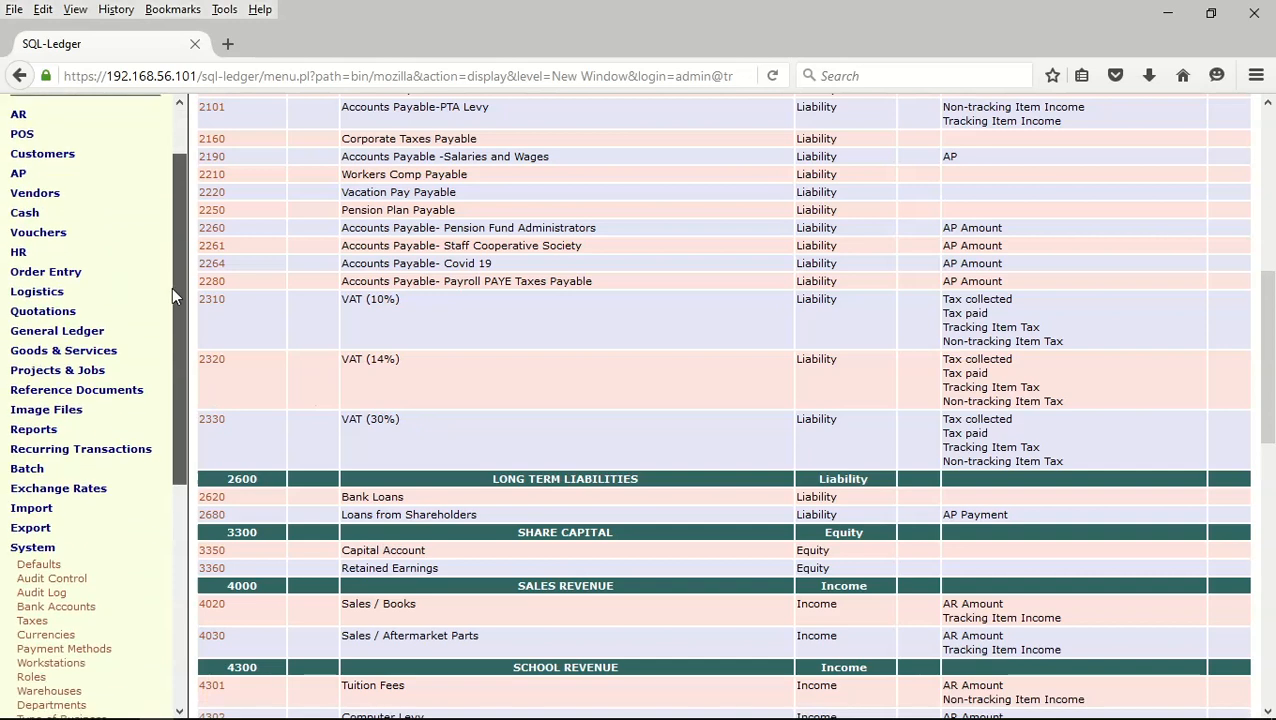
left_click(34, 256)
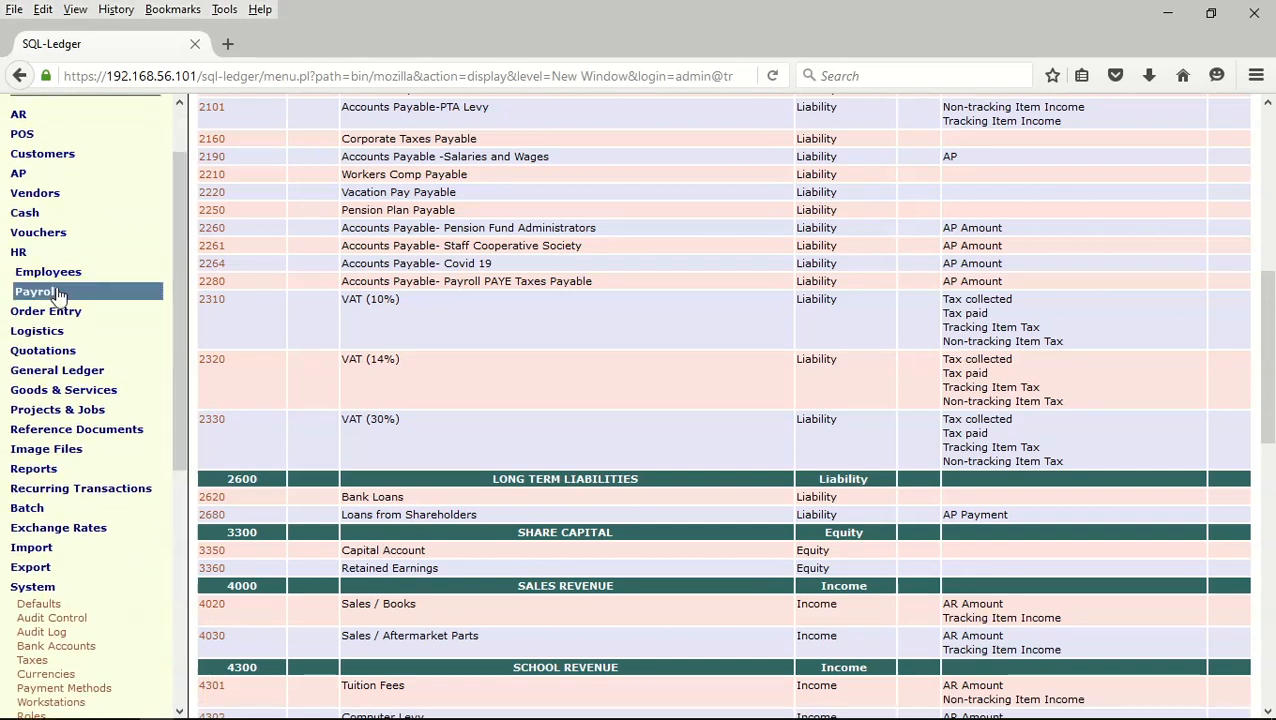
left_click(33, 292)
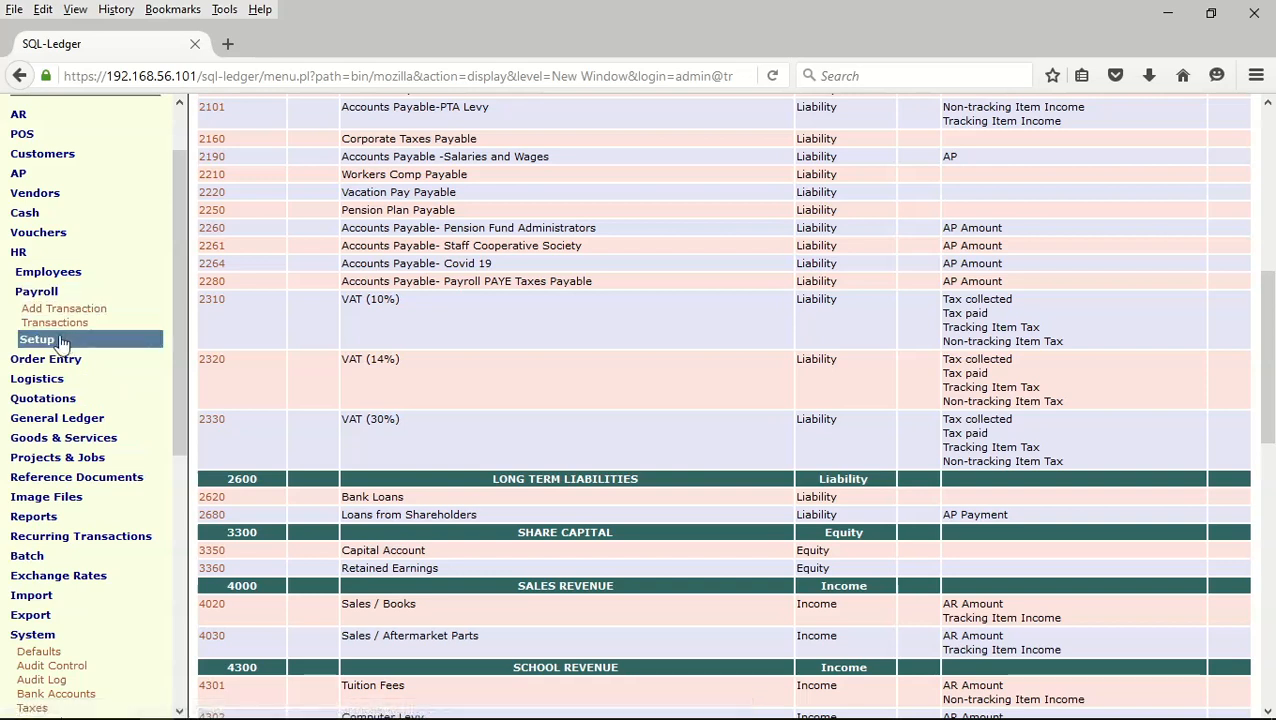
left_click(55, 340)
left_click(57, 357)
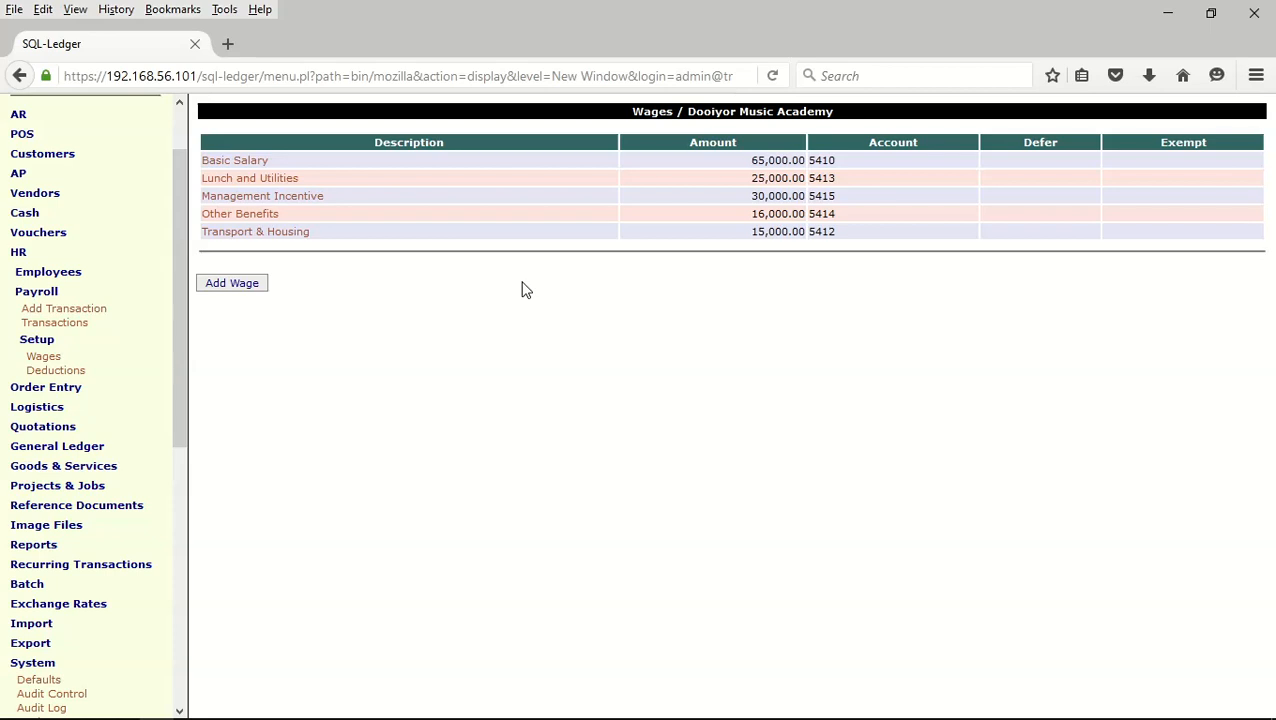
Add a wage named Government Intervention on account 5416--Government Intervention with an amount of 50000, and save it
left_click(239, 294)
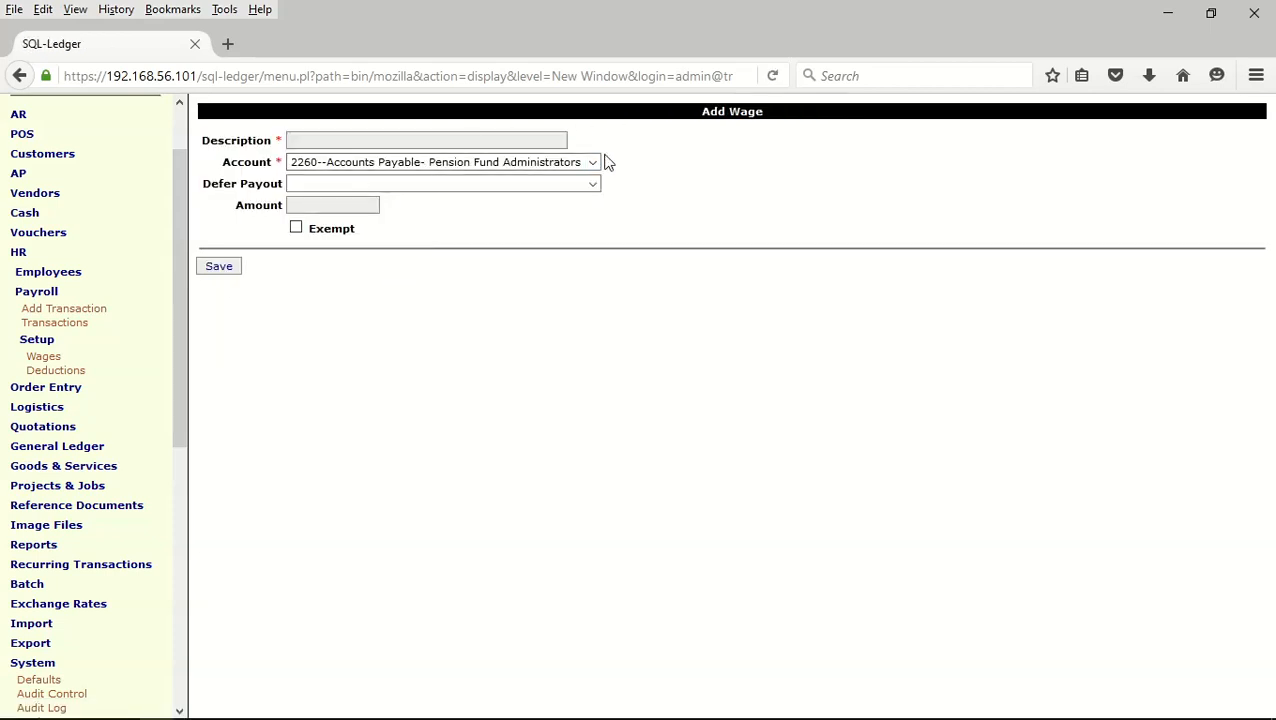
left_click(356, 139)
type("G")
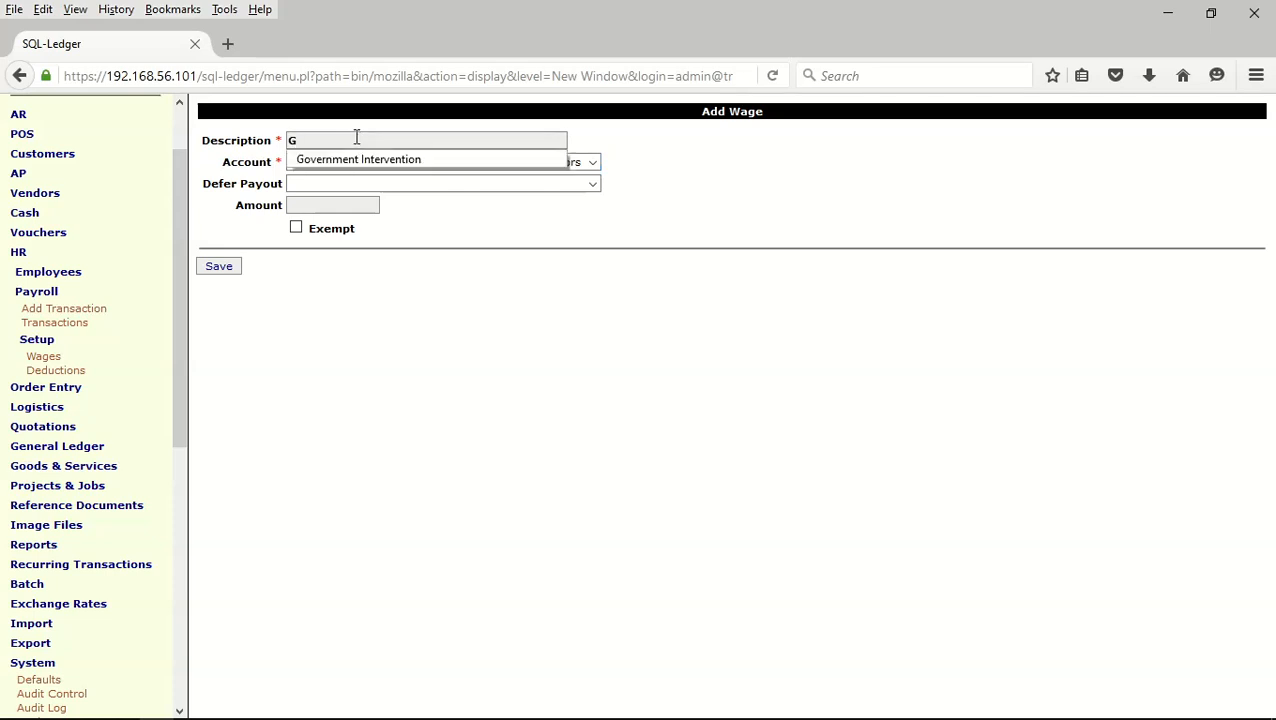
left_click(417, 162)
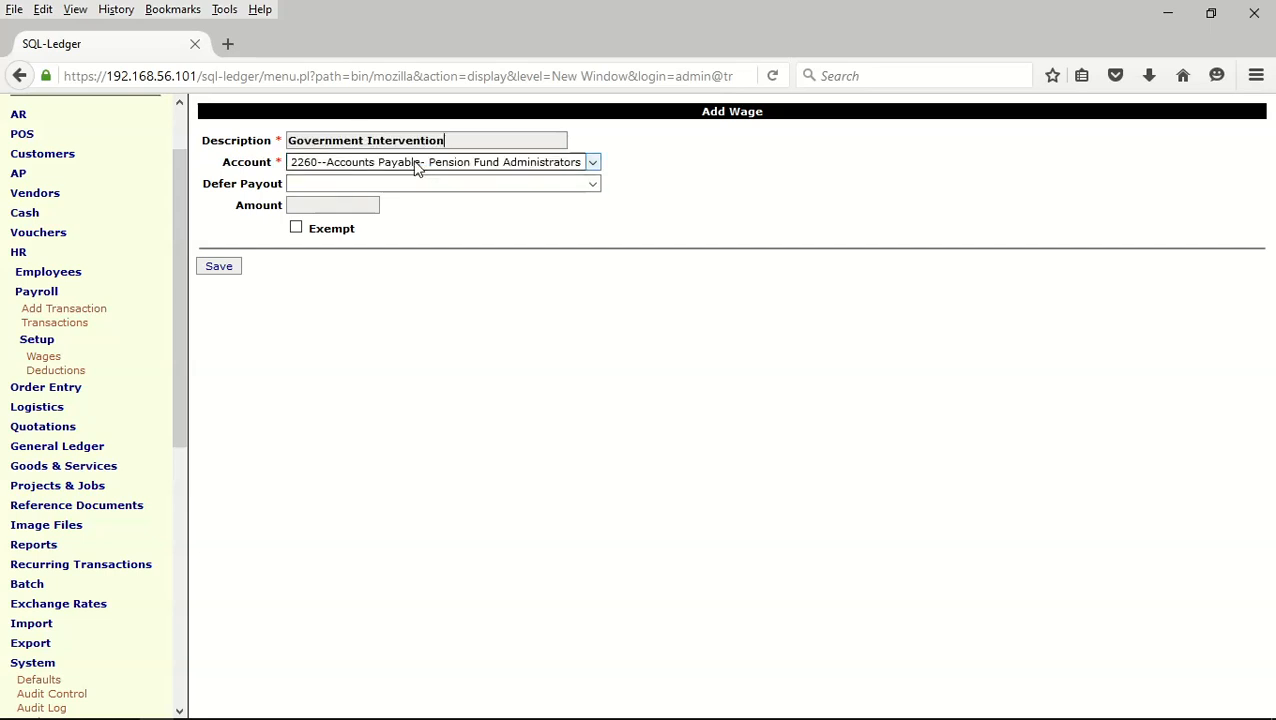
left_click(592, 166)
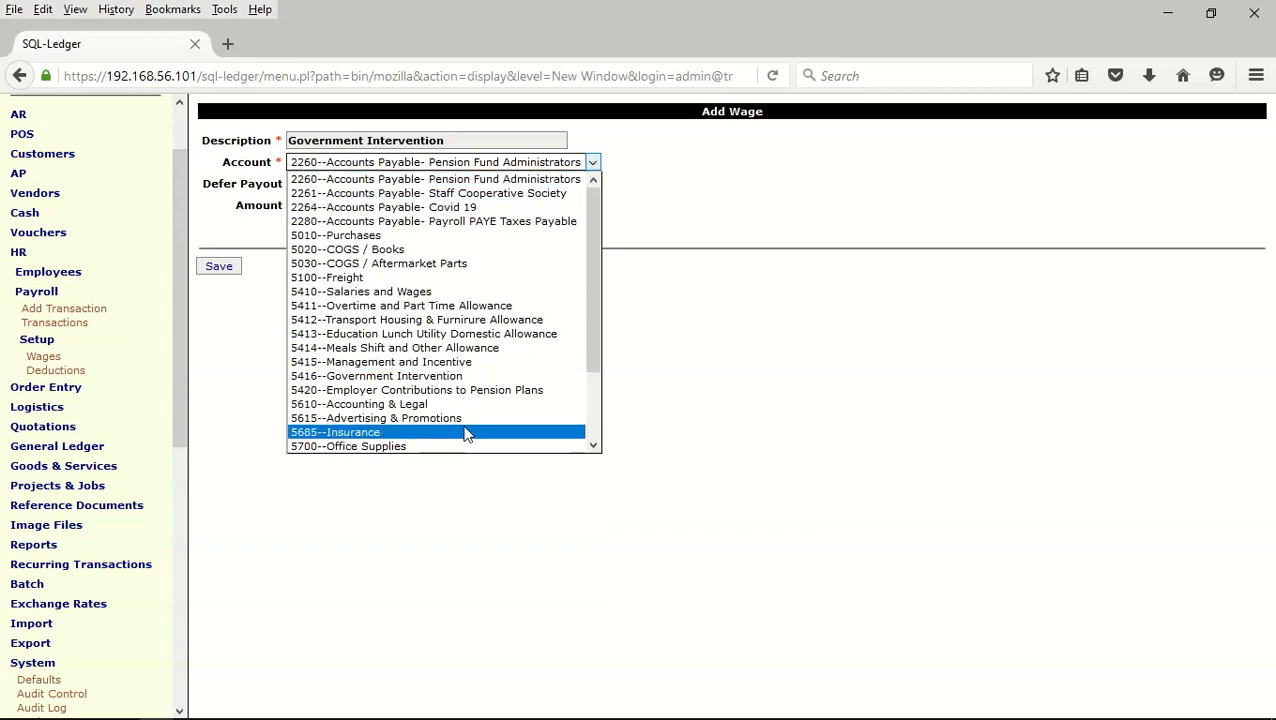
left_click(444, 378)
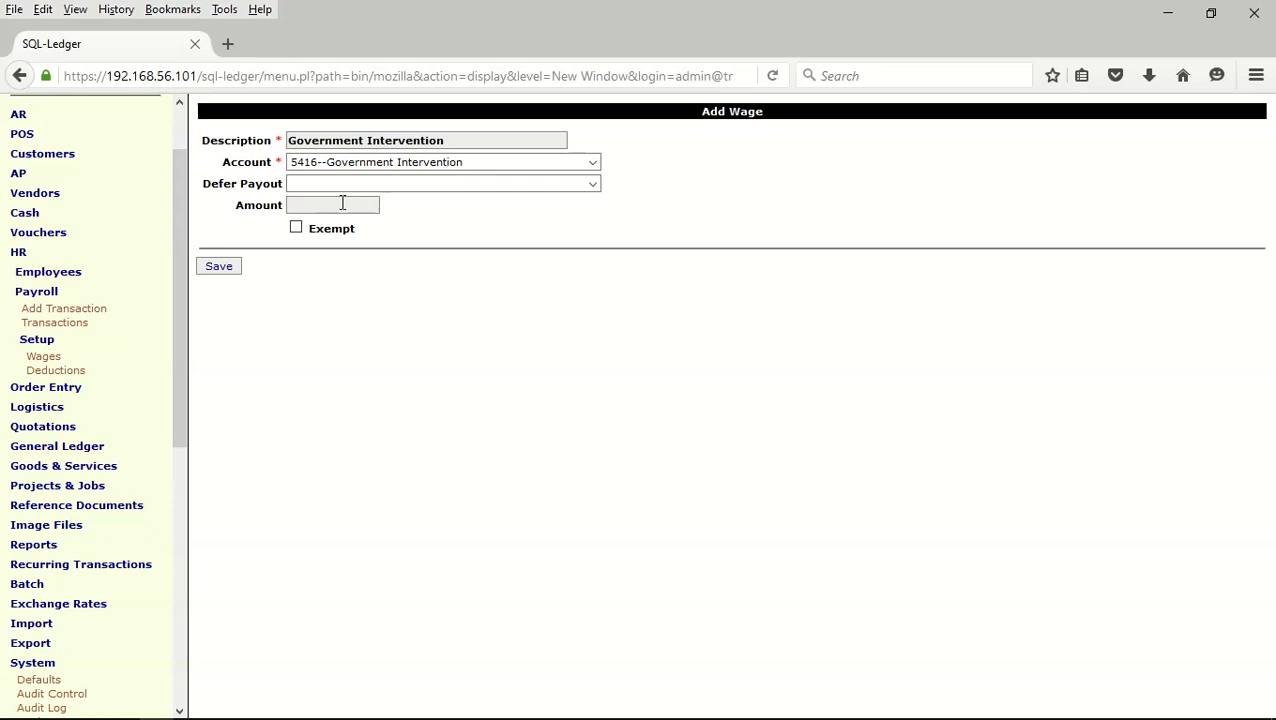
type("50000")
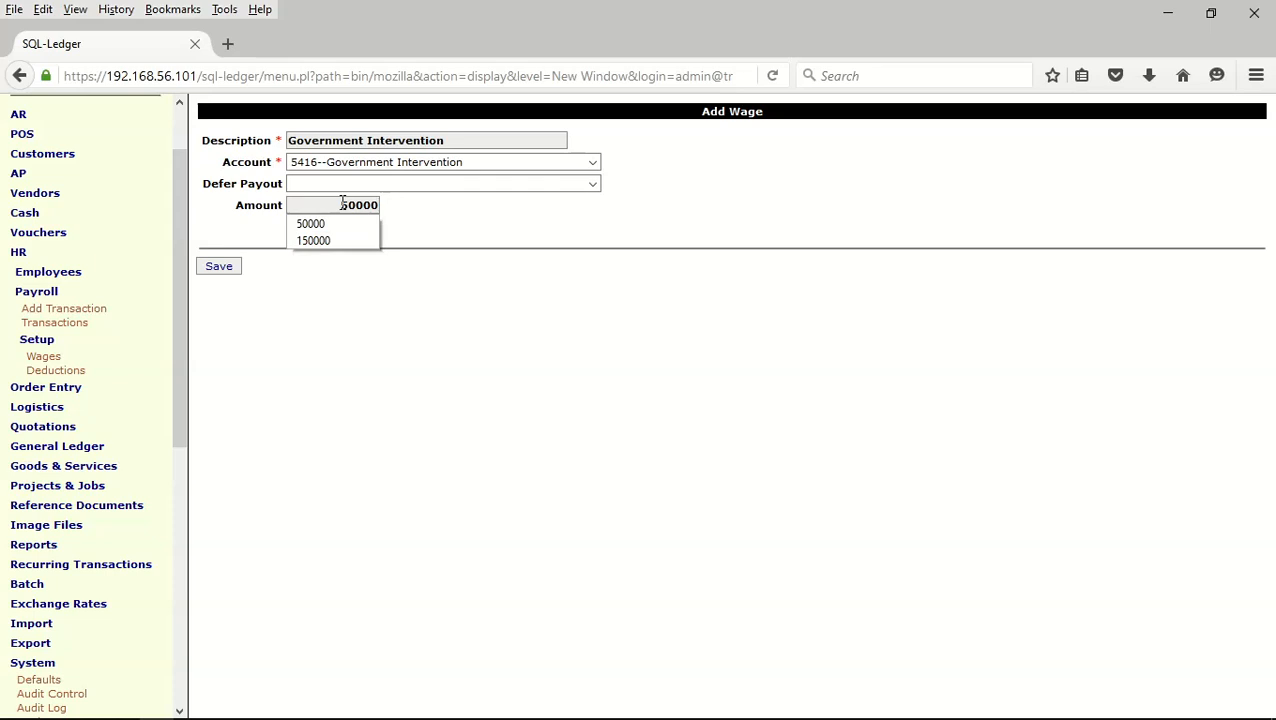
key("Tab")
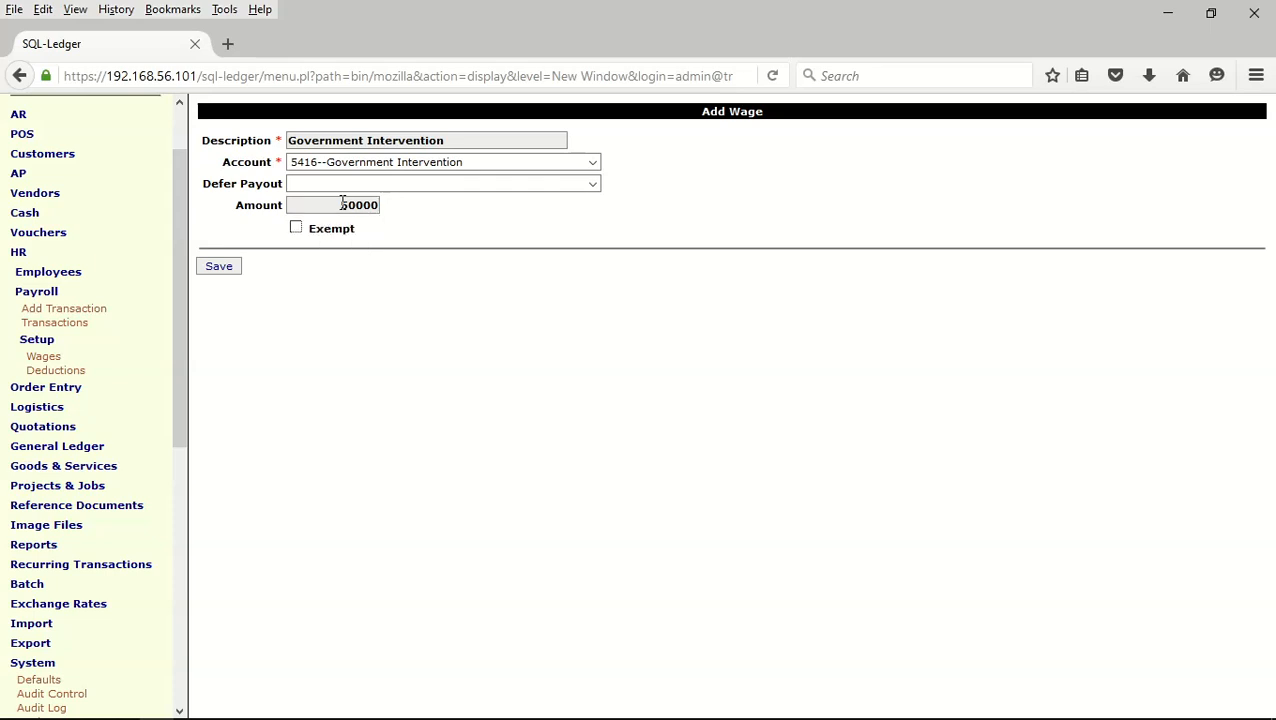
left_click(224, 268)
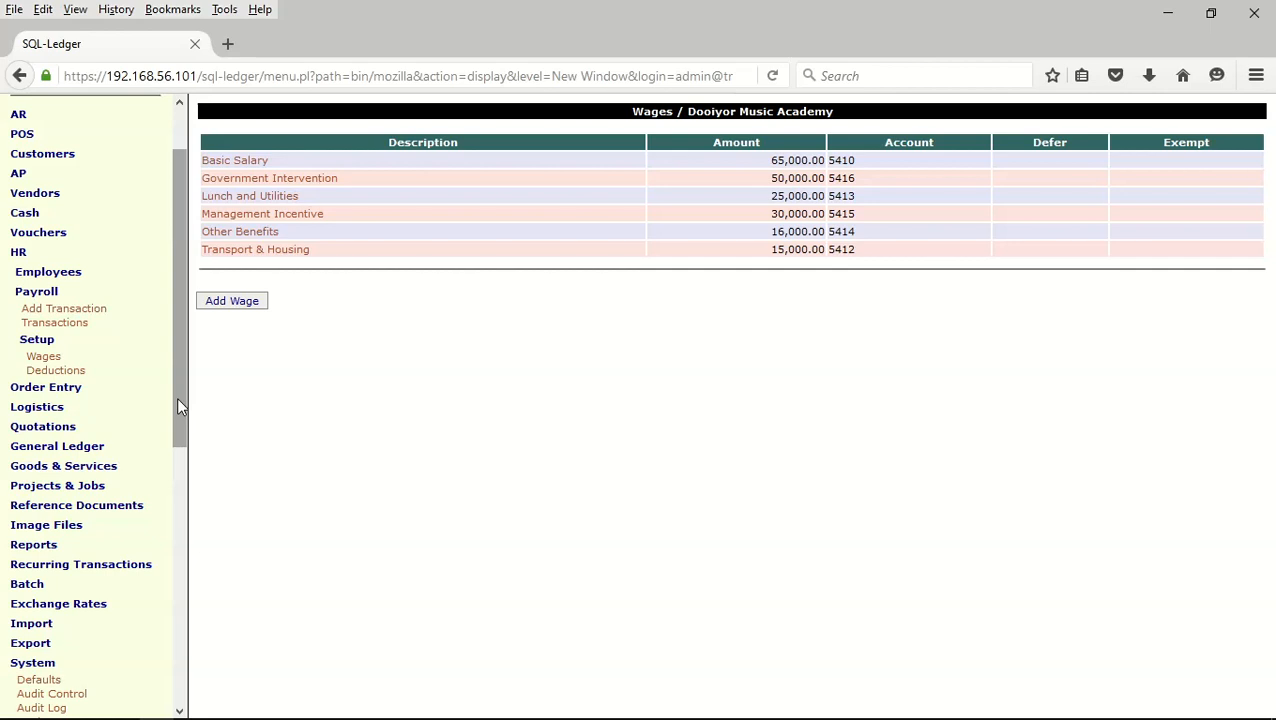
List all employees from the HR employee reports and open the record of the employee with the view role
left_click(52, 276)
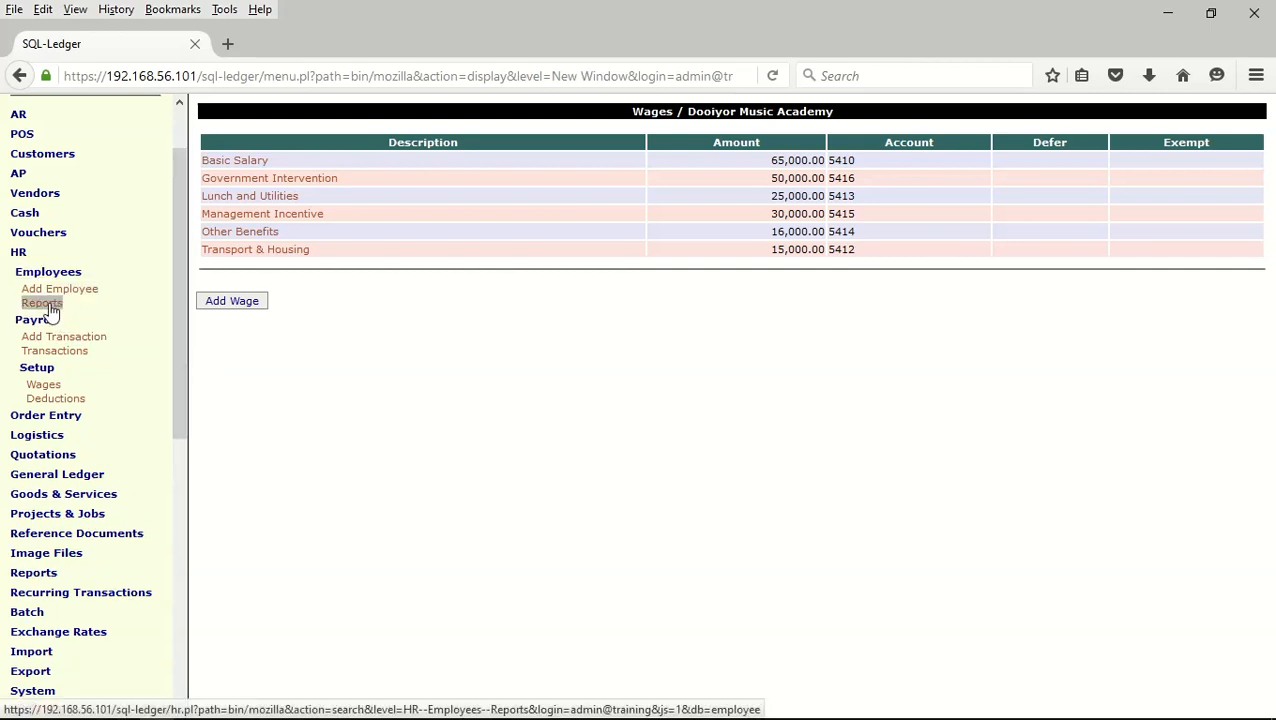
left_click(45, 303)
left_click(243, 459)
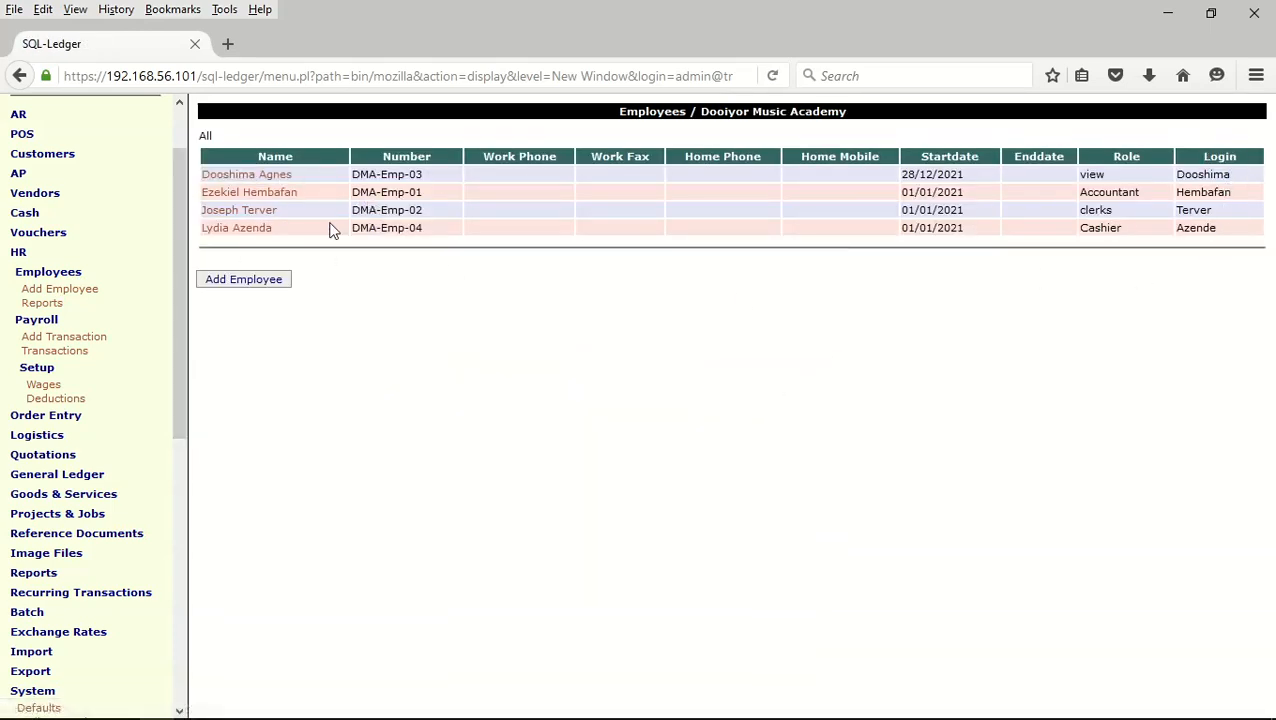
left_click(248, 178)
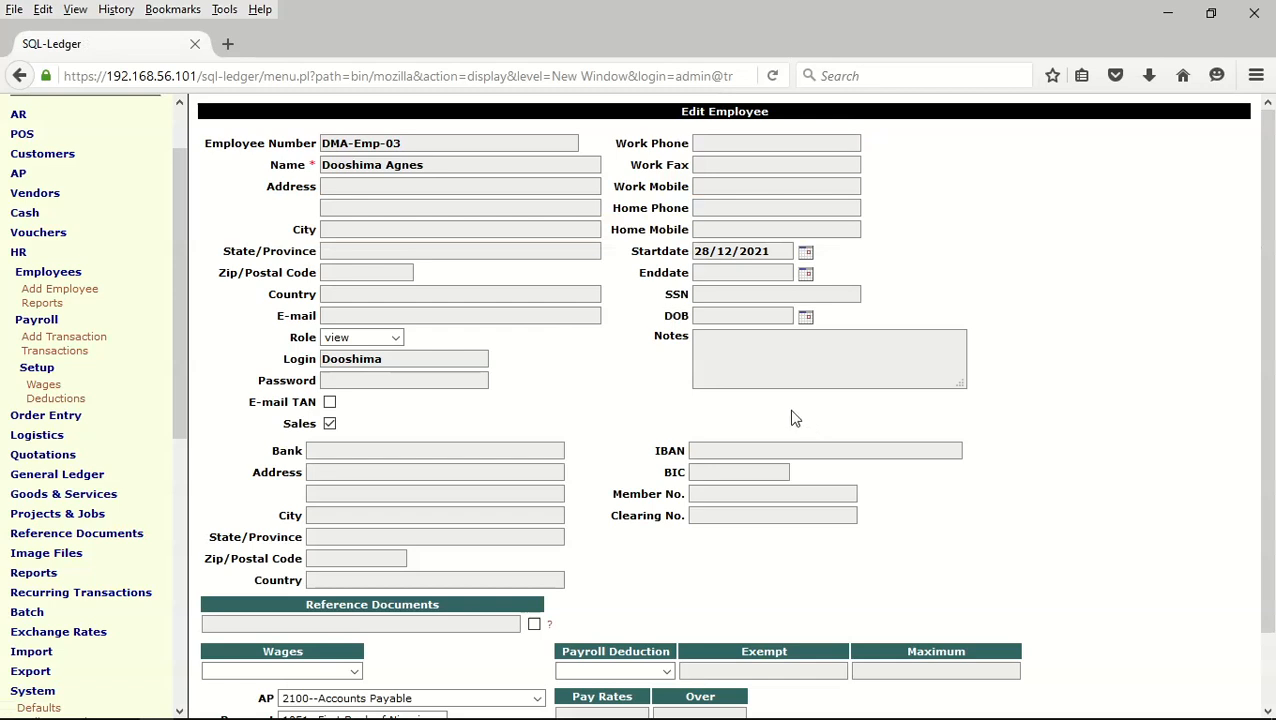
Assign the Basic Salary wage and the PAYEE payroll deduction to the employee, and update the form
scroll(790, 416, "down", 2)
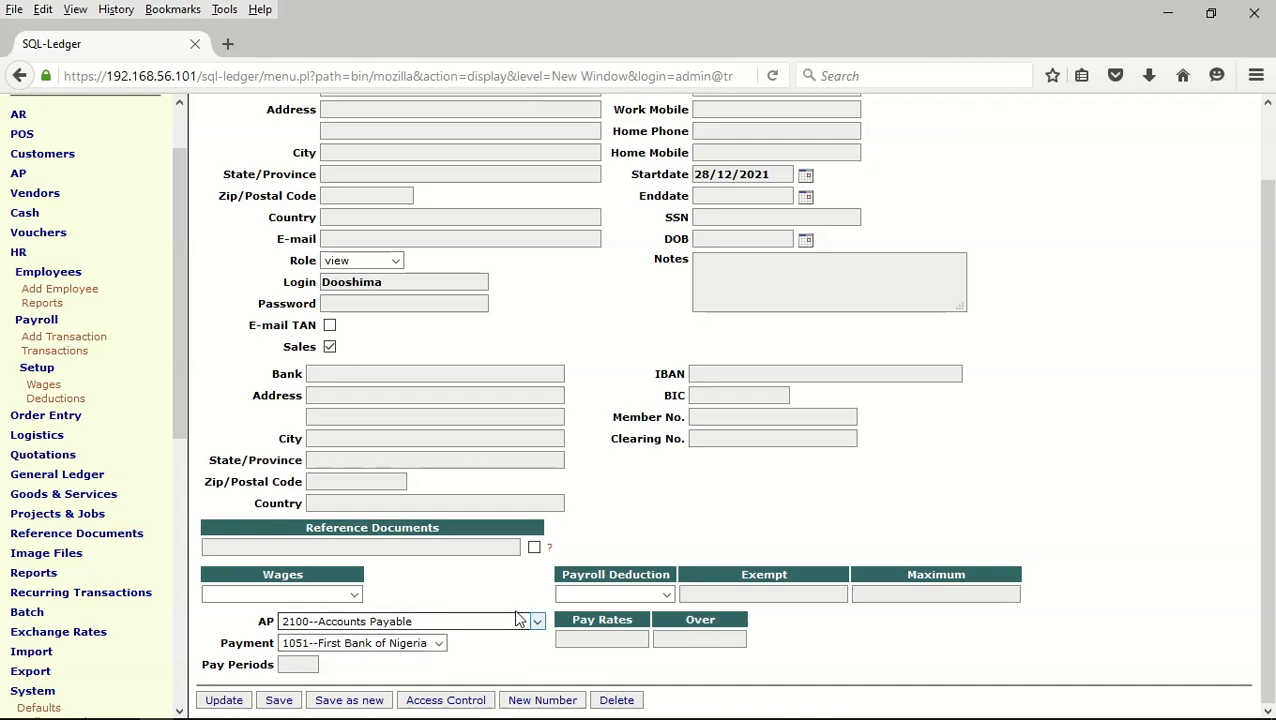
left_click(355, 595)
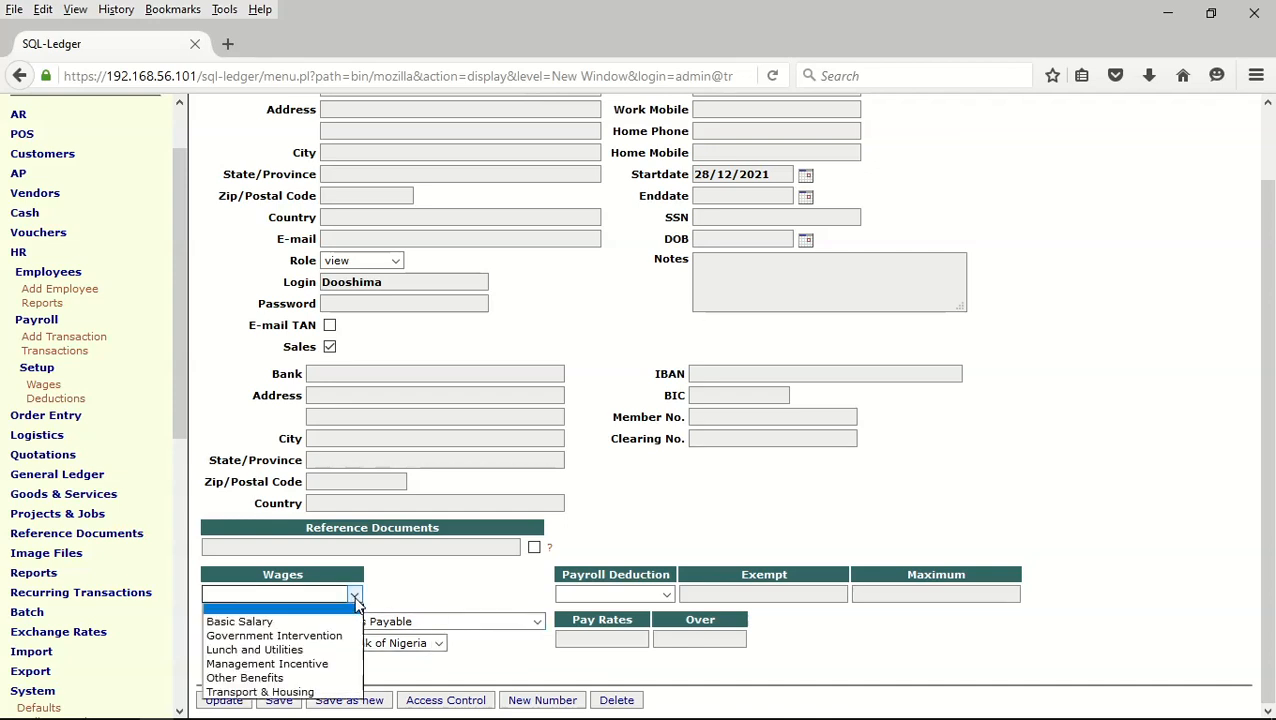
left_click(300, 621)
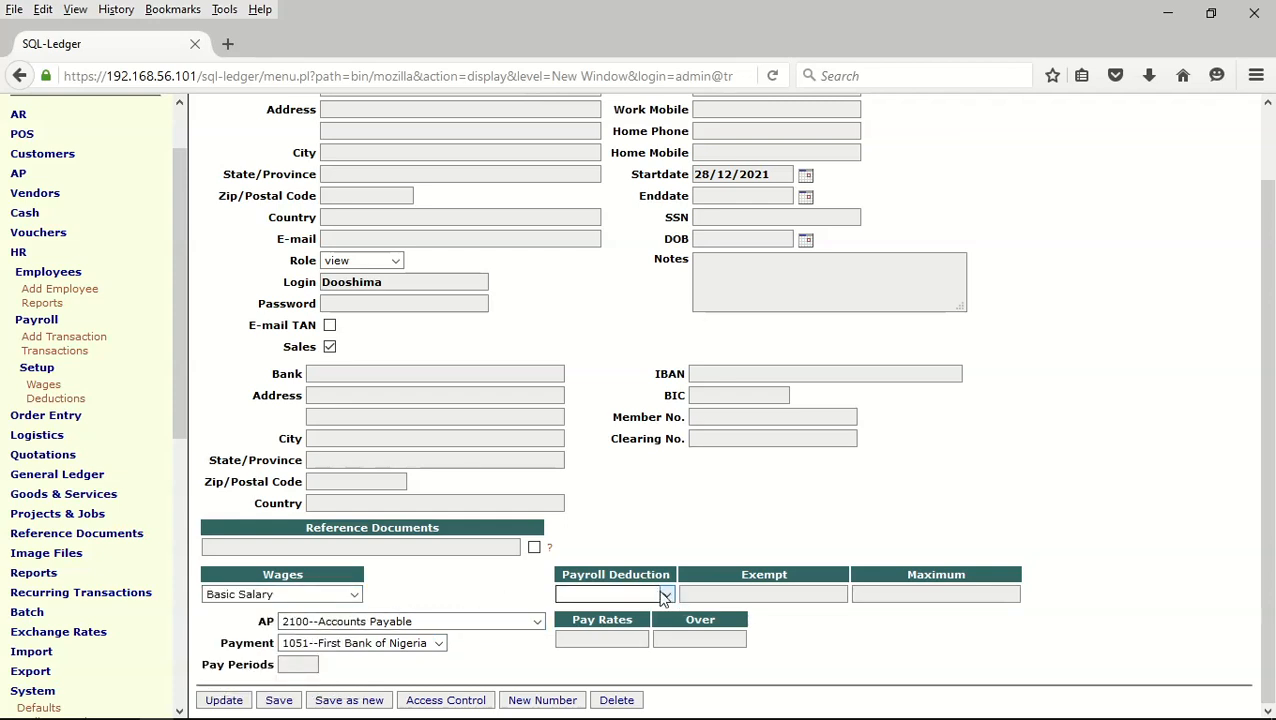
left_click(665, 595)
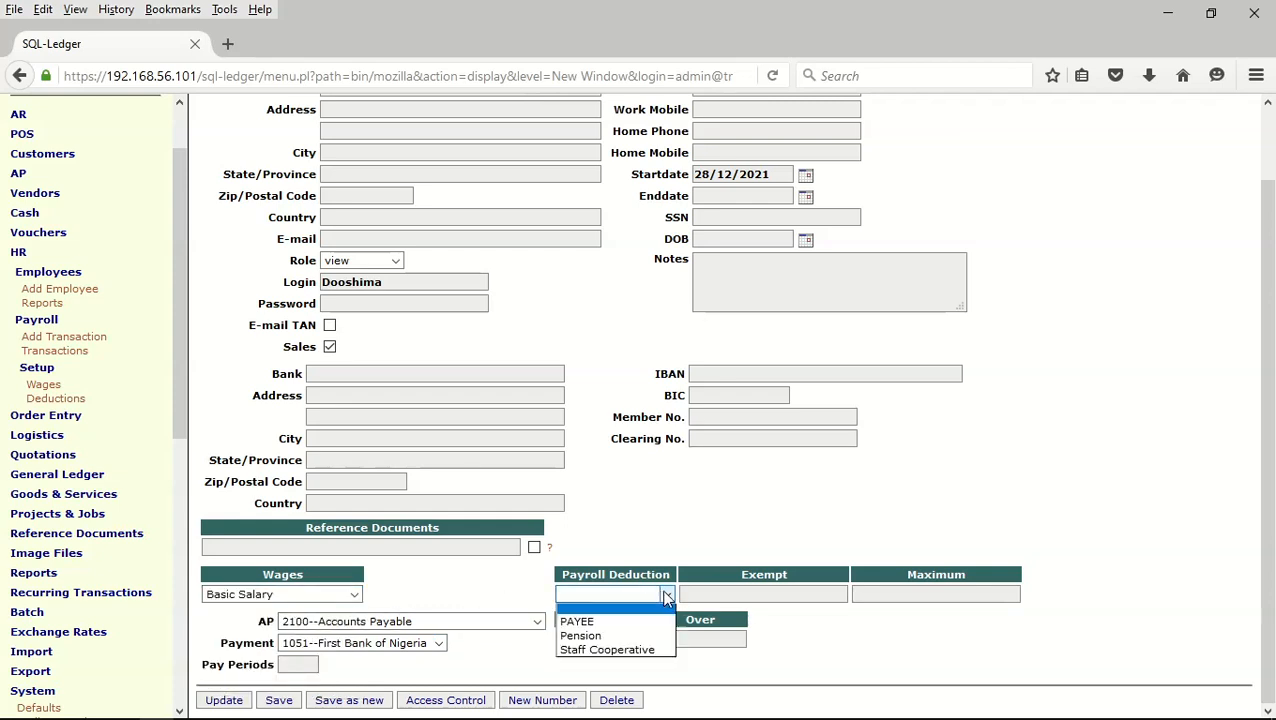
left_click(582, 622)
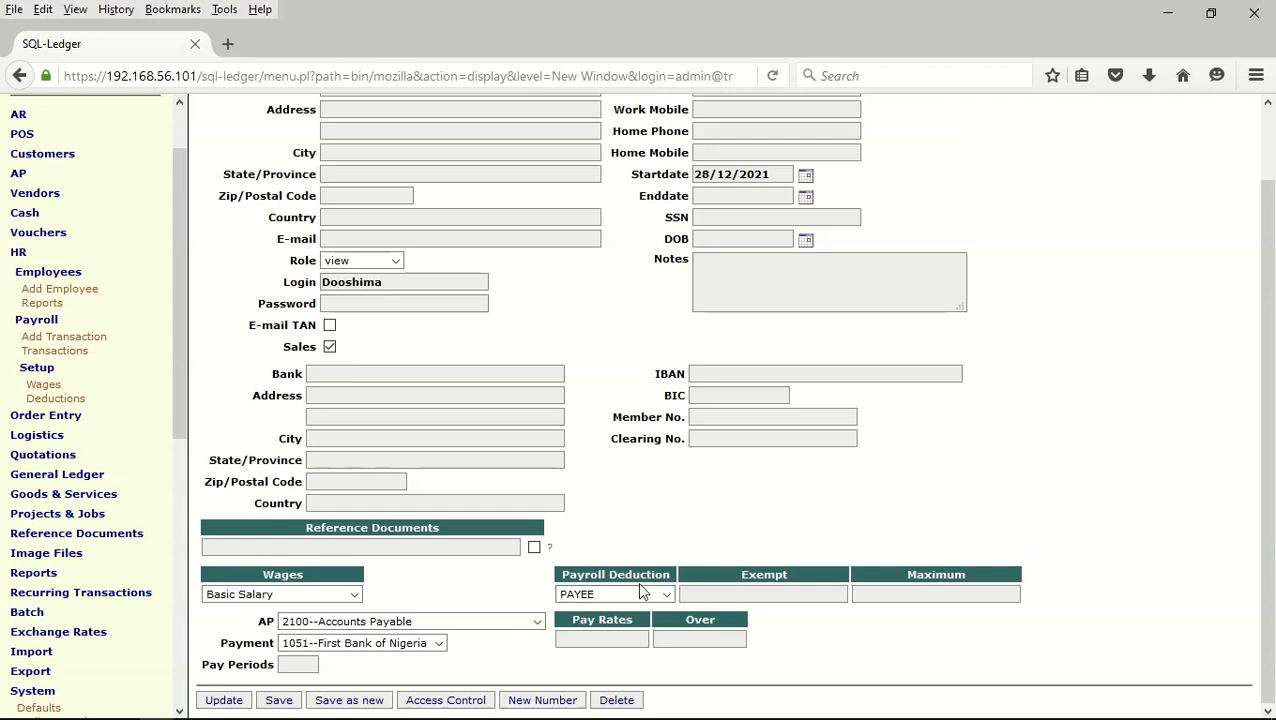
left_click(222, 700)
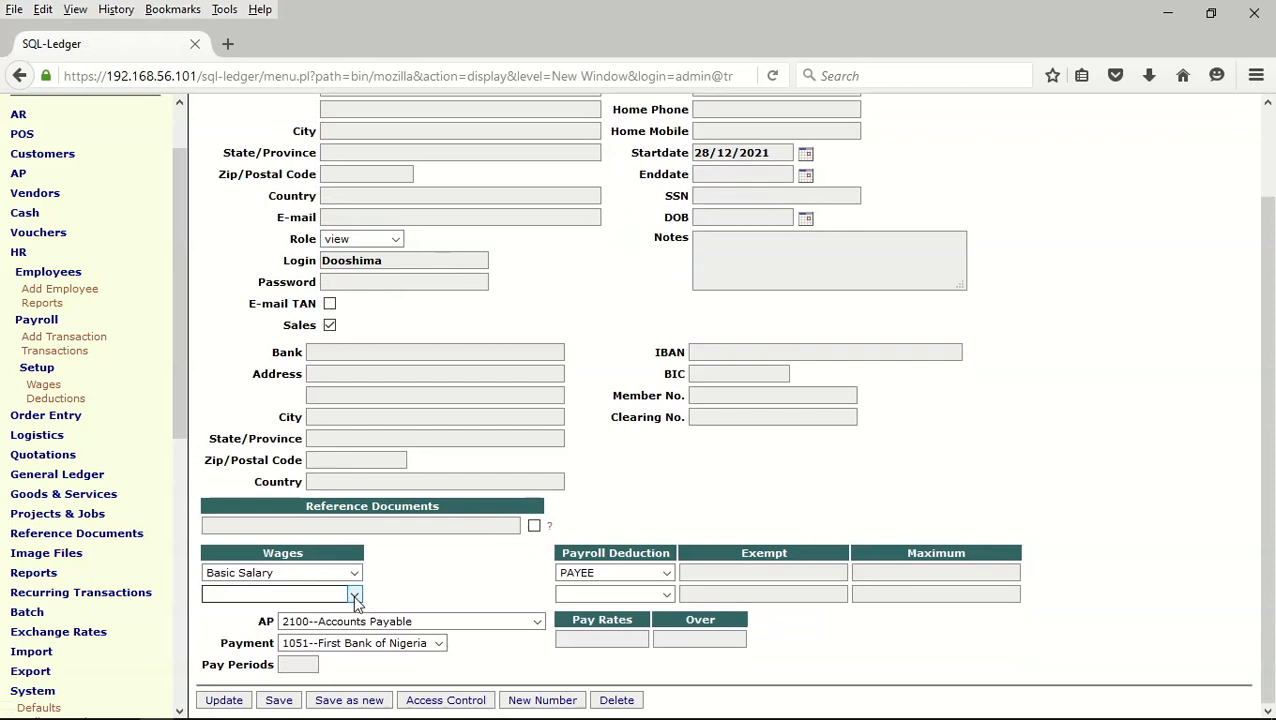
Add the Government Intervention wage and the Pension deduction to the employee, and update the form
left_click(354, 595)
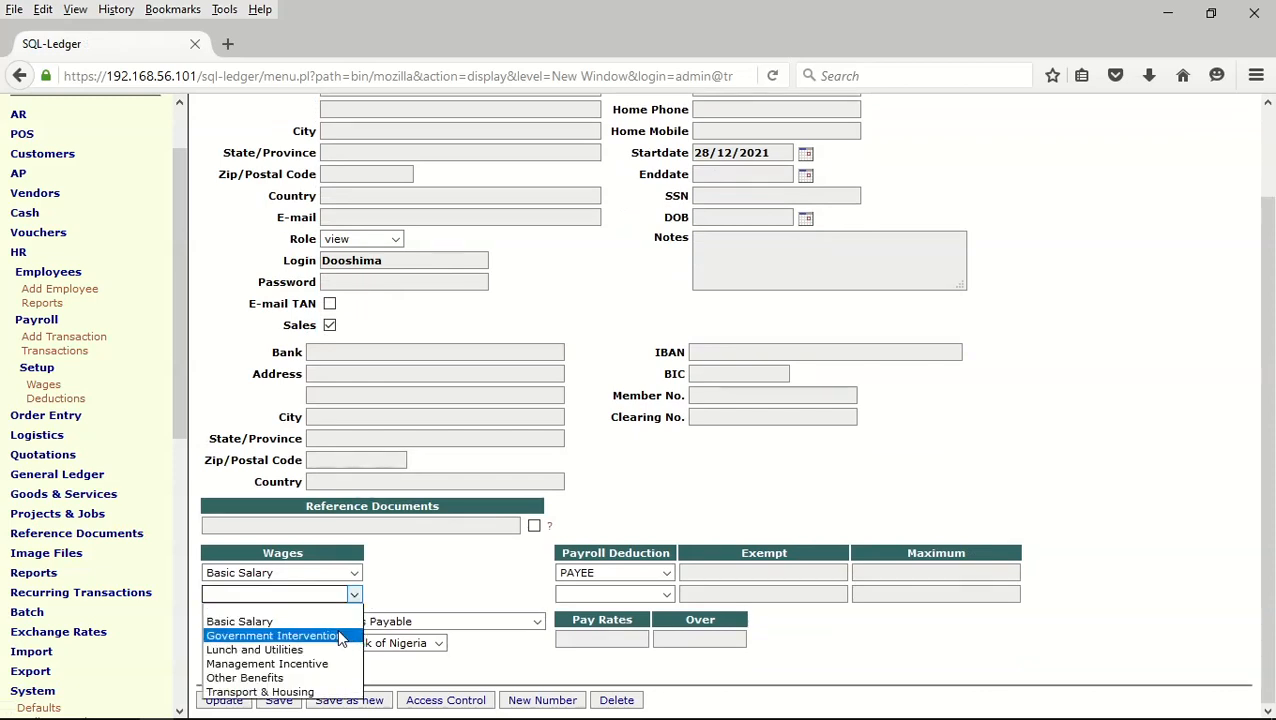
left_click(342, 636)
left_click(667, 595)
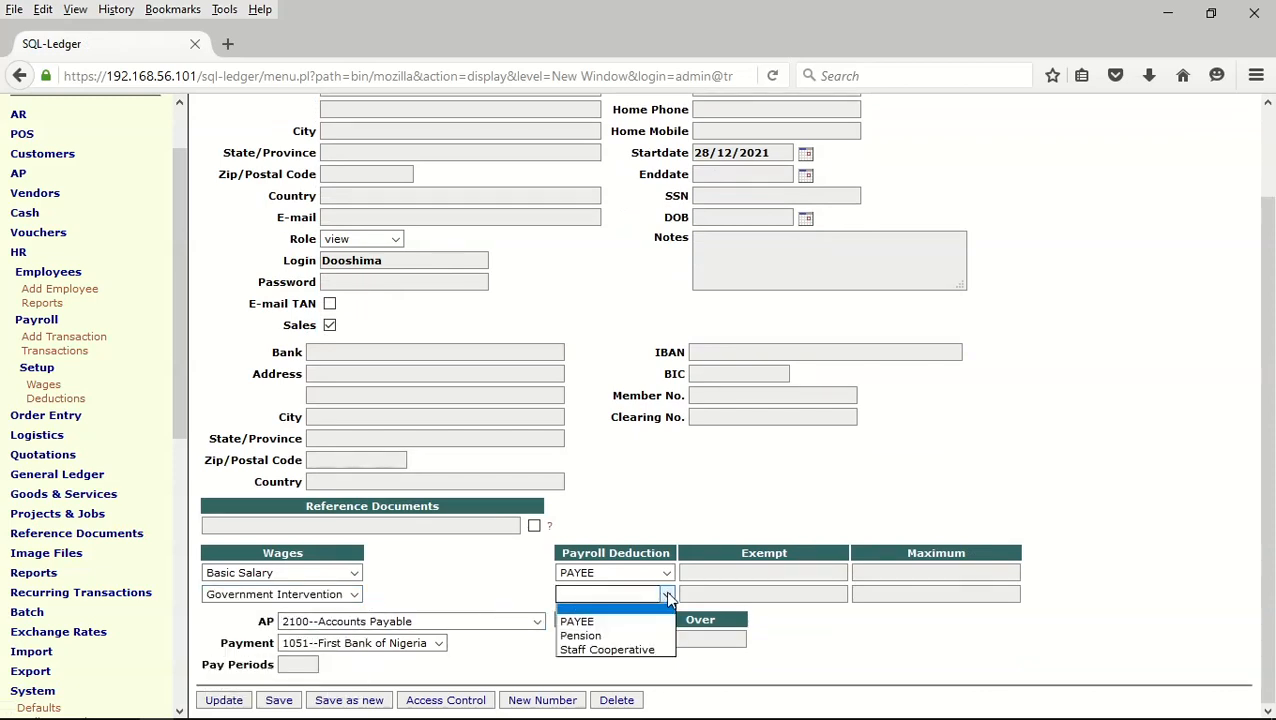
left_click(598, 636)
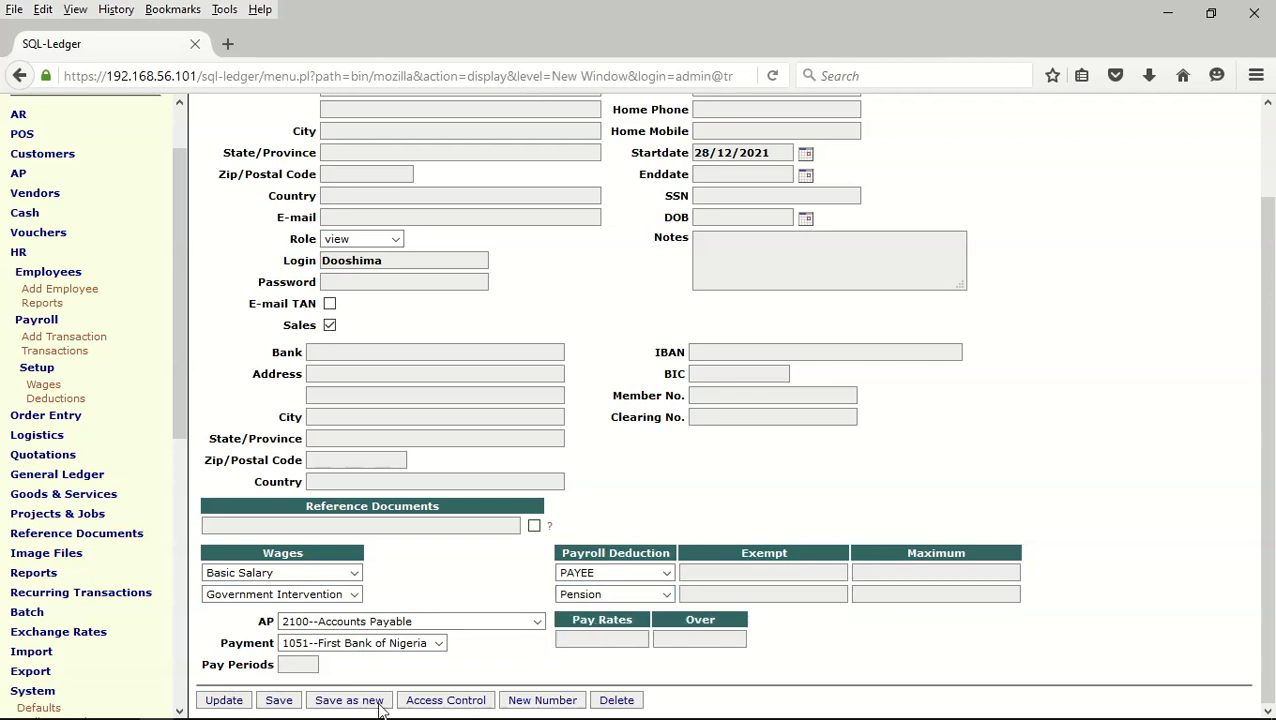
left_click(232, 704)
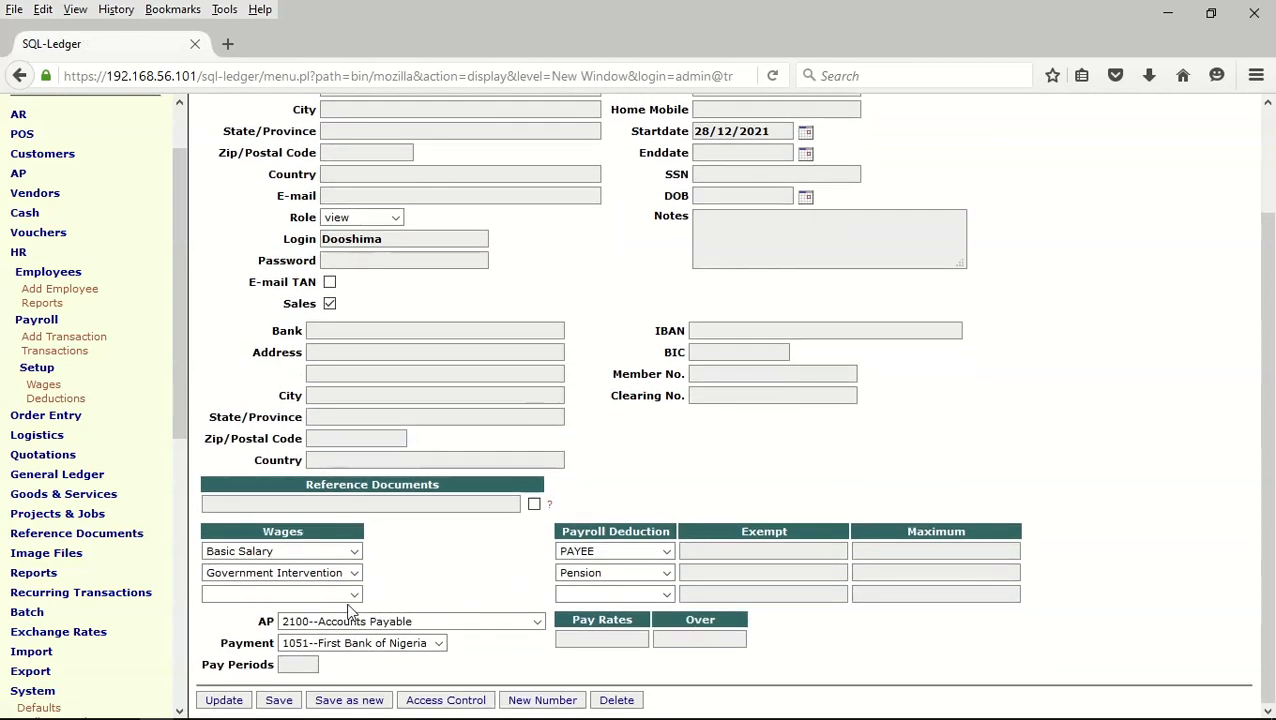
Add the Lunch and Utilities wage and the Staff Cooperative deduction to the employee, and update the form
left_click(352, 596)
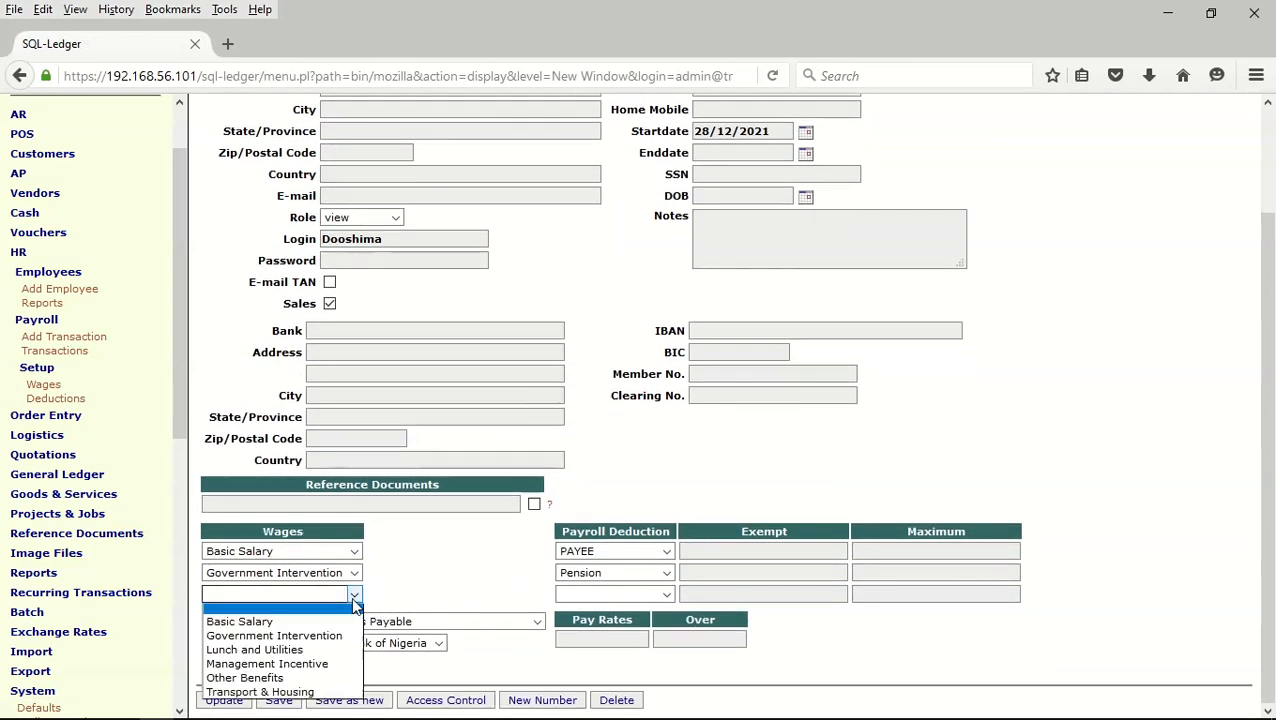
left_click(328, 651)
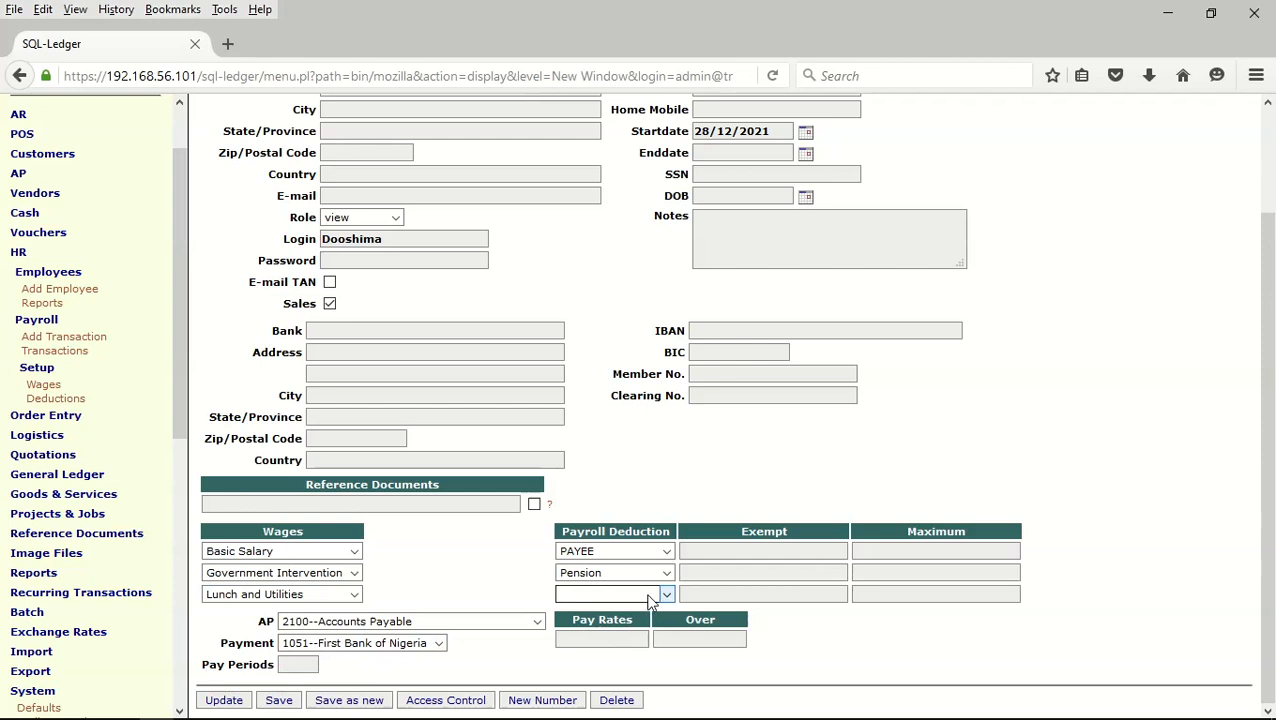
left_click(666, 595)
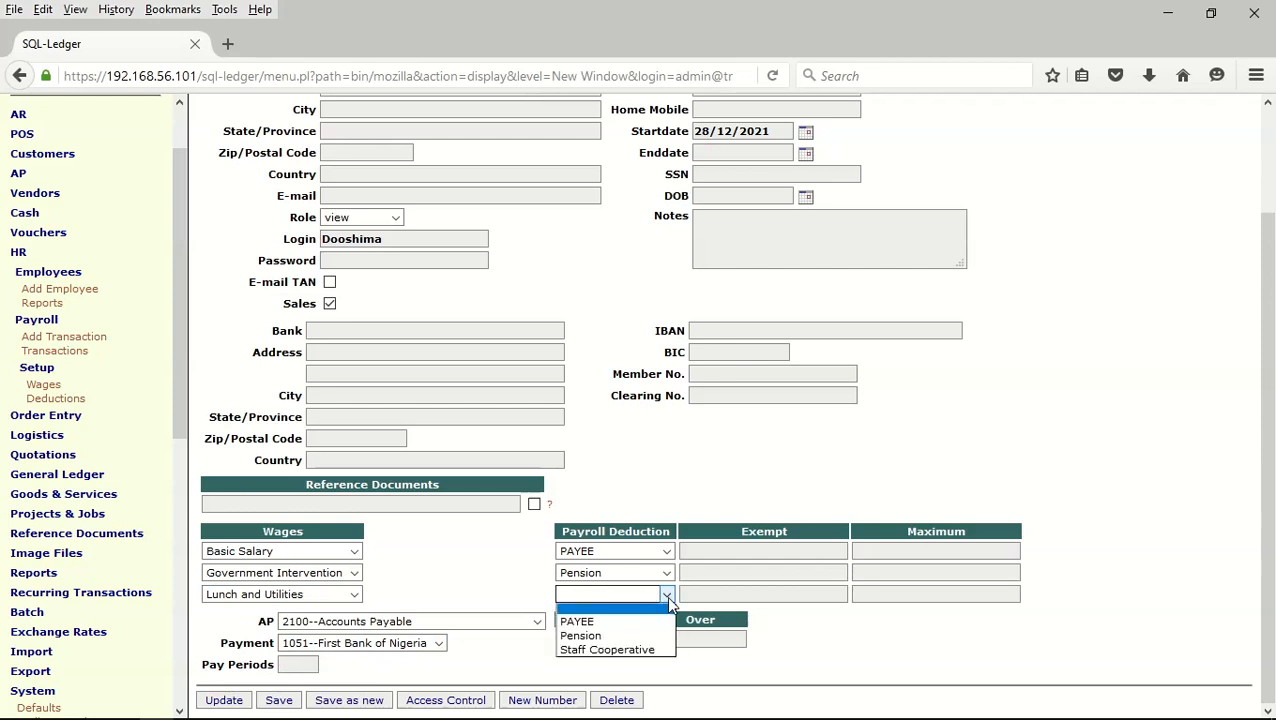
left_click(637, 651)
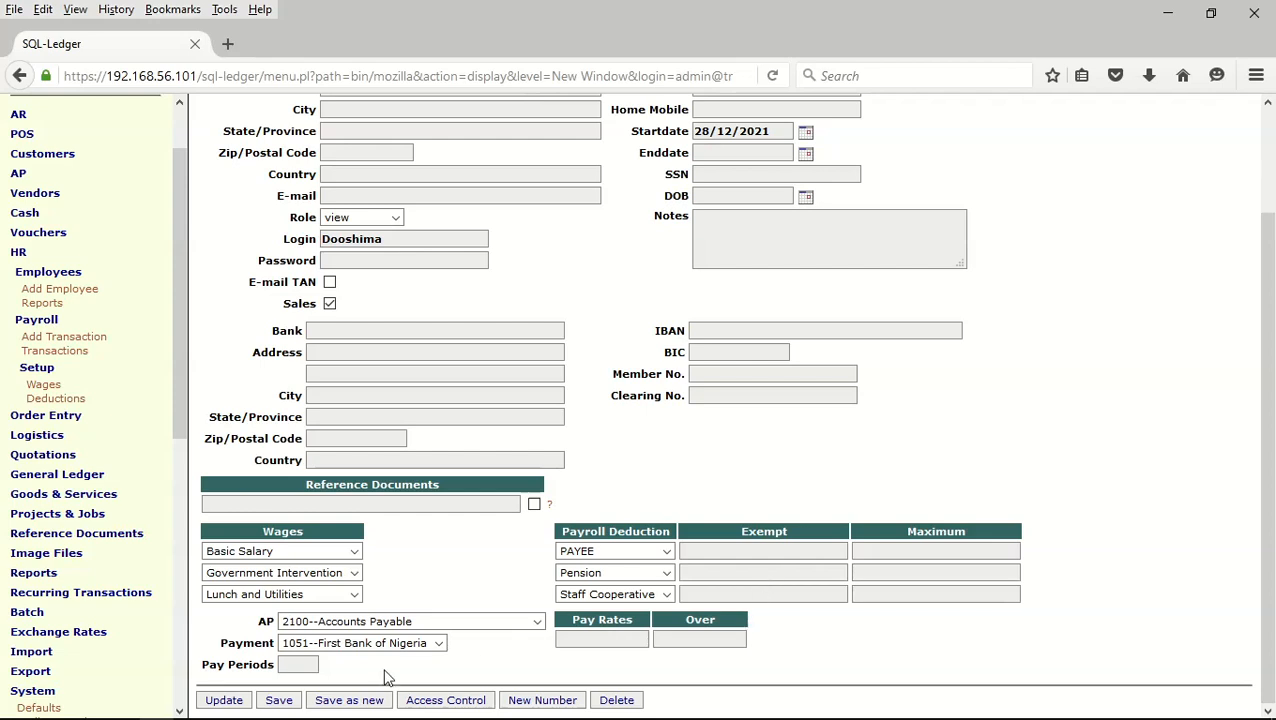
left_click(225, 700)
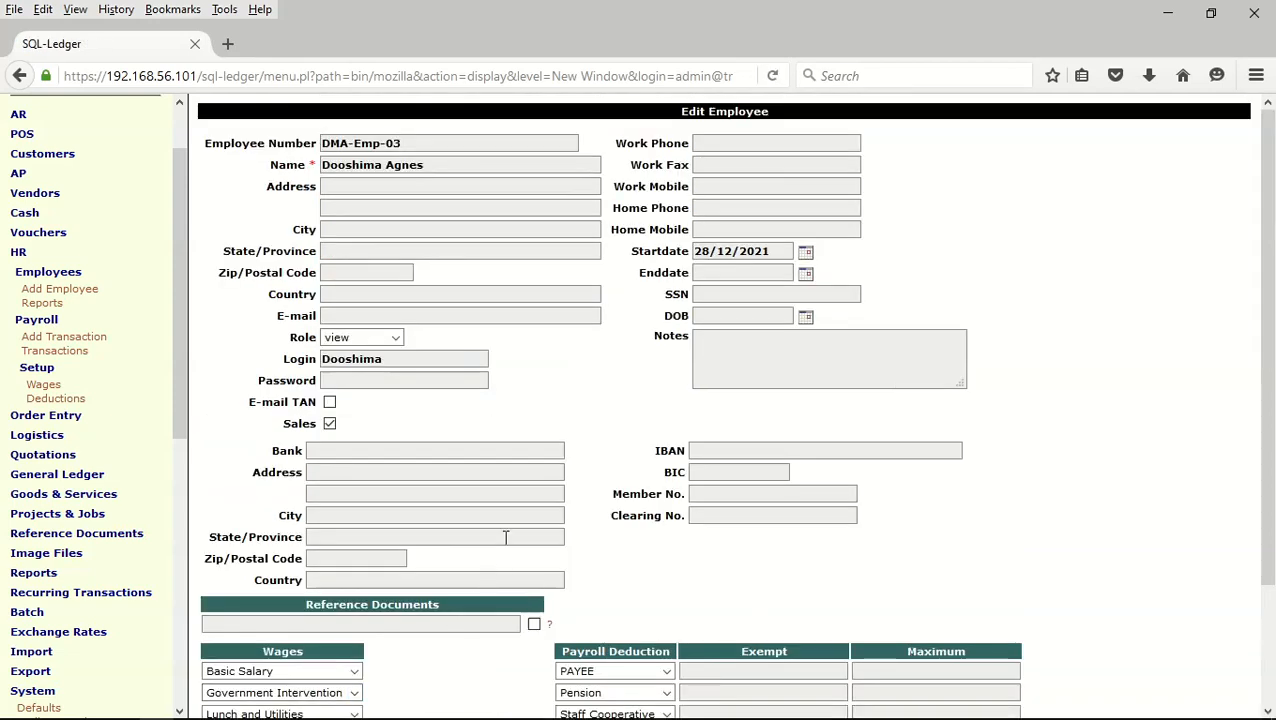
Add the Management Incentive and Other Benefits wages to the employee, updating the form after each one
left_click(354, 594)
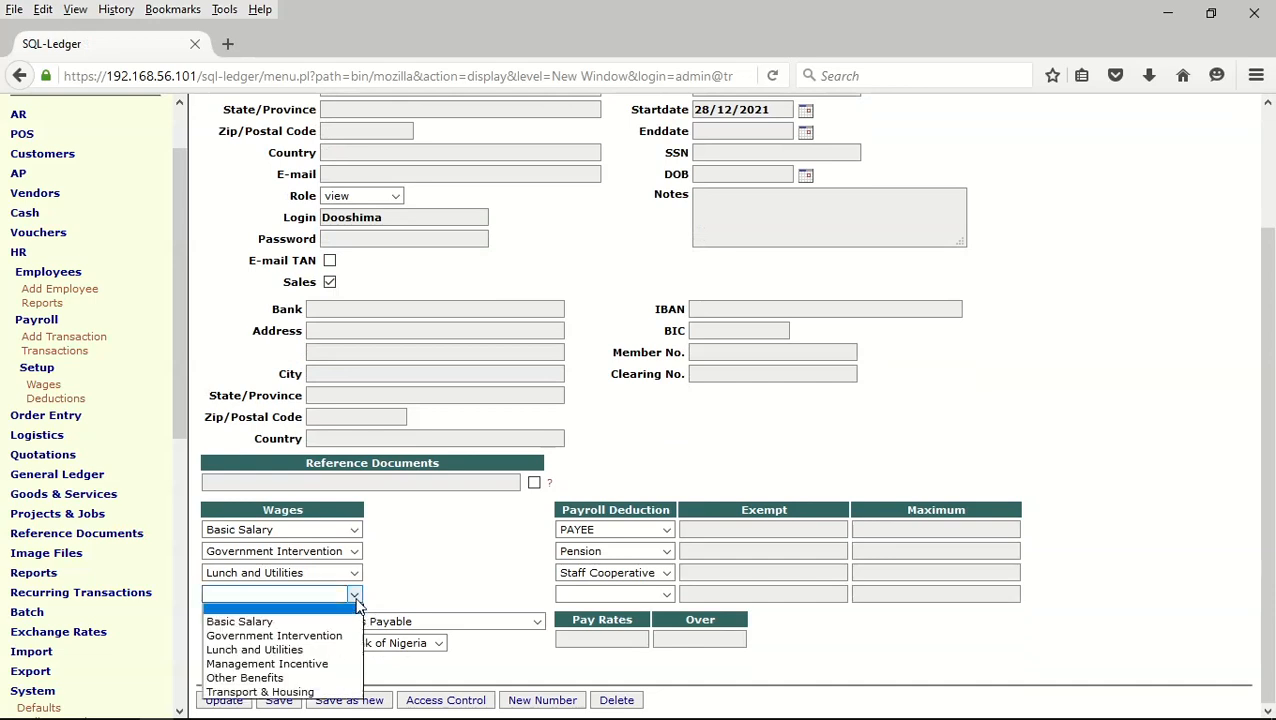
left_click(322, 664)
left_click(236, 702)
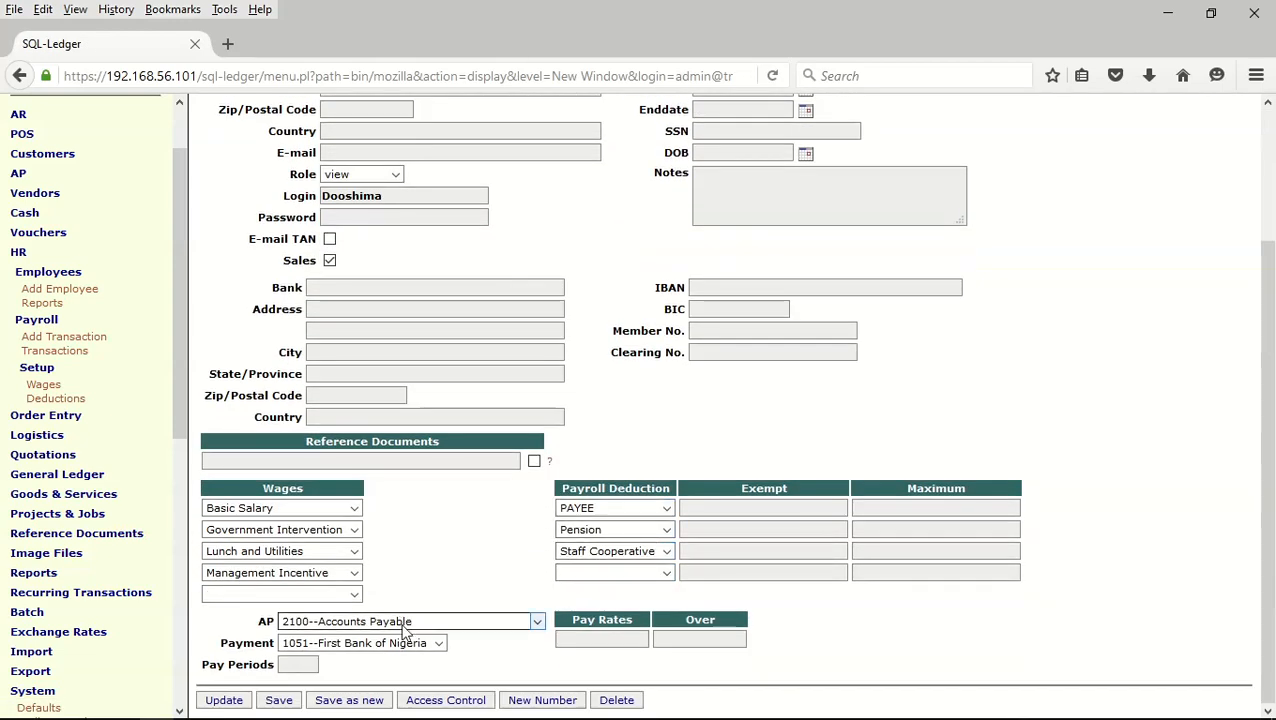
left_click(354, 595)
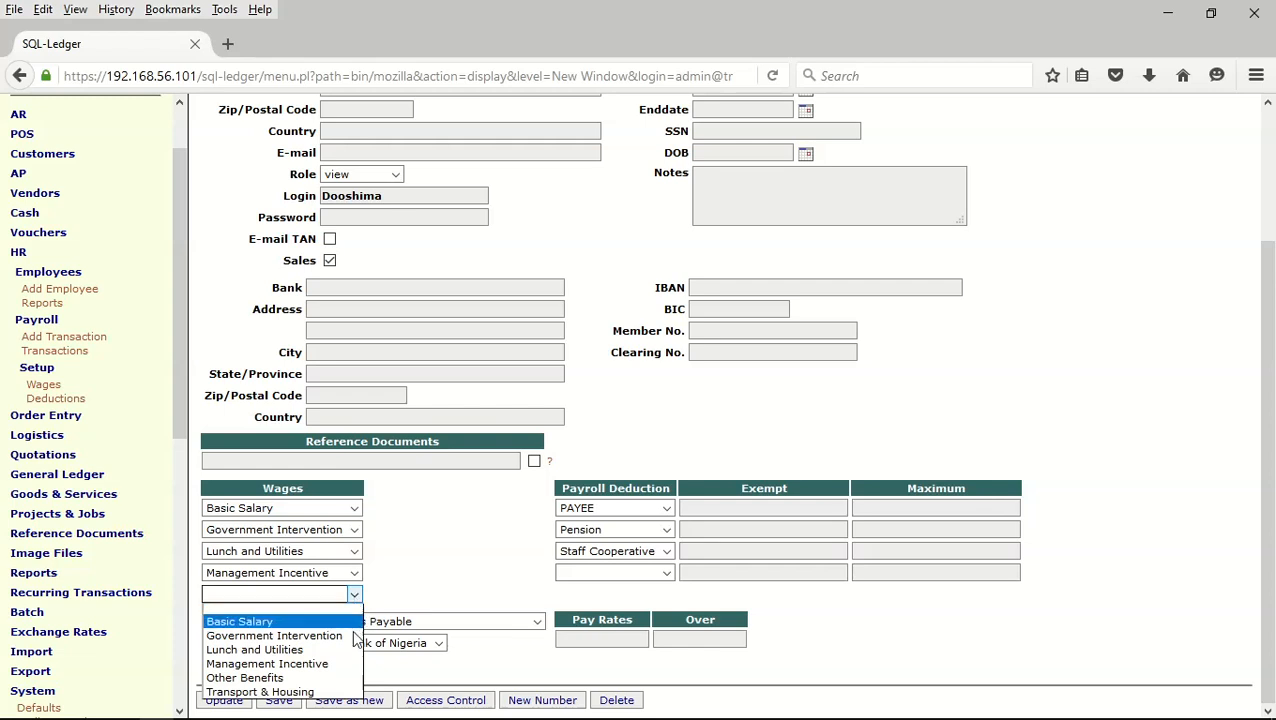
left_click(326, 678)
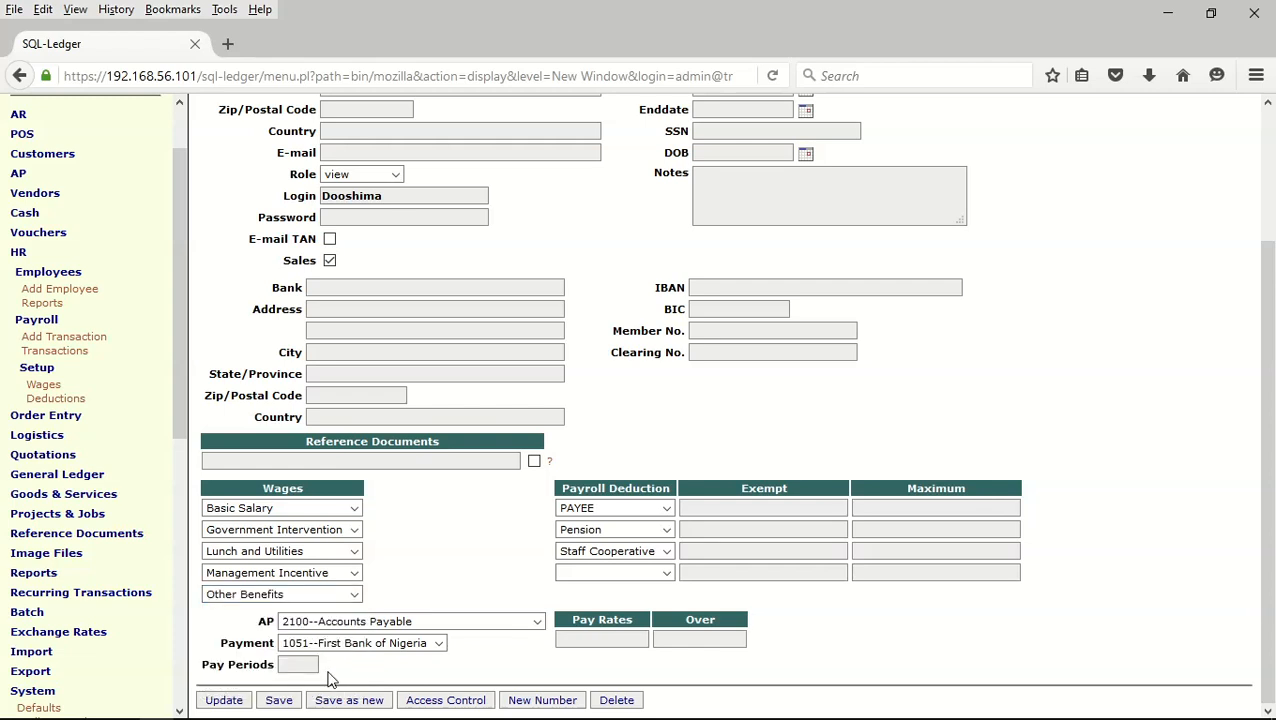
left_click(232, 700)
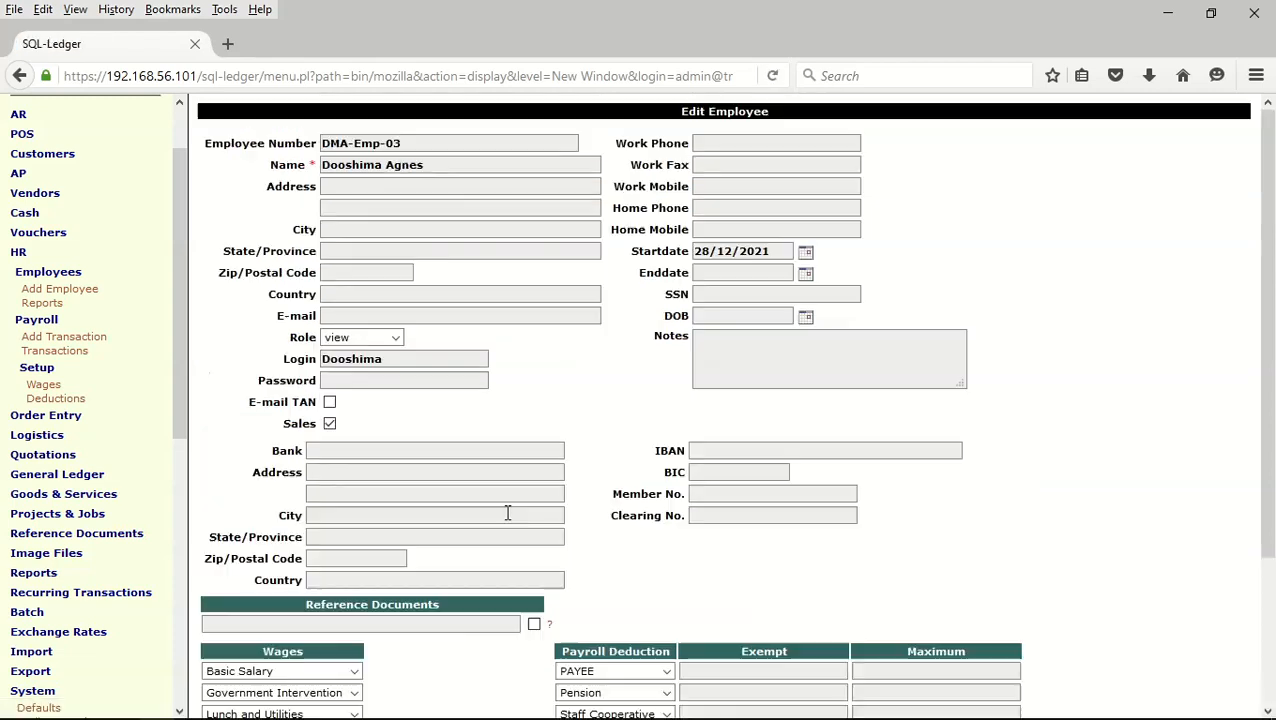
Add the Transport & Housing wage to the employee and update the form
scroll(507, 512, "down", 4)
left_click(355, 596)
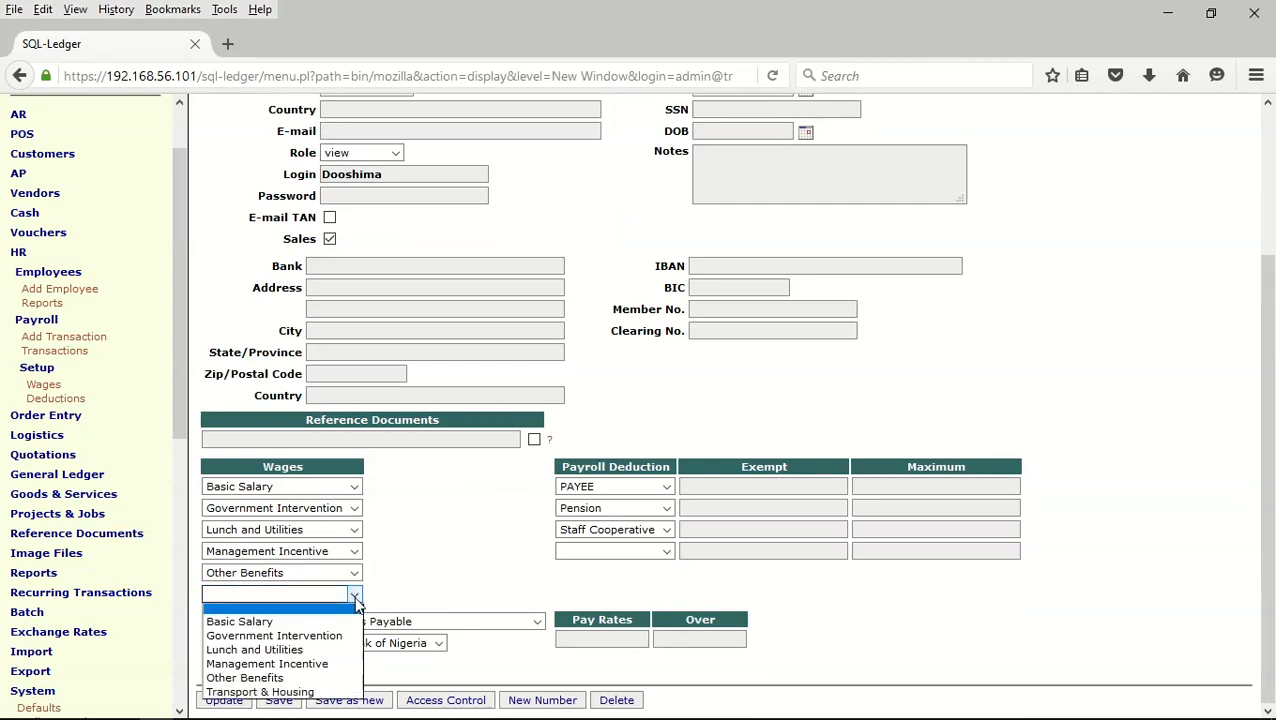
left_click(318, 692)
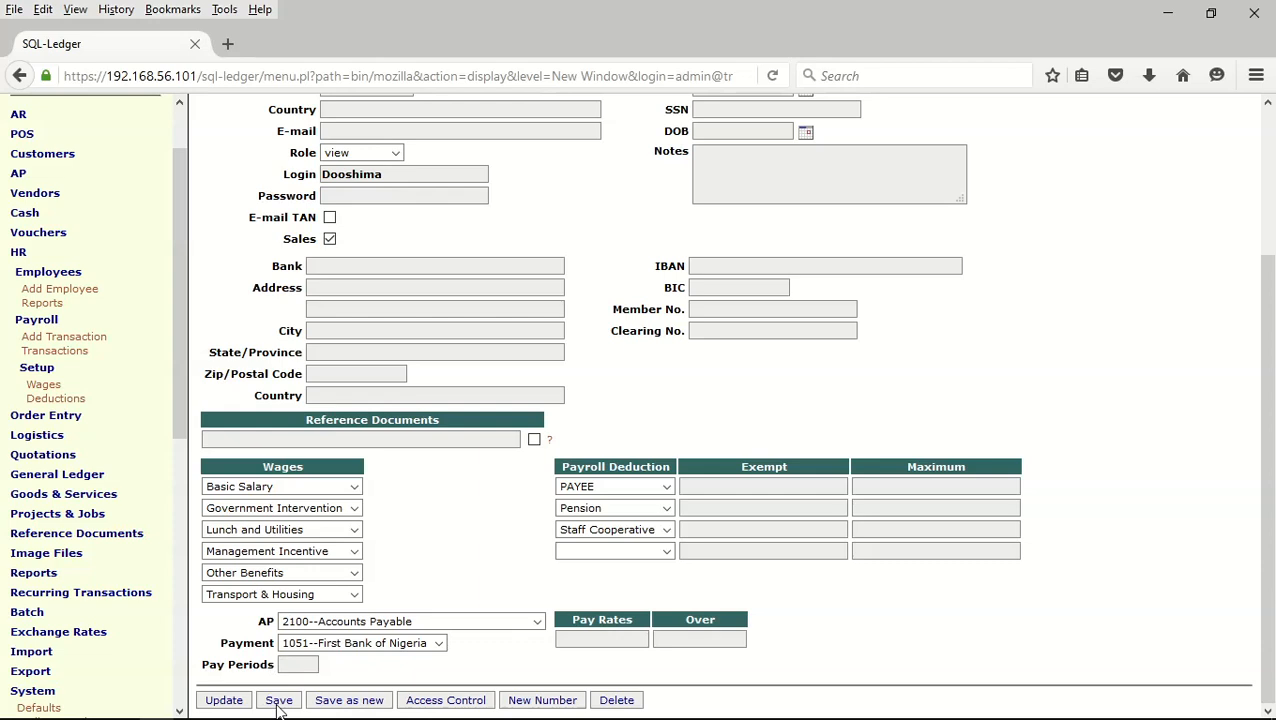
left_click(226, 702)
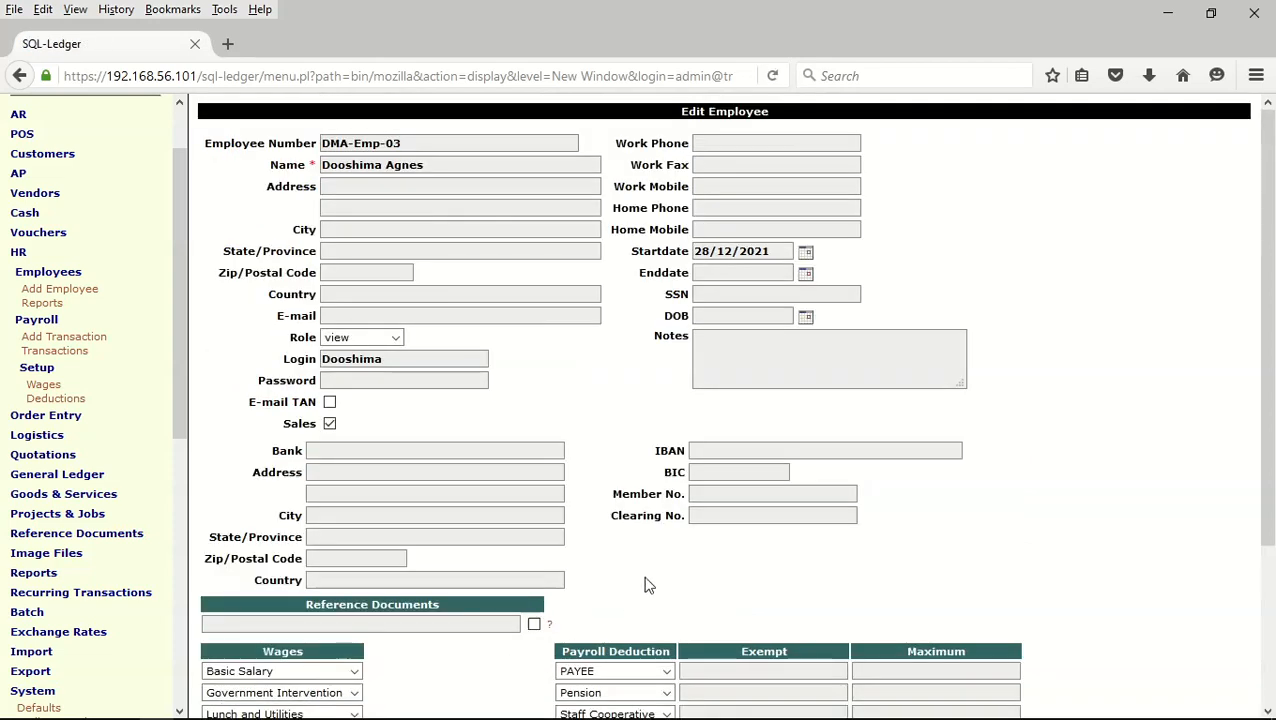
scroll(670, 570, "down", 3)
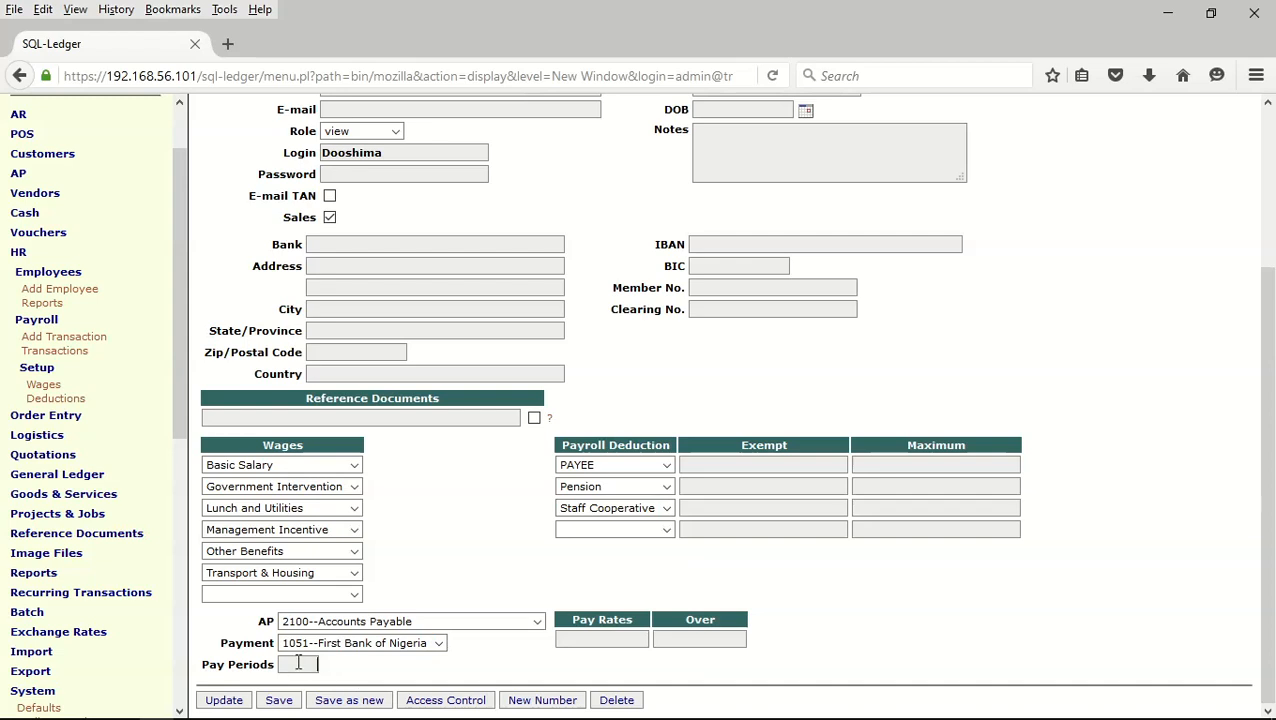
Set the employee's pay periods to 1 and save the employee record
type("1")
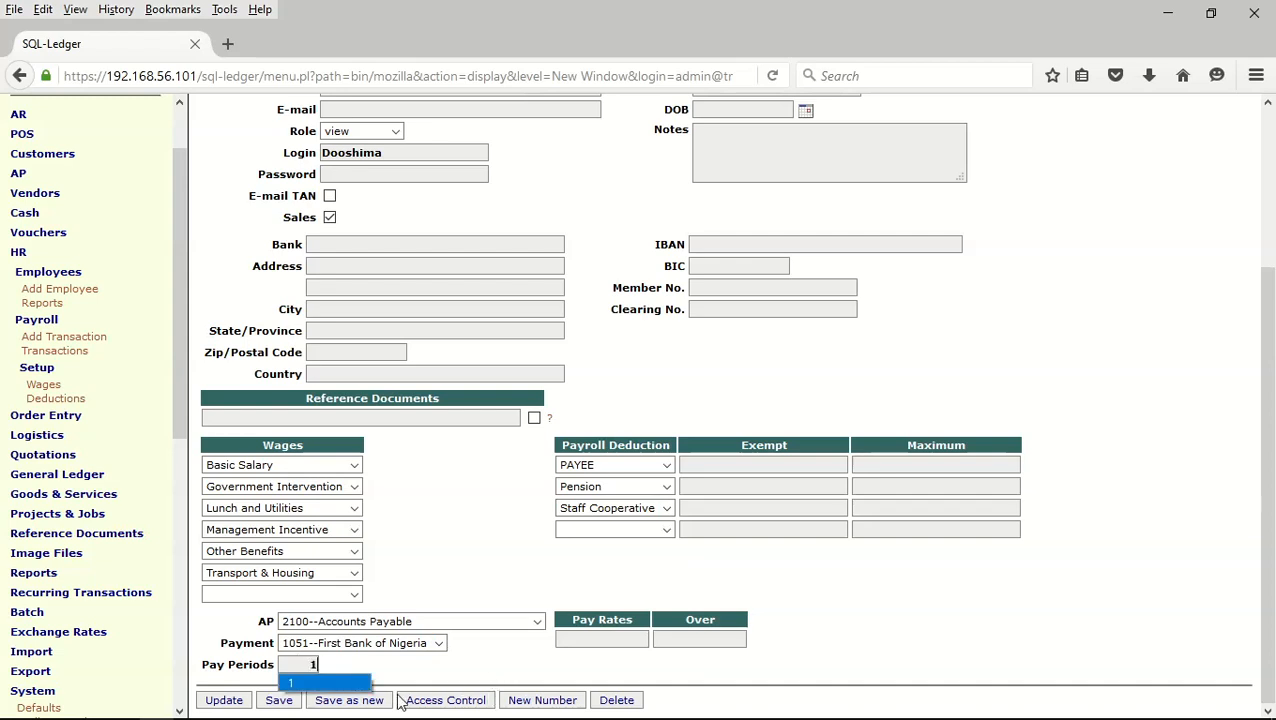
left_click(328, 686)
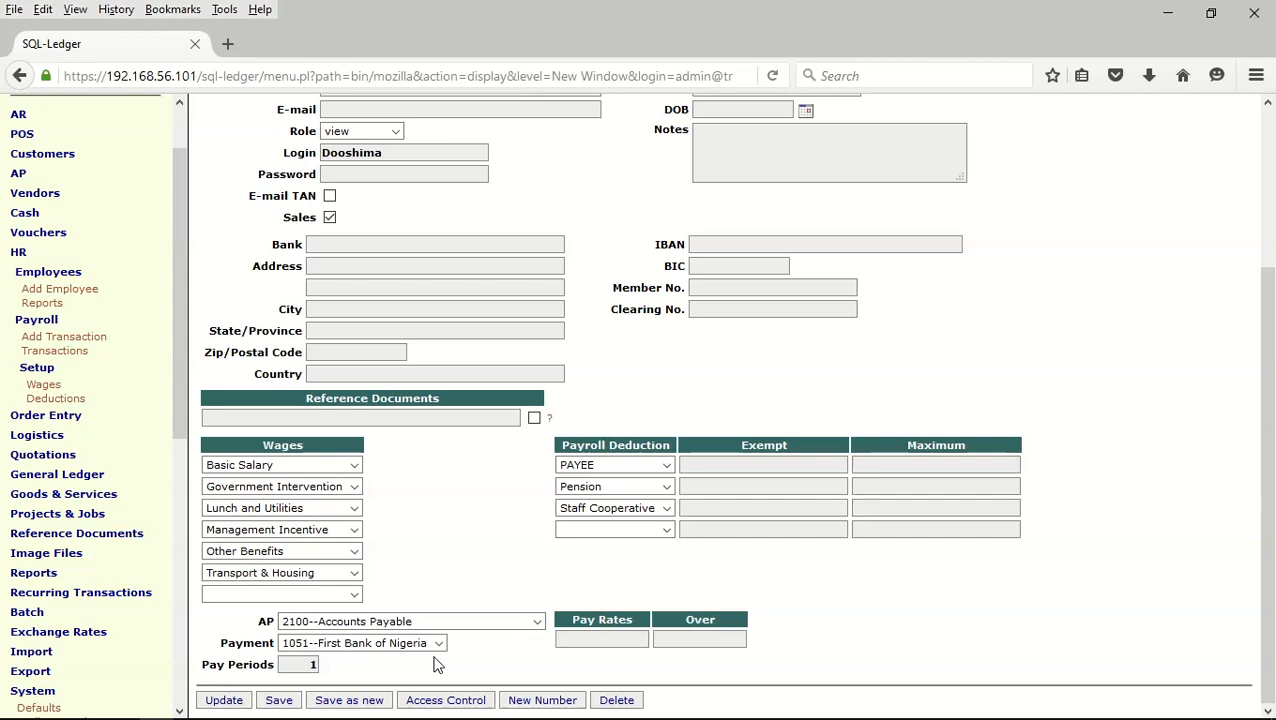
scroll(463, 548, "up", 4)
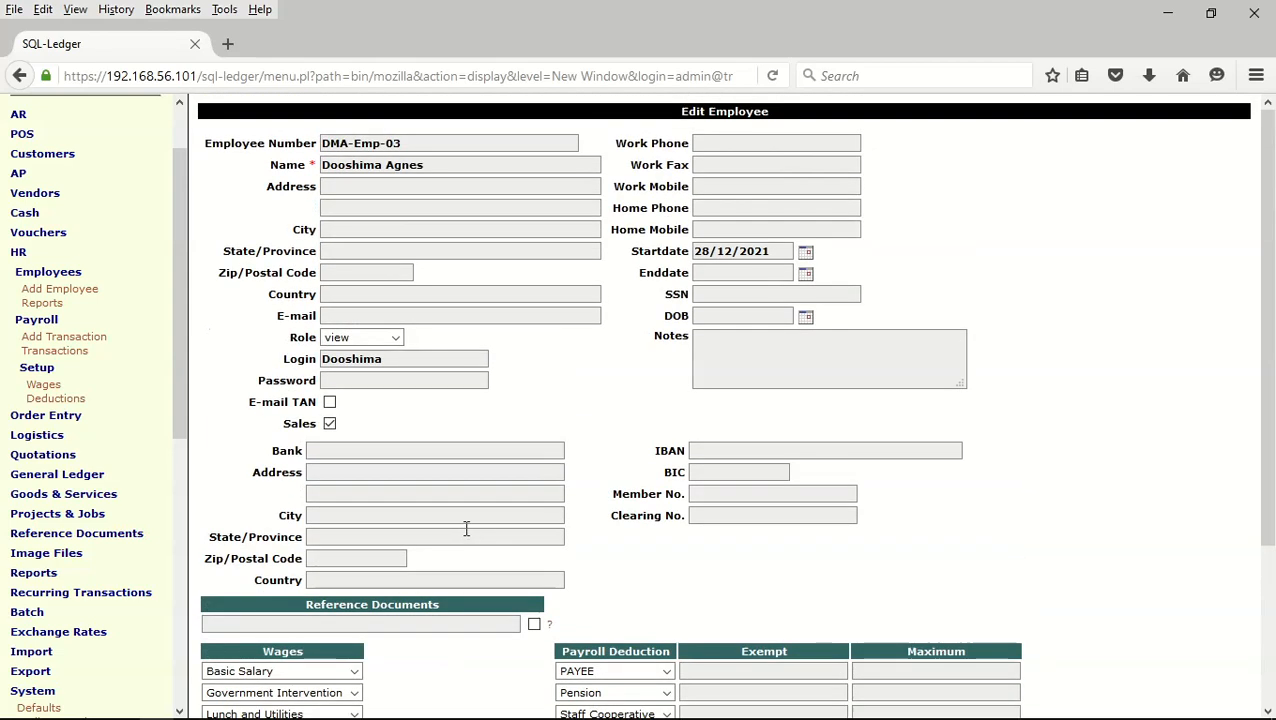
scroll(466, 528, "down", 4)
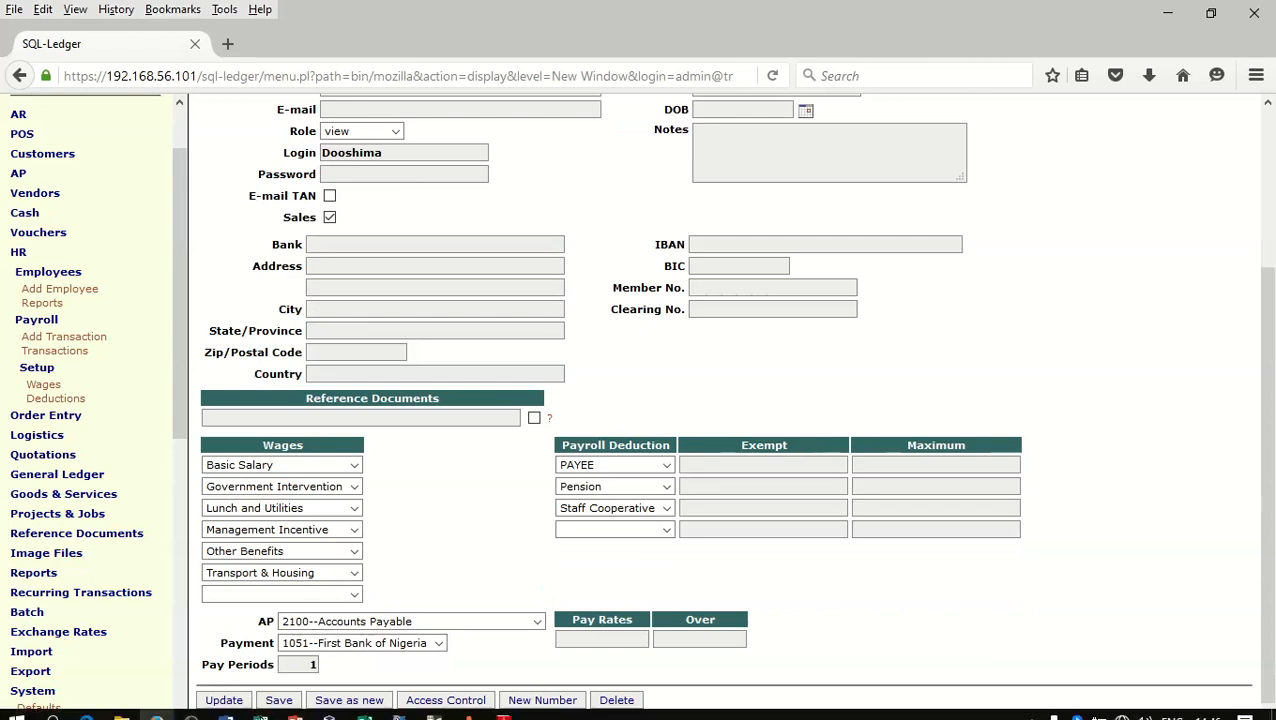
left_click(279, 700)
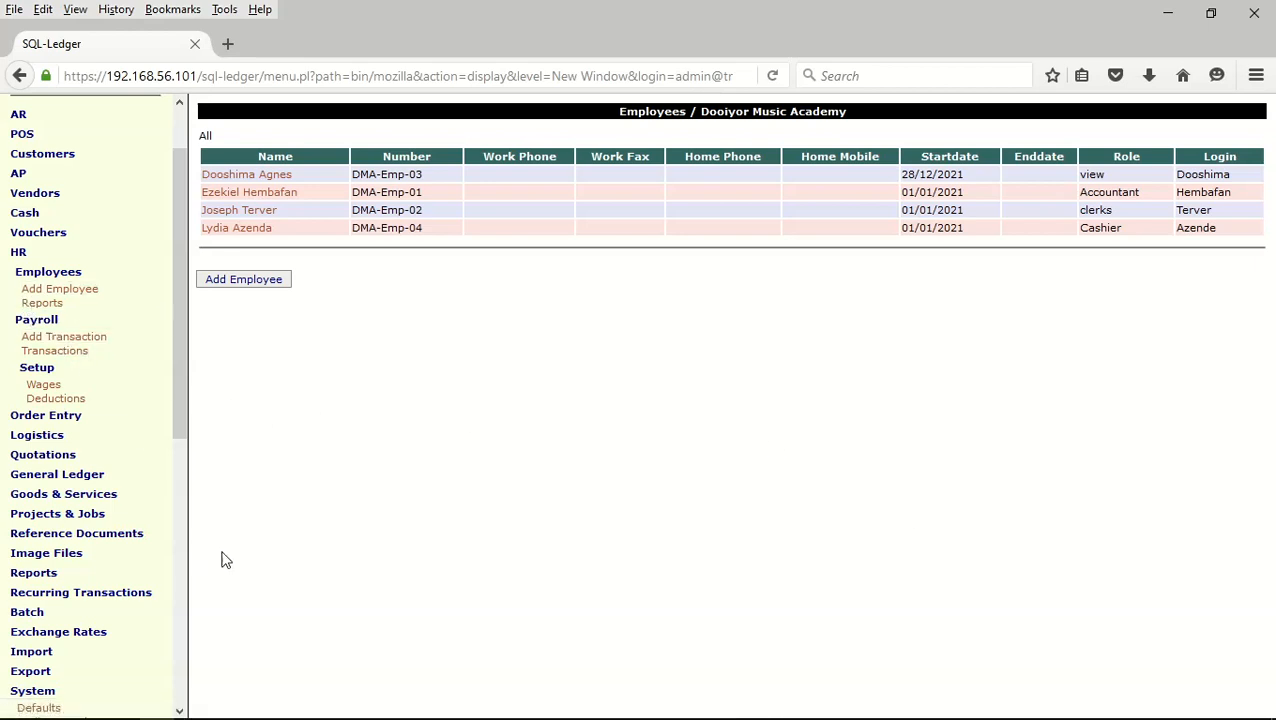
Start a new payroll transaction for the employee whose wages and deductions were just assigned
left_click(49, 340)
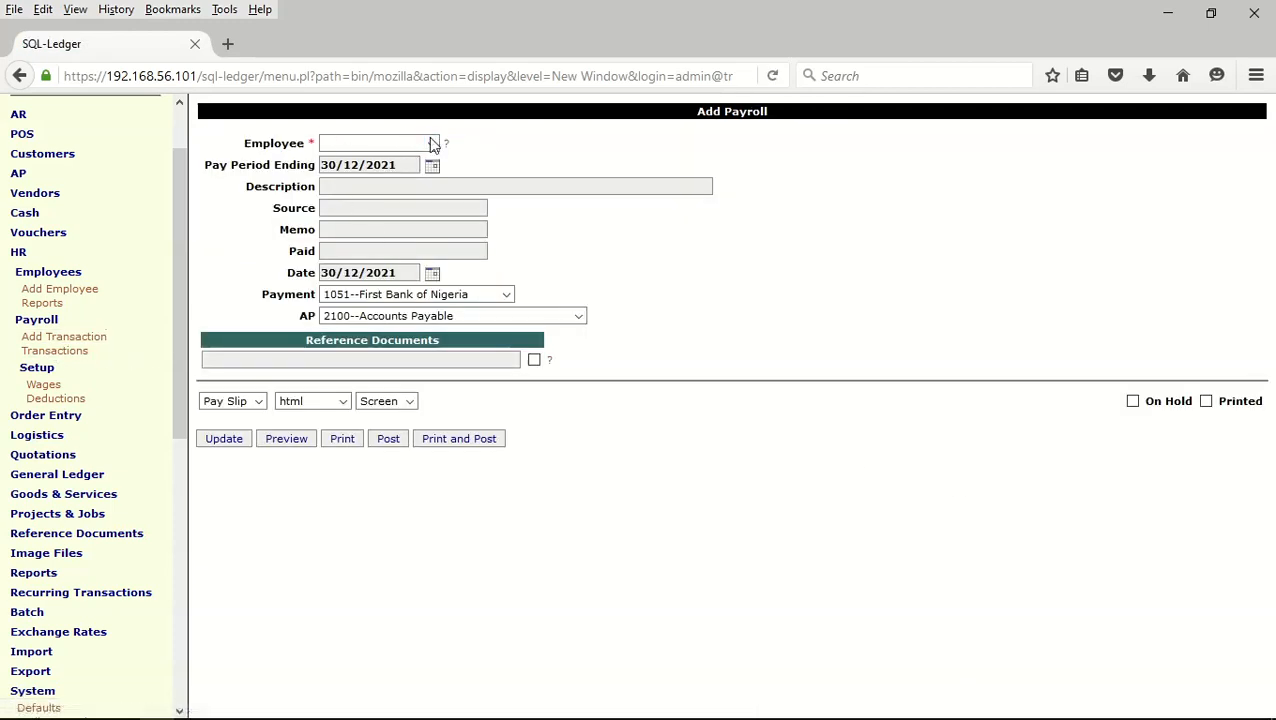
left_click(429, 145)
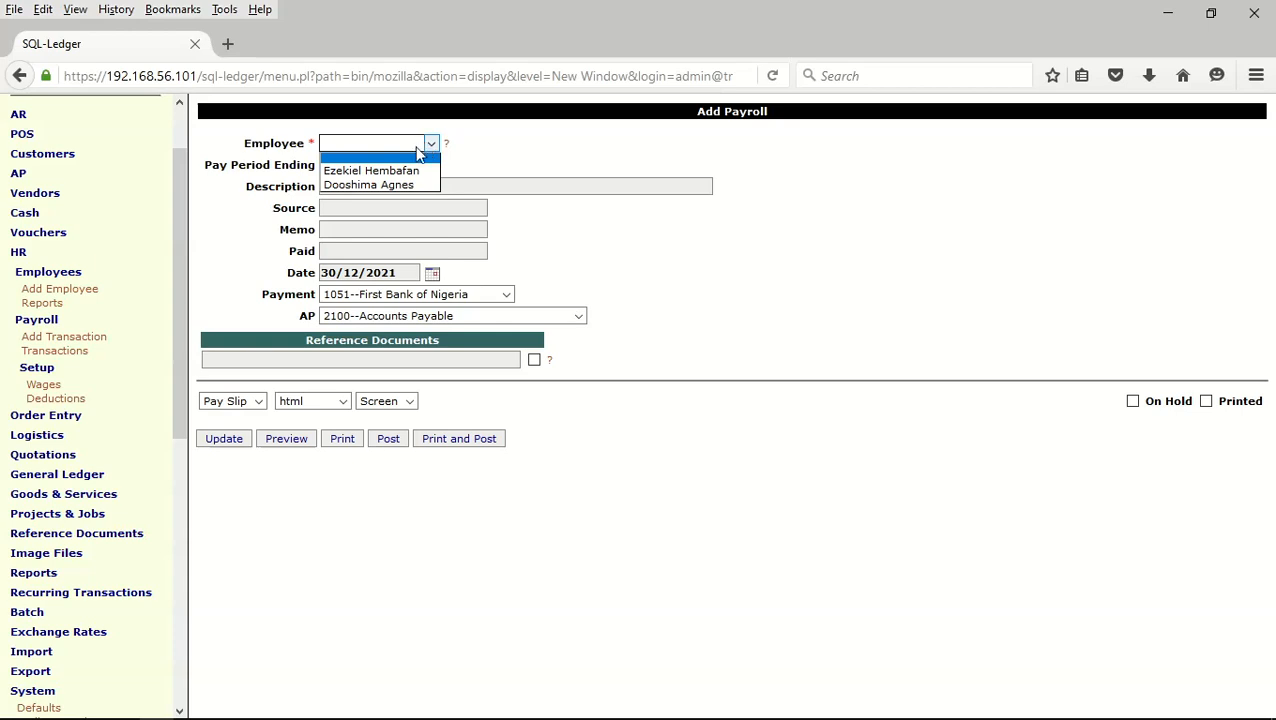
left_click(383, 181)
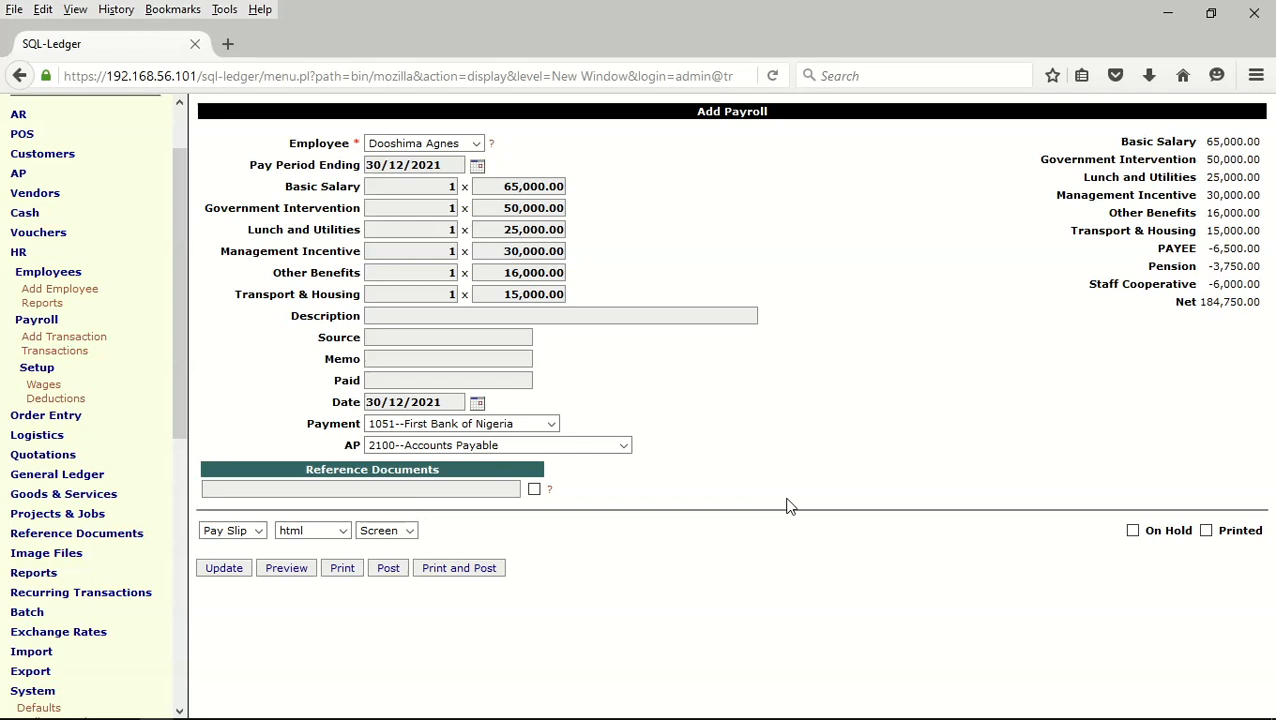
Set the payroll amounts for Basic Salary to 150,000, Lunch and Utilities to 30,000, and Management Incentive to 50,000
triple_click(504, 186)
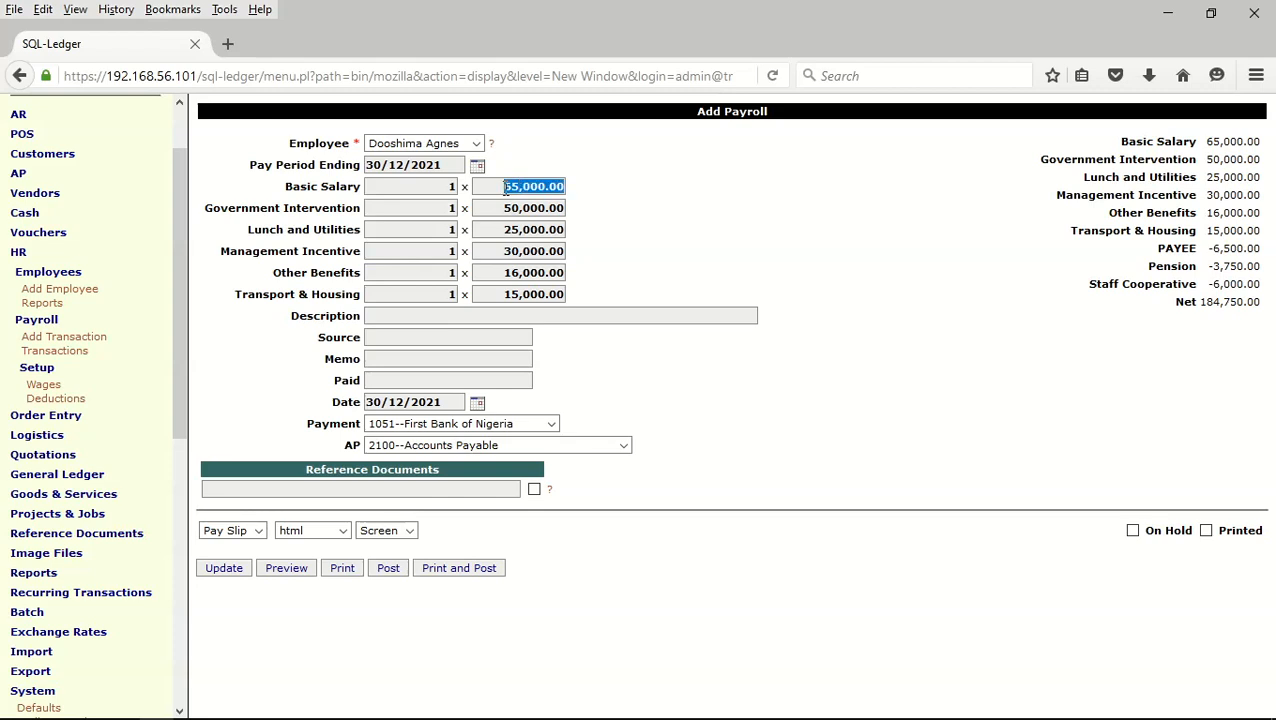
type("150000")
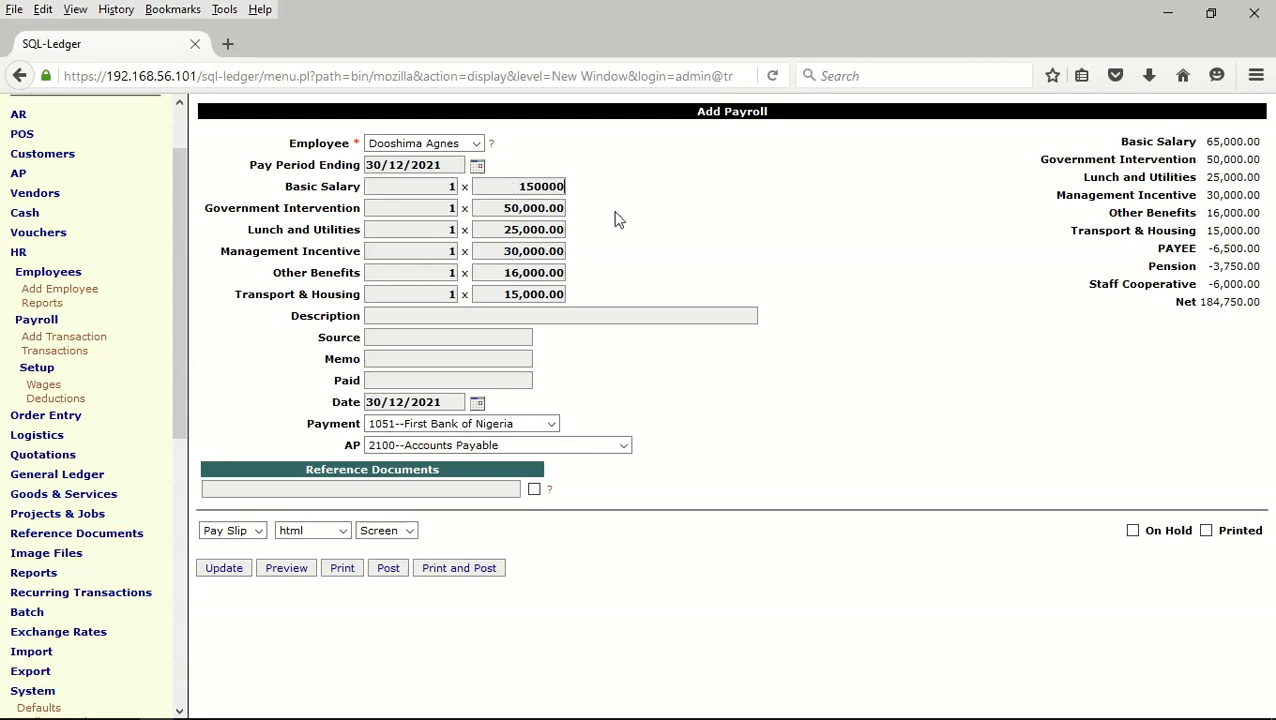
double_click(512, 229)
type("30")
left_click(515, 252)
Set Other Benefits to 25,000 and Transport & Housing to 40,000, and update the payroll form
double_click(510, 274)
type("25")
double_click(508, 295)
type("40")
left_click(225, 569)
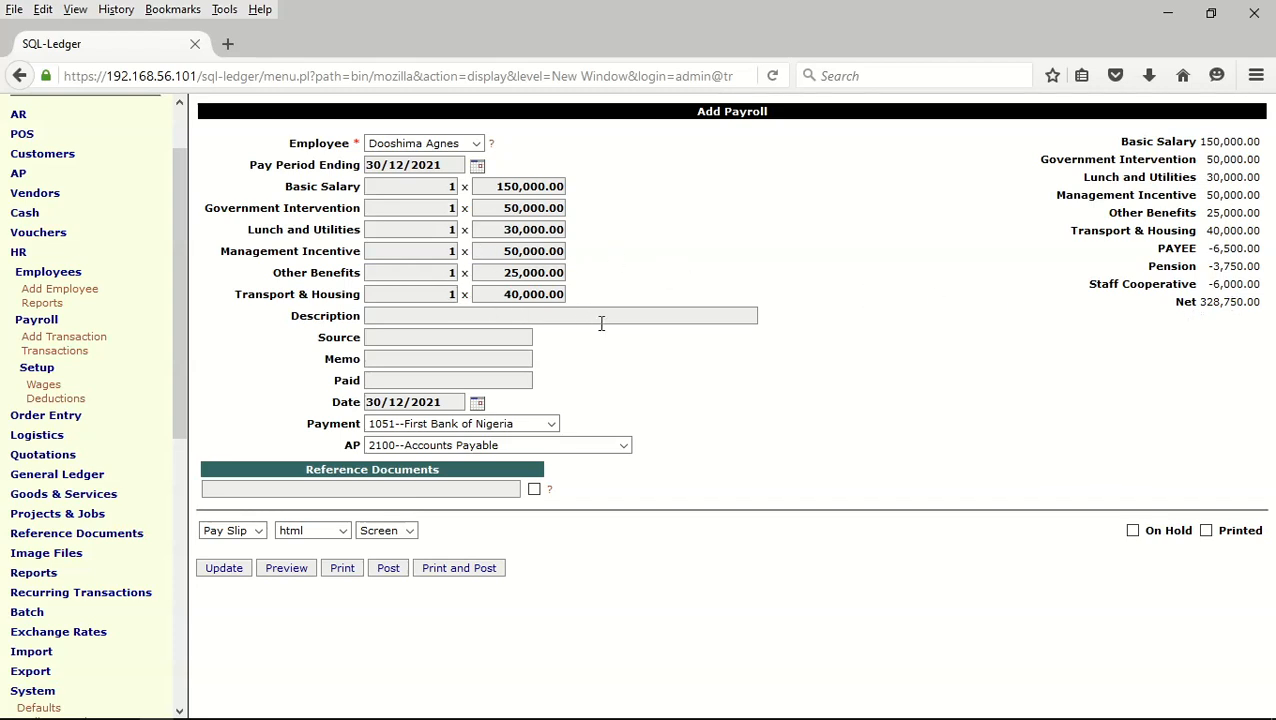
Enter December Salary 2021 as the description, Bank Transfer as the source and December Salary as the memo
left_click(416, 316)
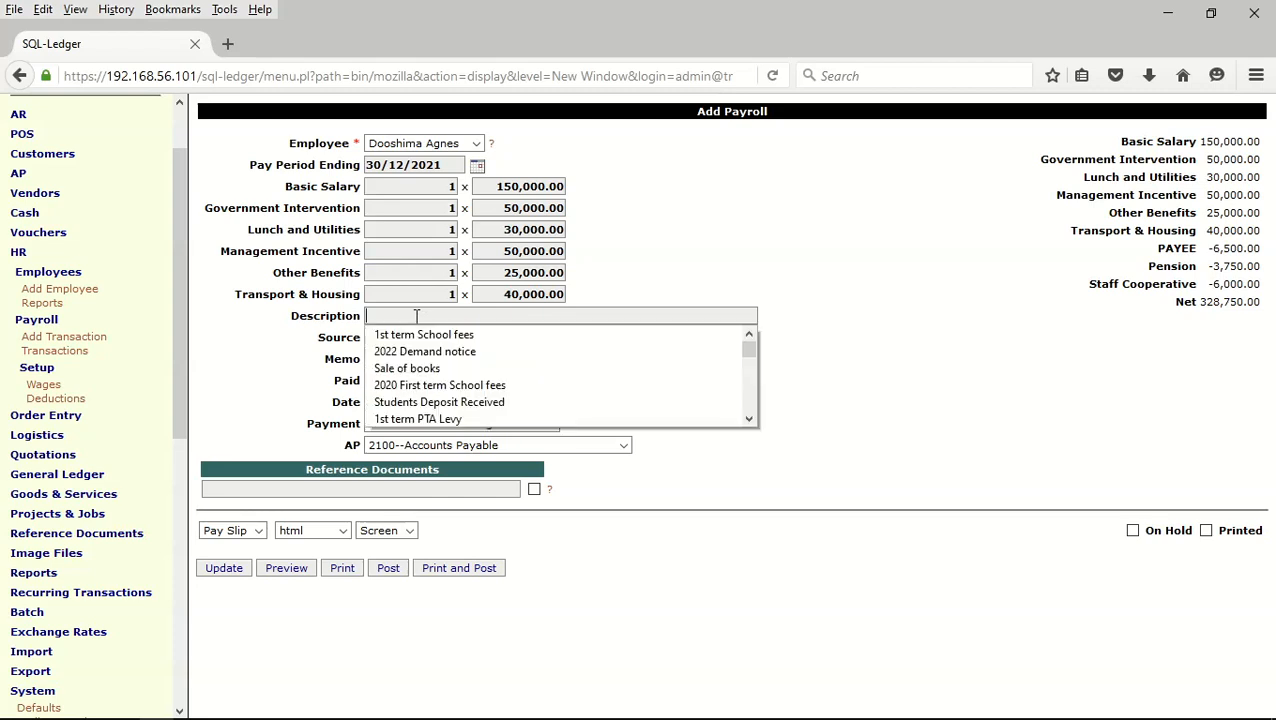
type("de")
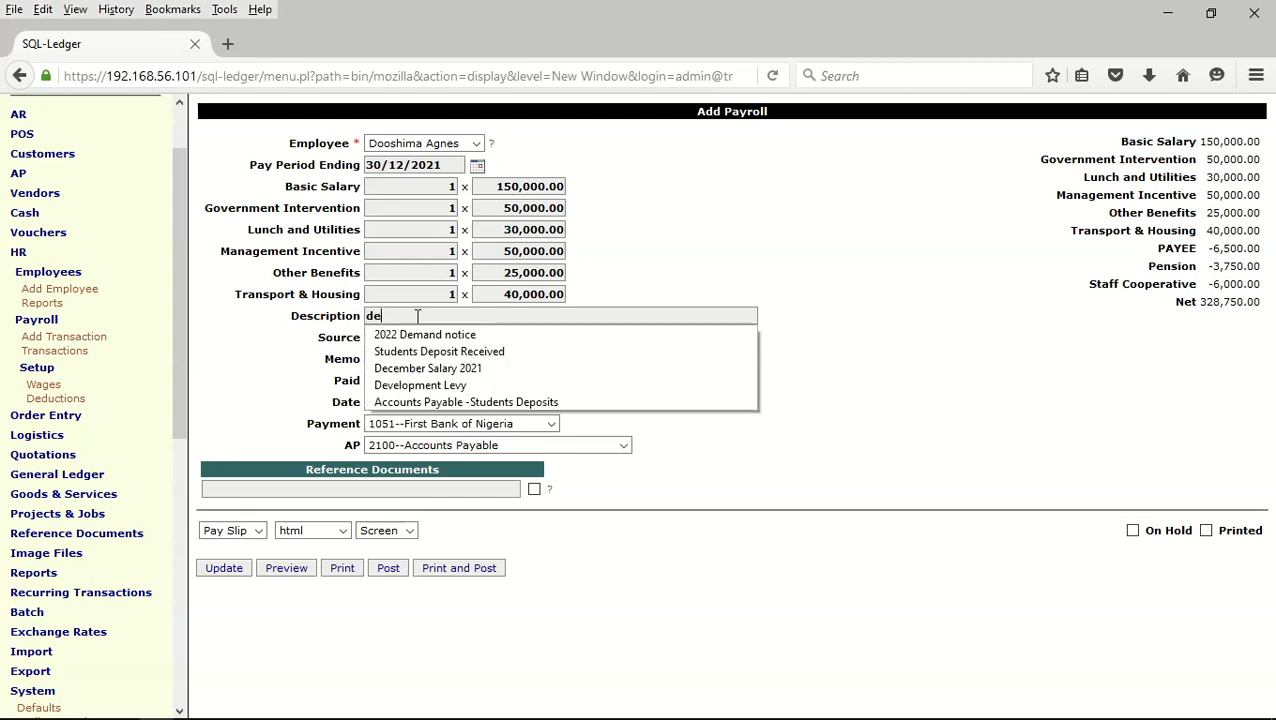
left_click(458, 369)
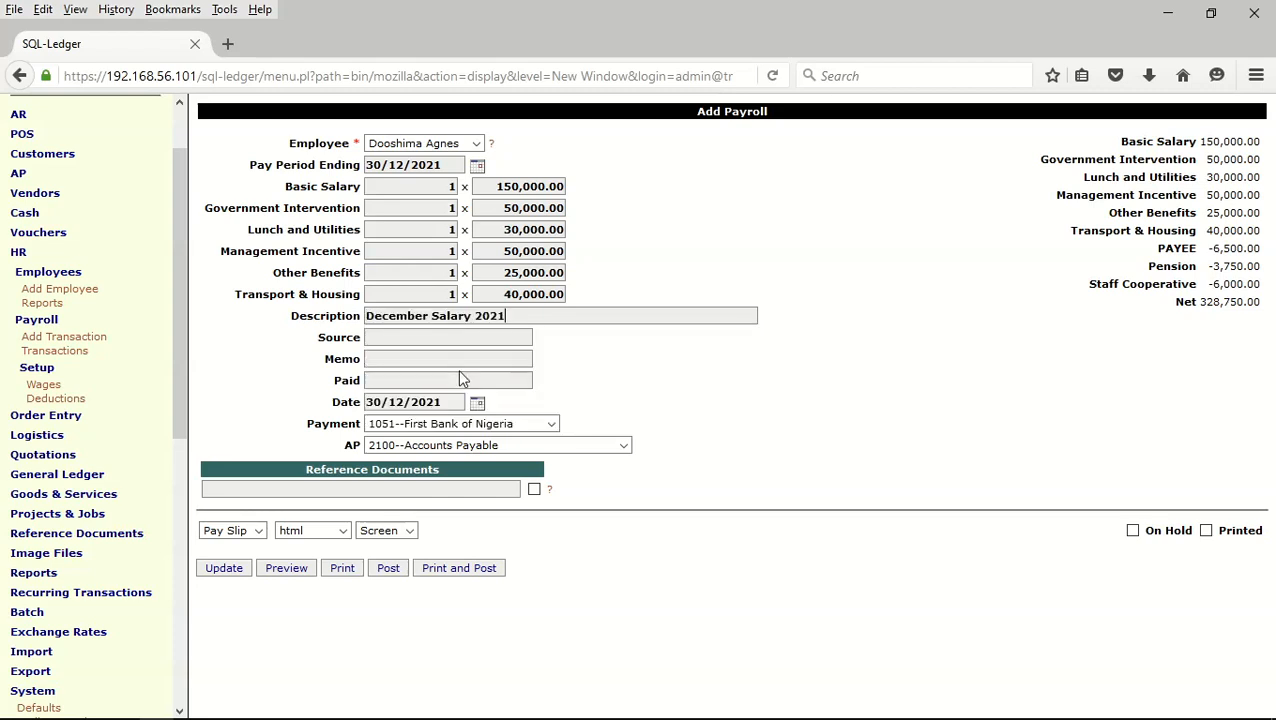
left_click(421, 341)
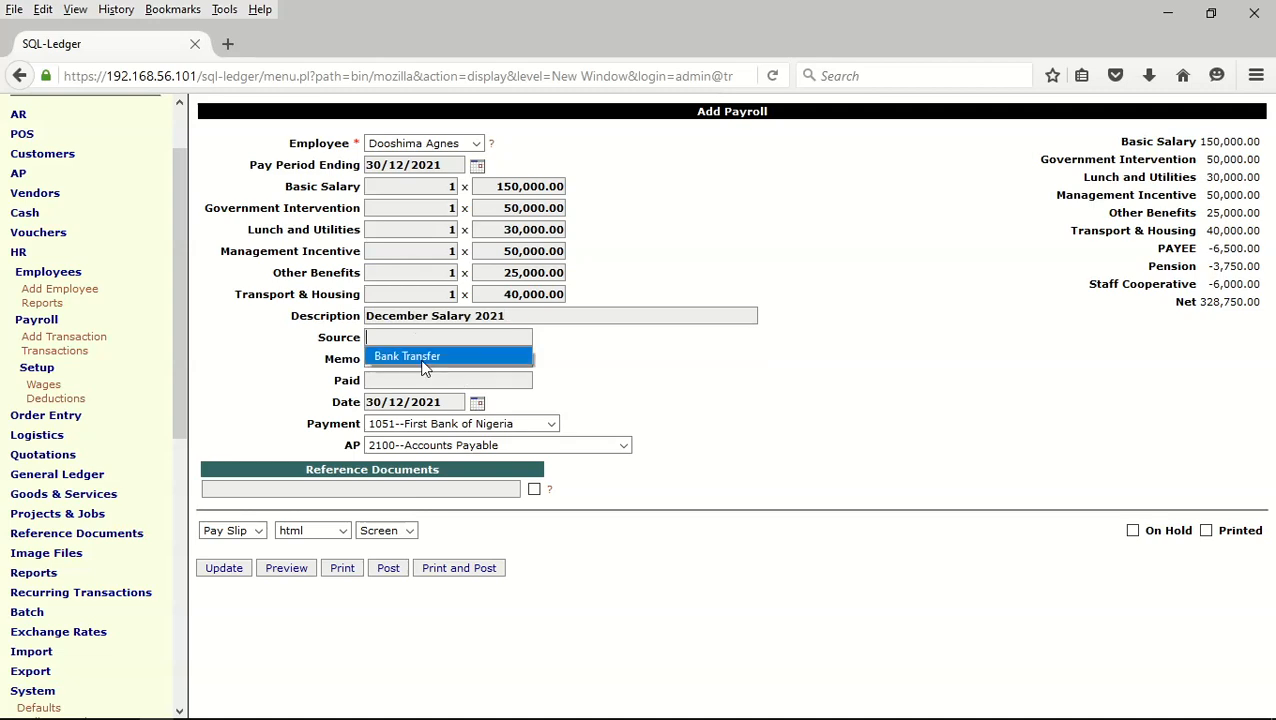
left_click(423, 359)
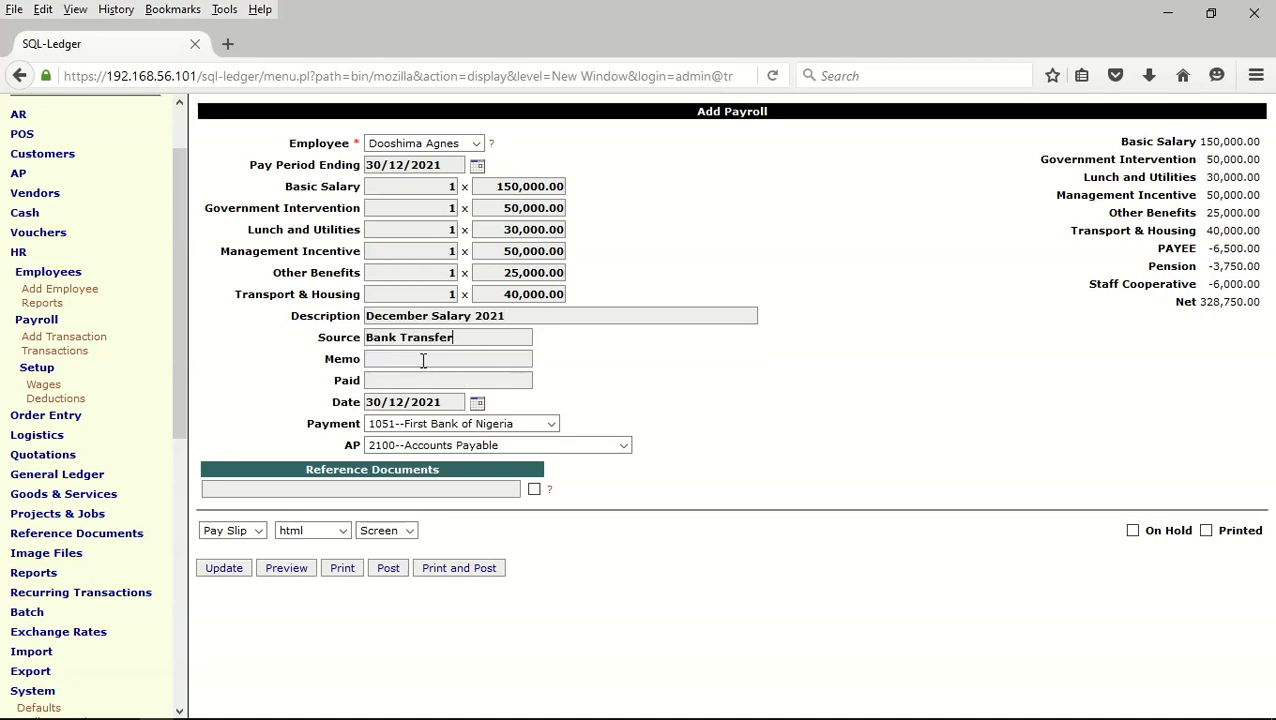
left_click(423, 360)
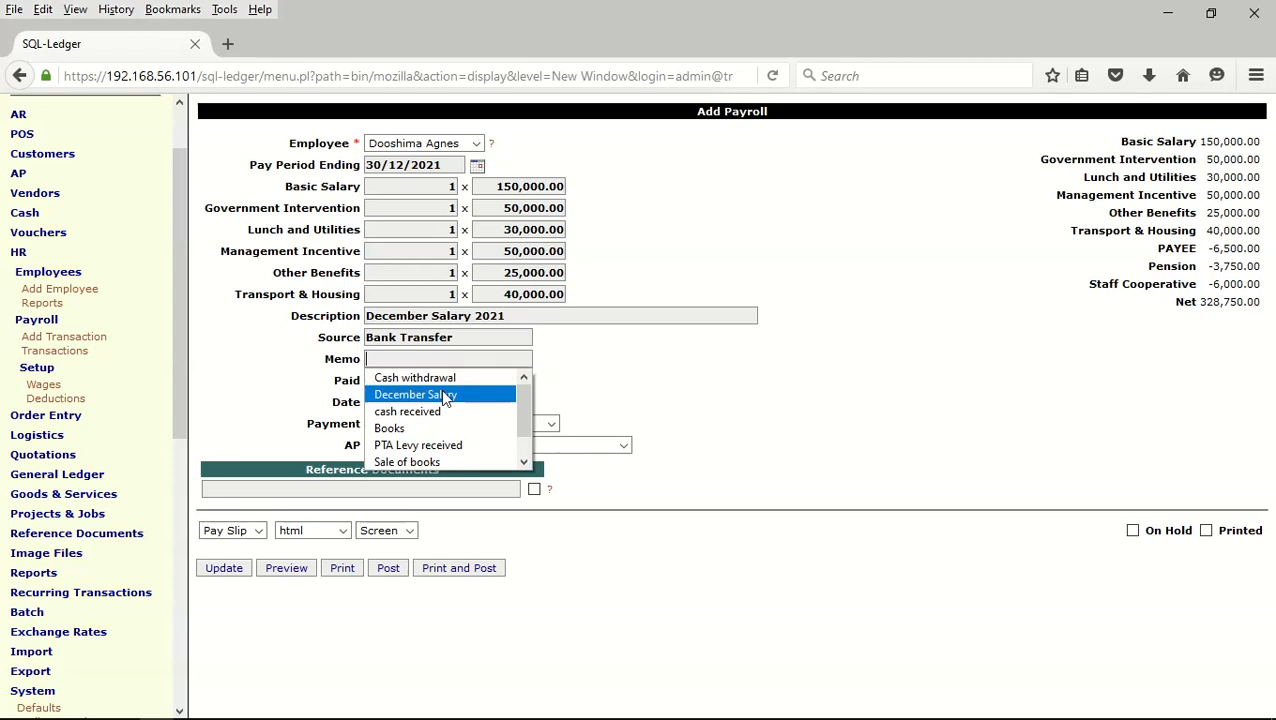
left_click(443, 394)
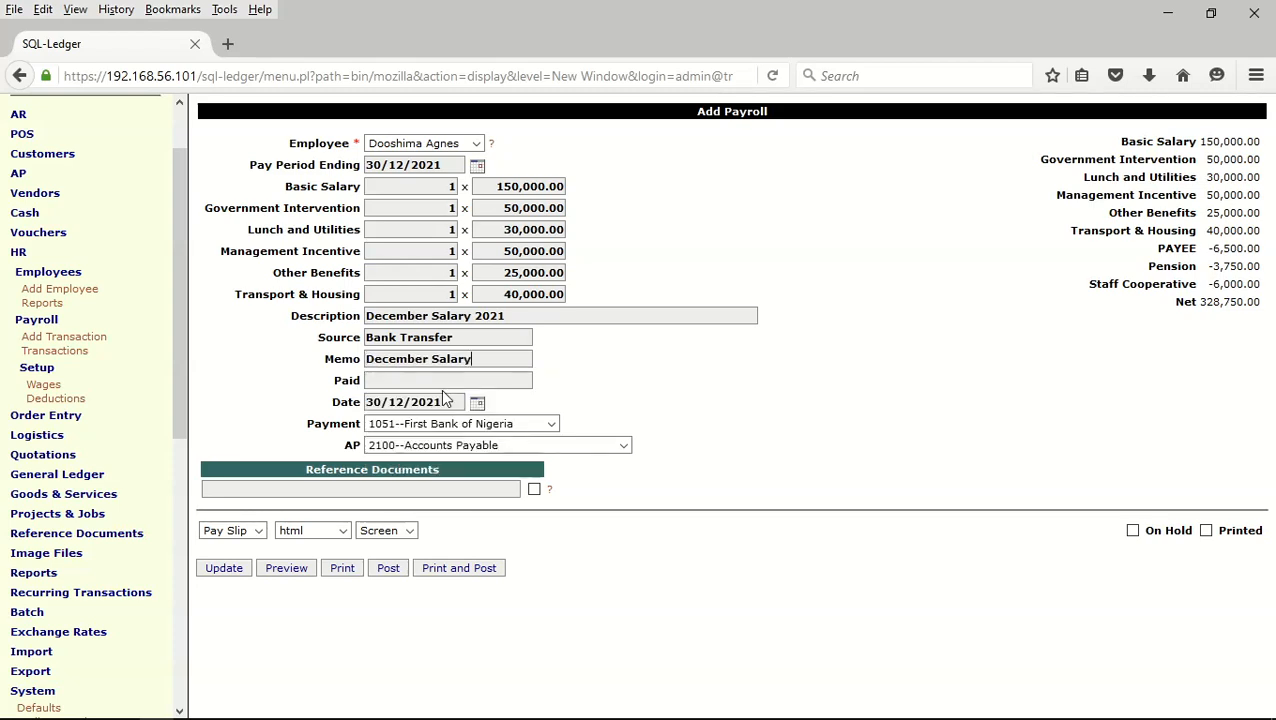
Copy the net pay of 328,750.00 into the Paid amount and update the payroll form
left_click(472, 380)
left_click(472, 380)
left_click_drag(1201, 301, 1261, 304)
right_click(1237, 304)
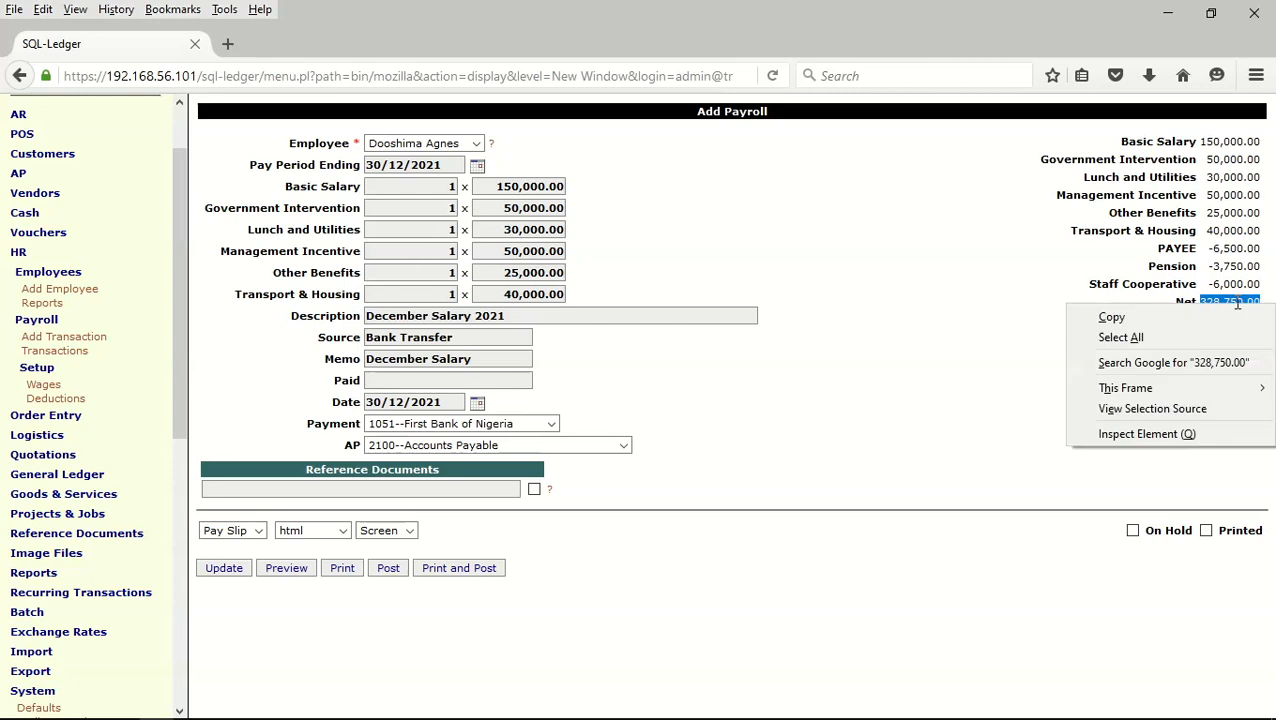
left_click(1108, 316)
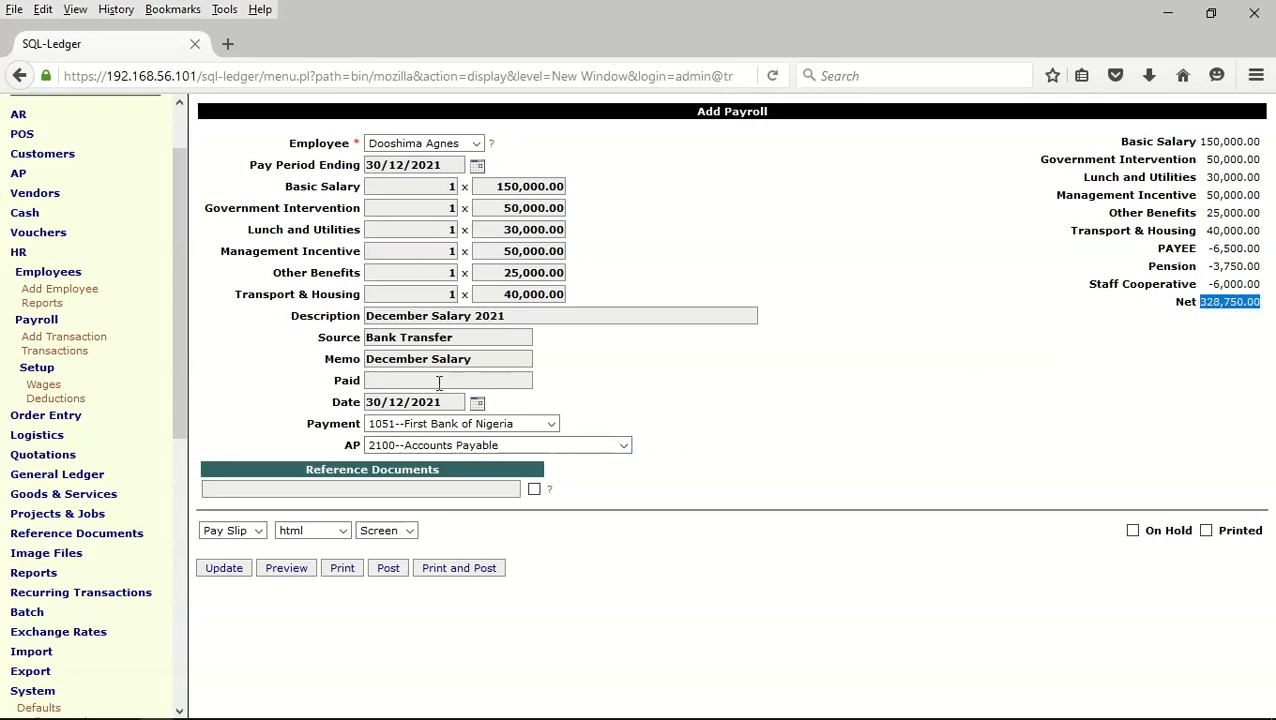
left_click(440, 382)
right_click(440, 382)
left_click(484, 465)
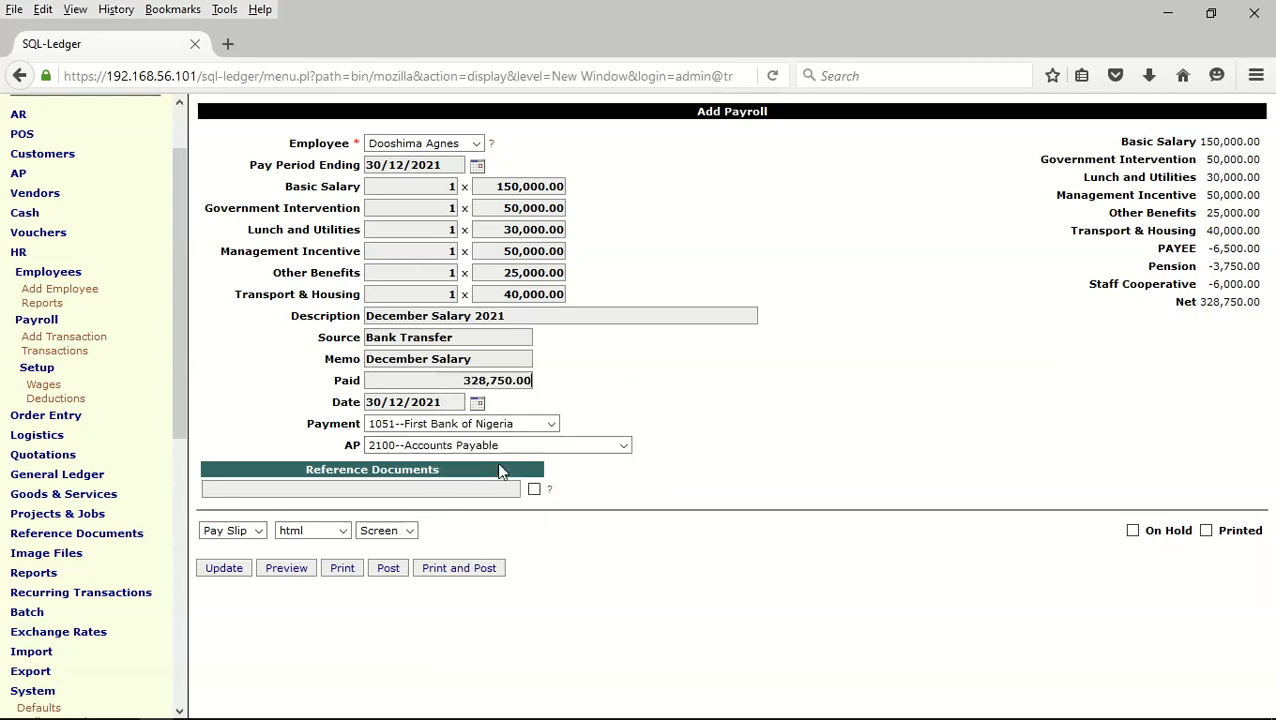
left_click(222, 569)
Print the pay slip to the screen in PDF format and review its earnings, deductions and net pay
left_click(343, 531)
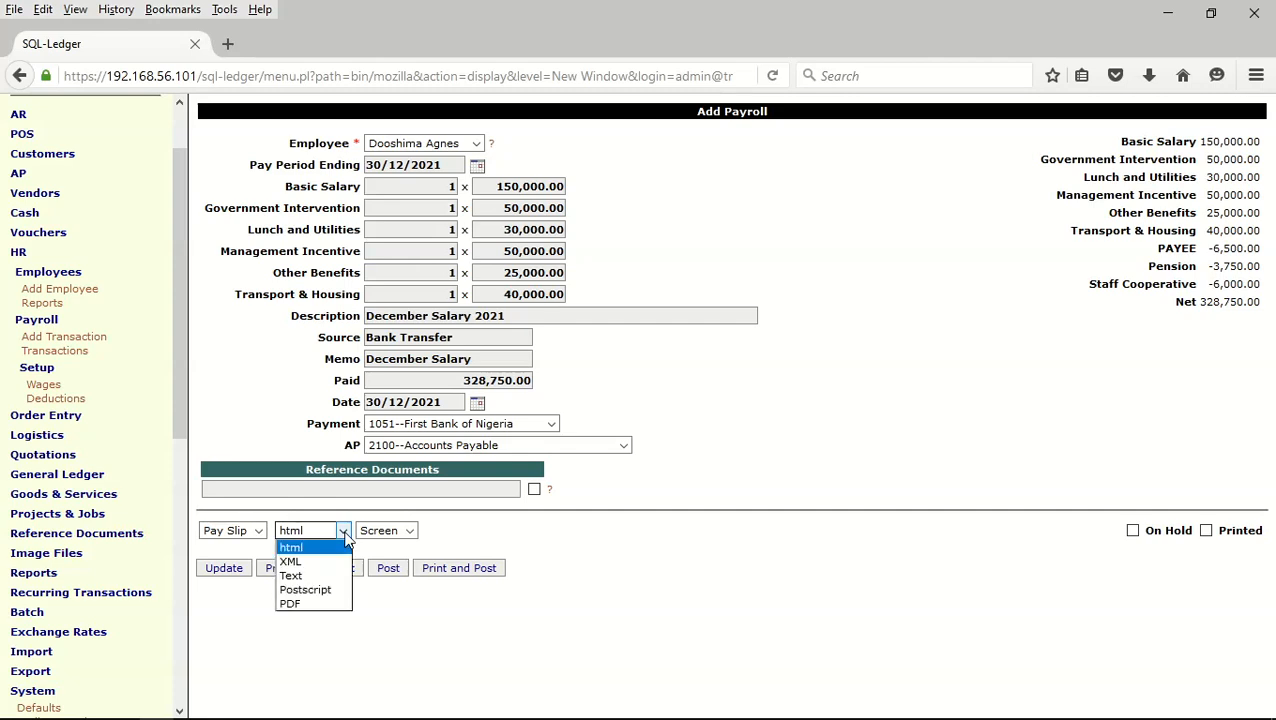
left_click(303, 605)
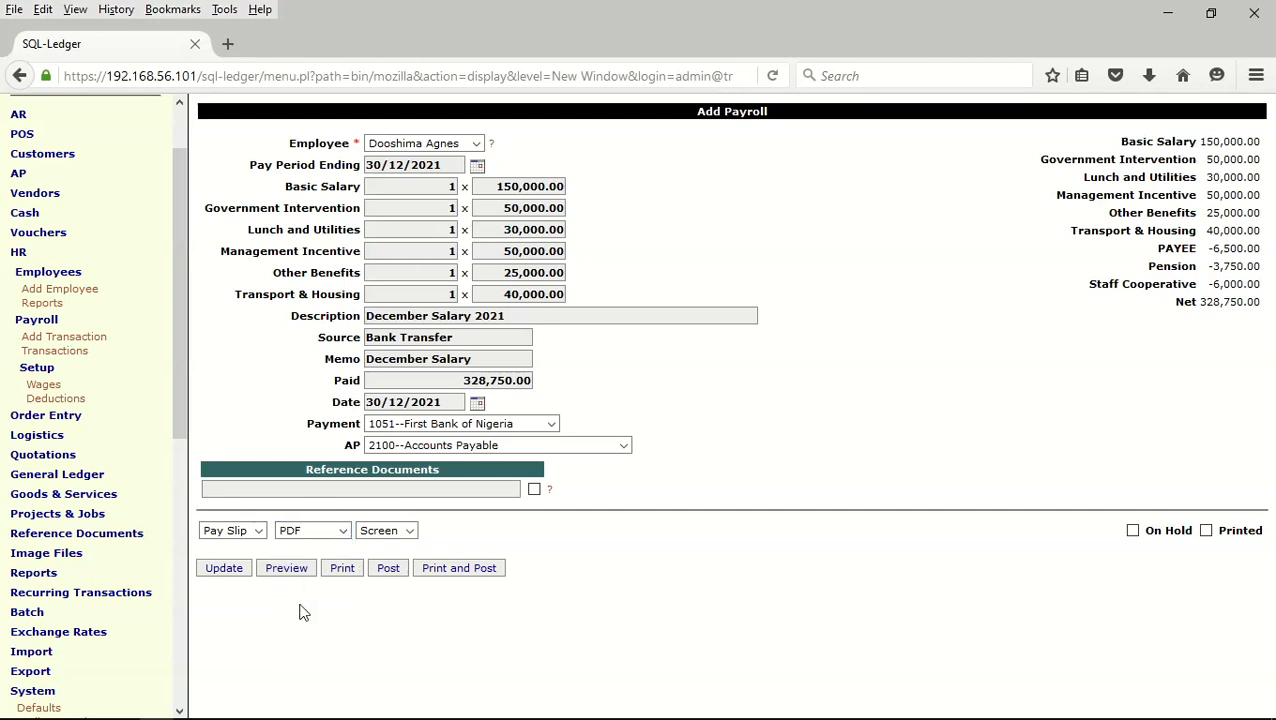
left_click(342, 568)
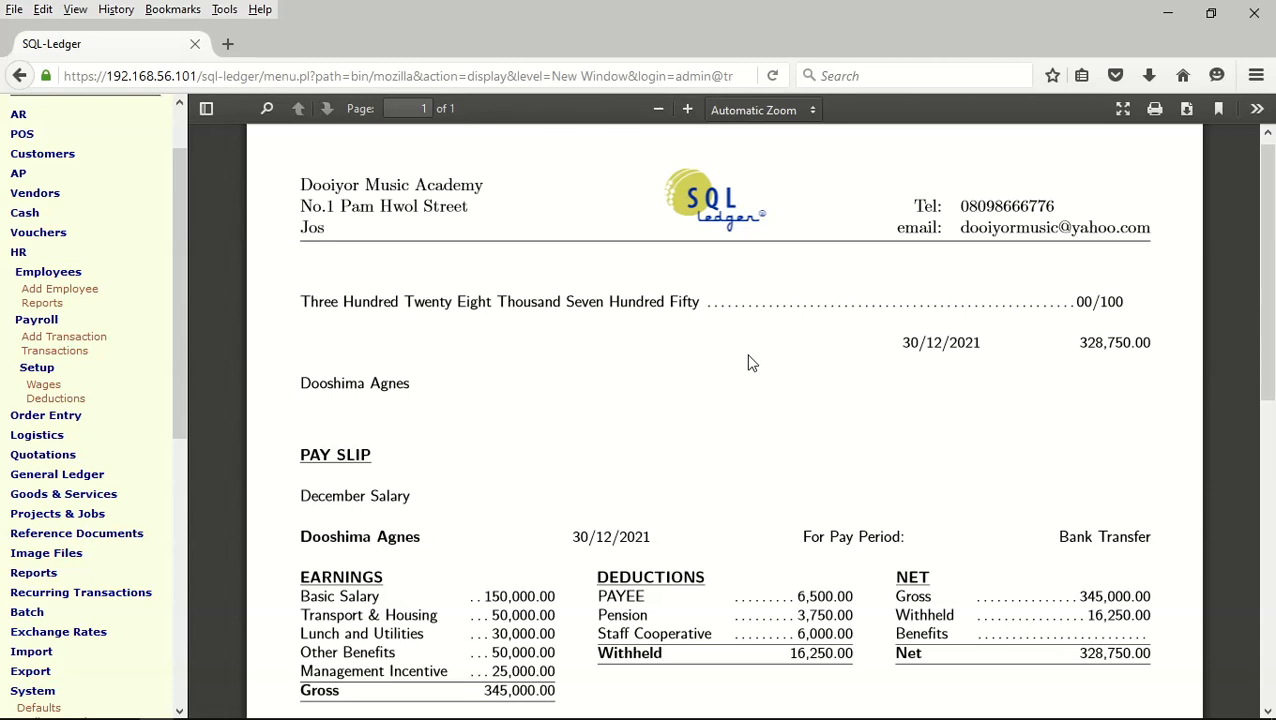
scroll(752, 363, "down", 2)
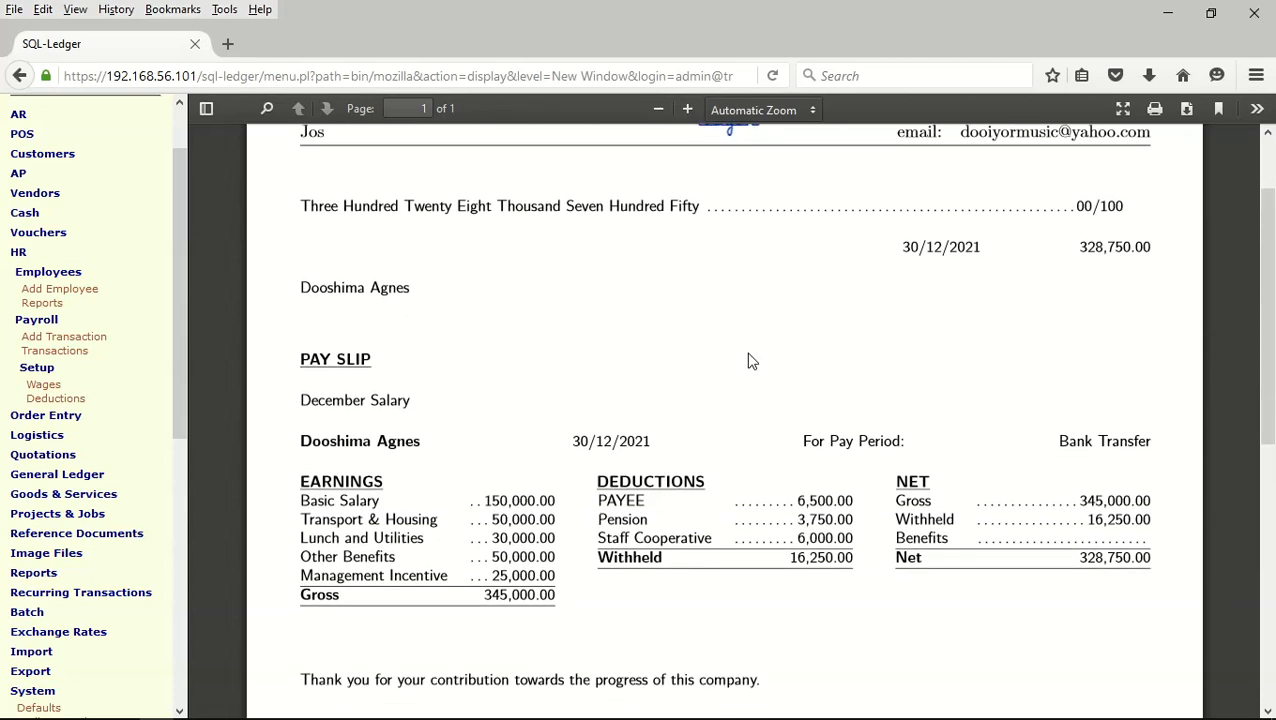
scroll(750, 362, "down", 4)
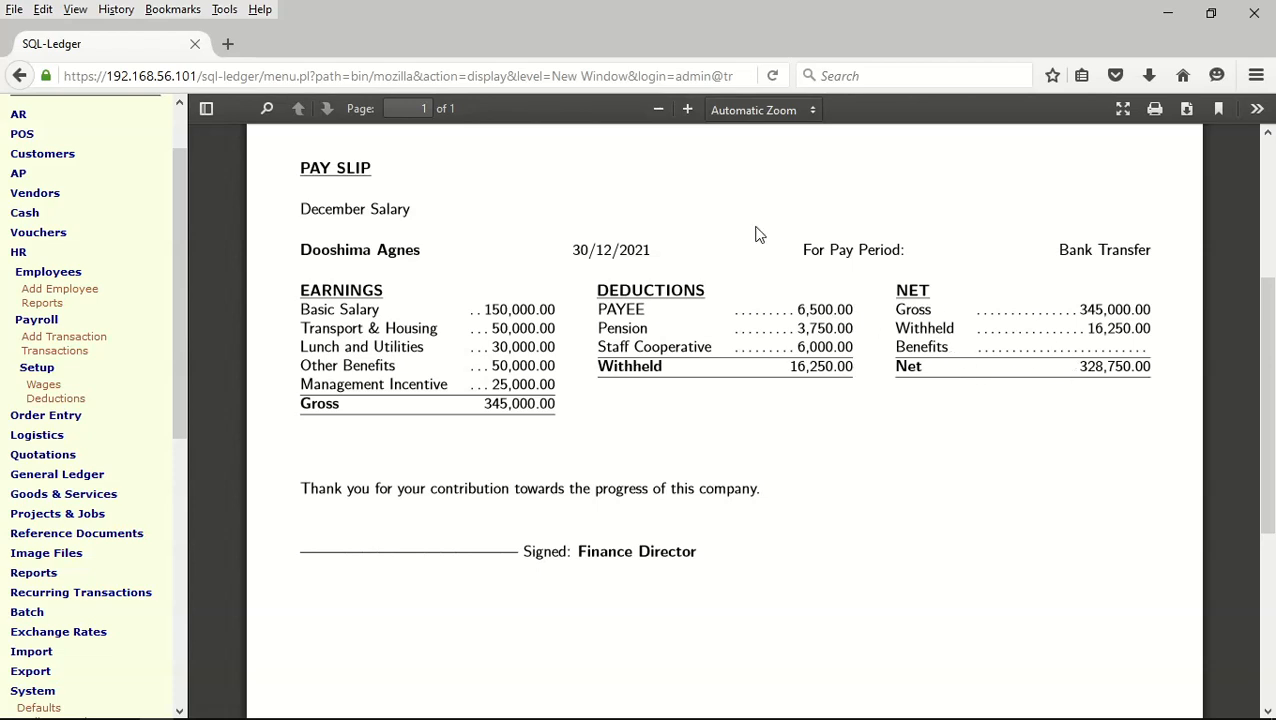
scroll(757, 232, "up", 5)
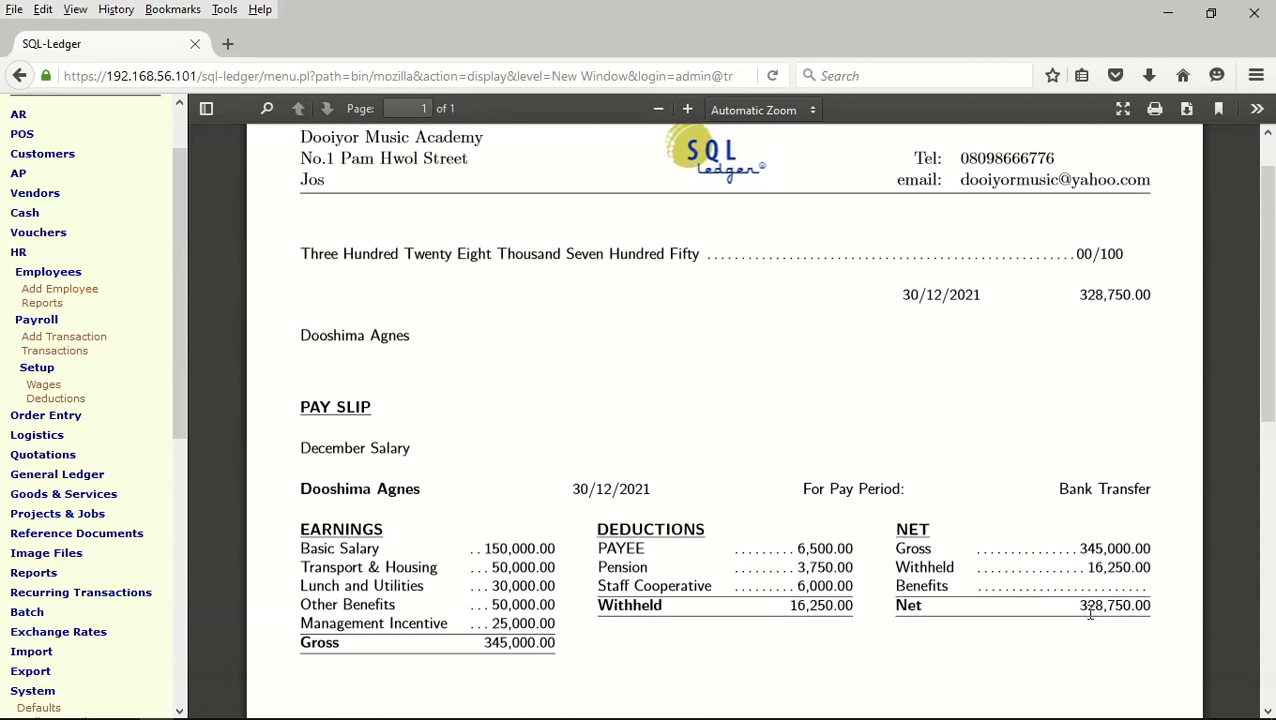
scroll(797, 319, "up", 1)
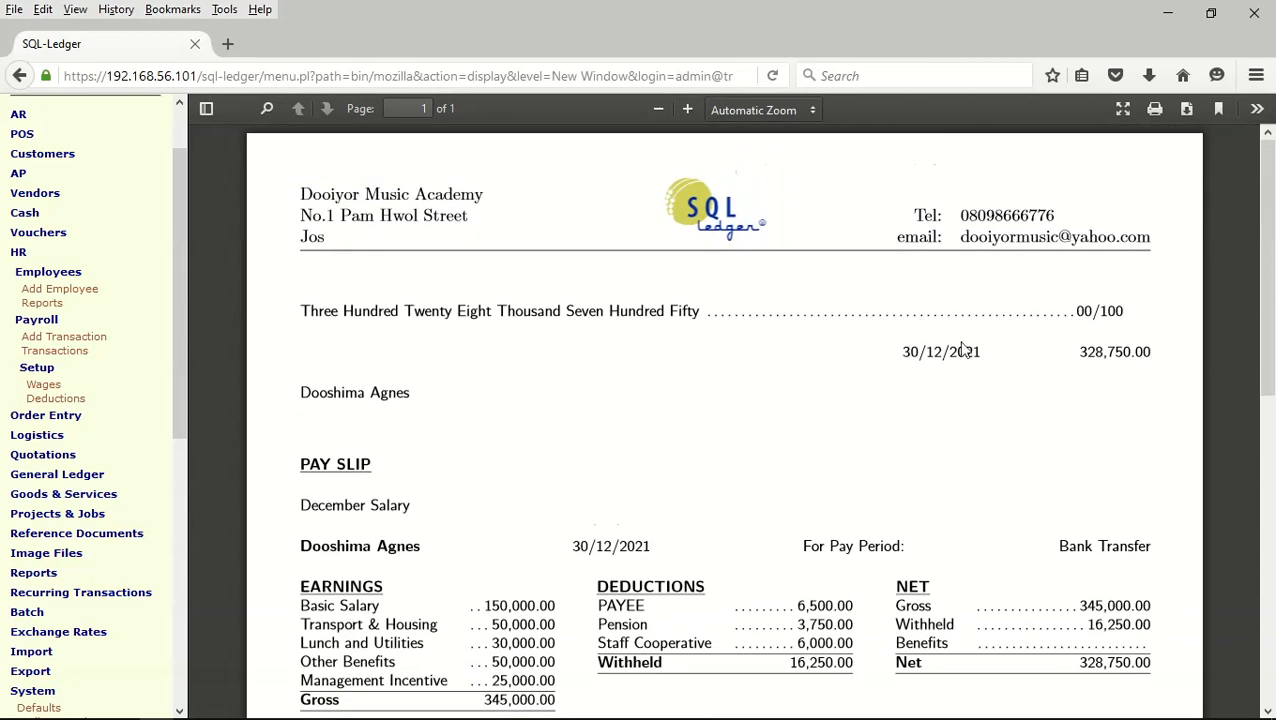
Return to the payroll transaction from the pay slip and post it
left_click(19, 76)
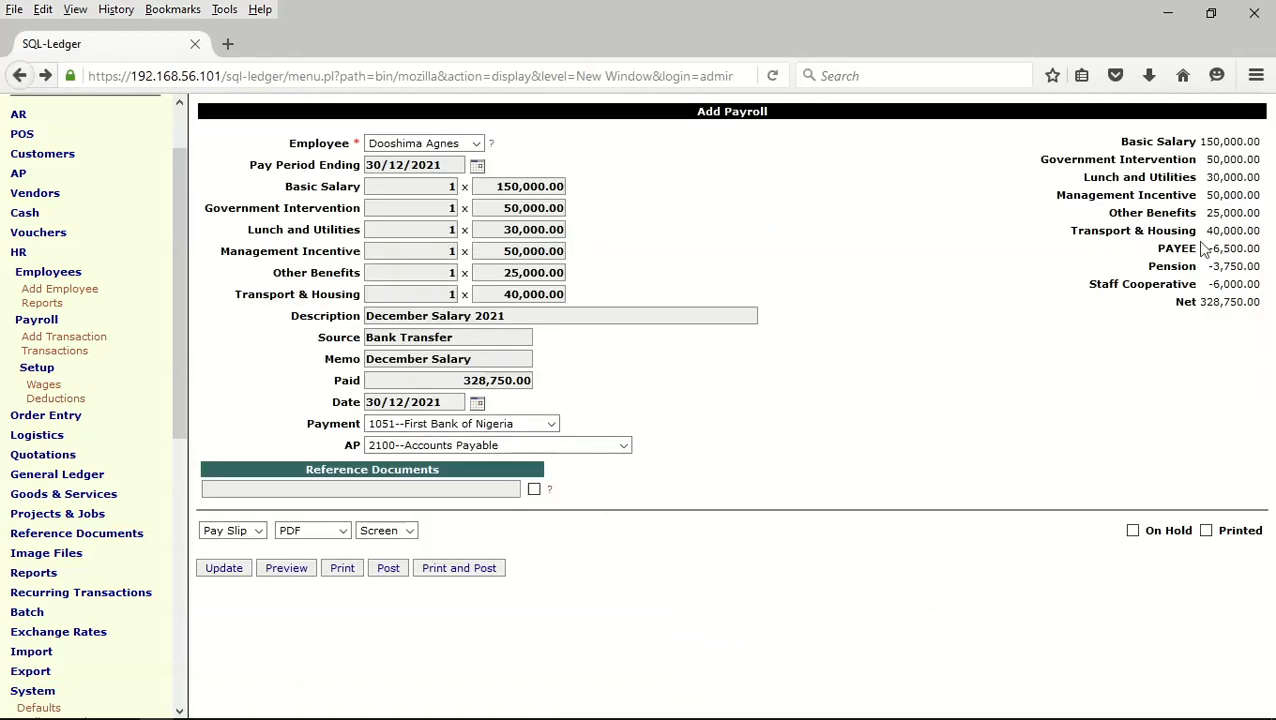
left_click(388, 570)
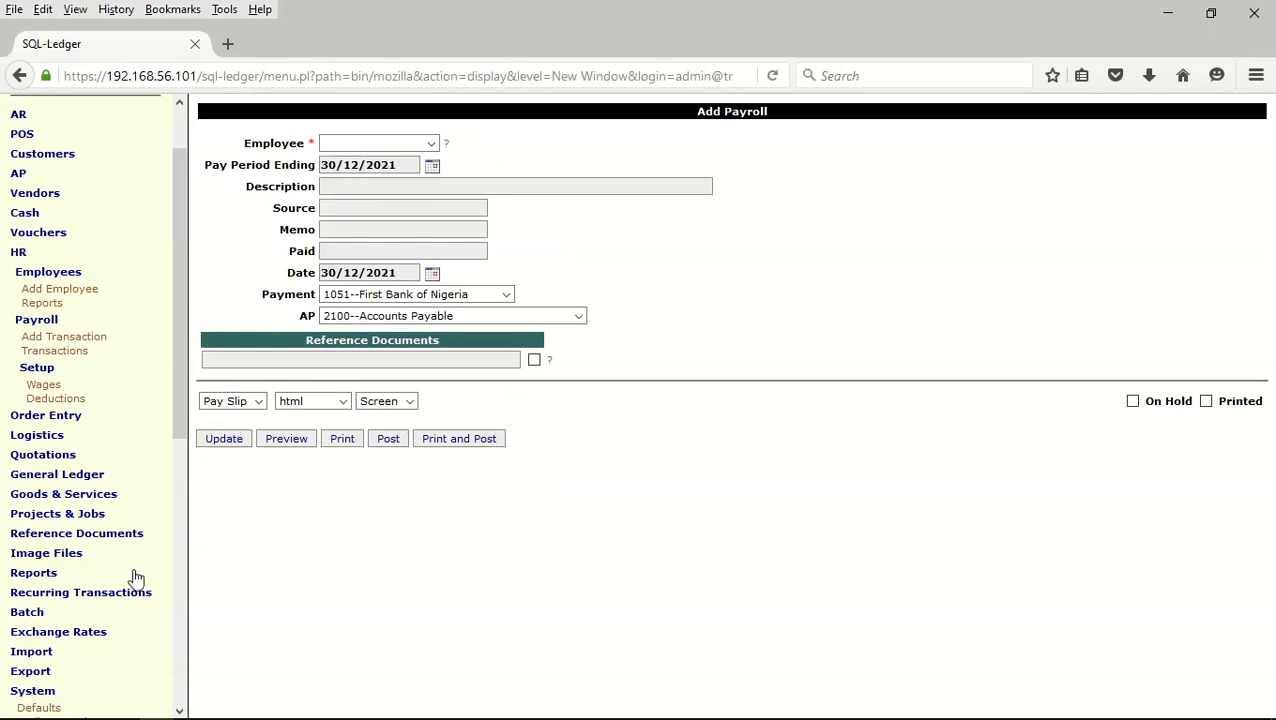
Generate the Trial Balance report to examine the accounts affected by the posted payroll
left_click(25, 575)
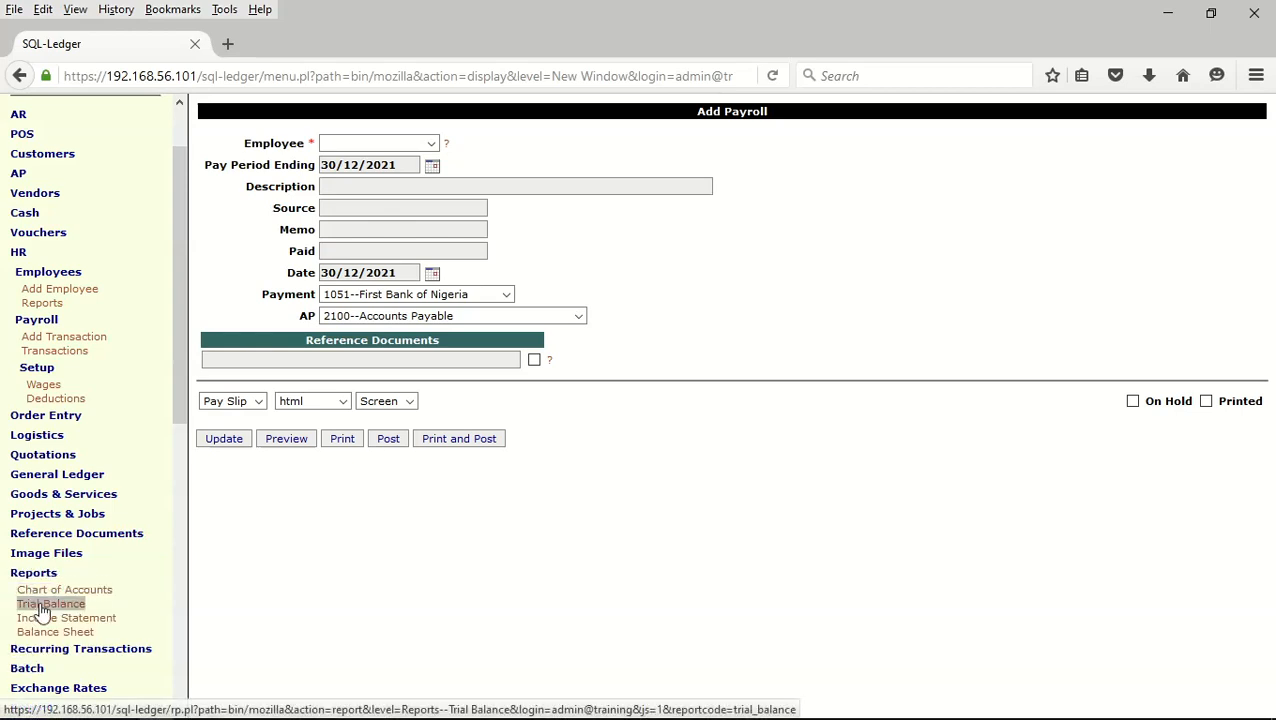
left_click(41, 605)
left_click(229, 268)
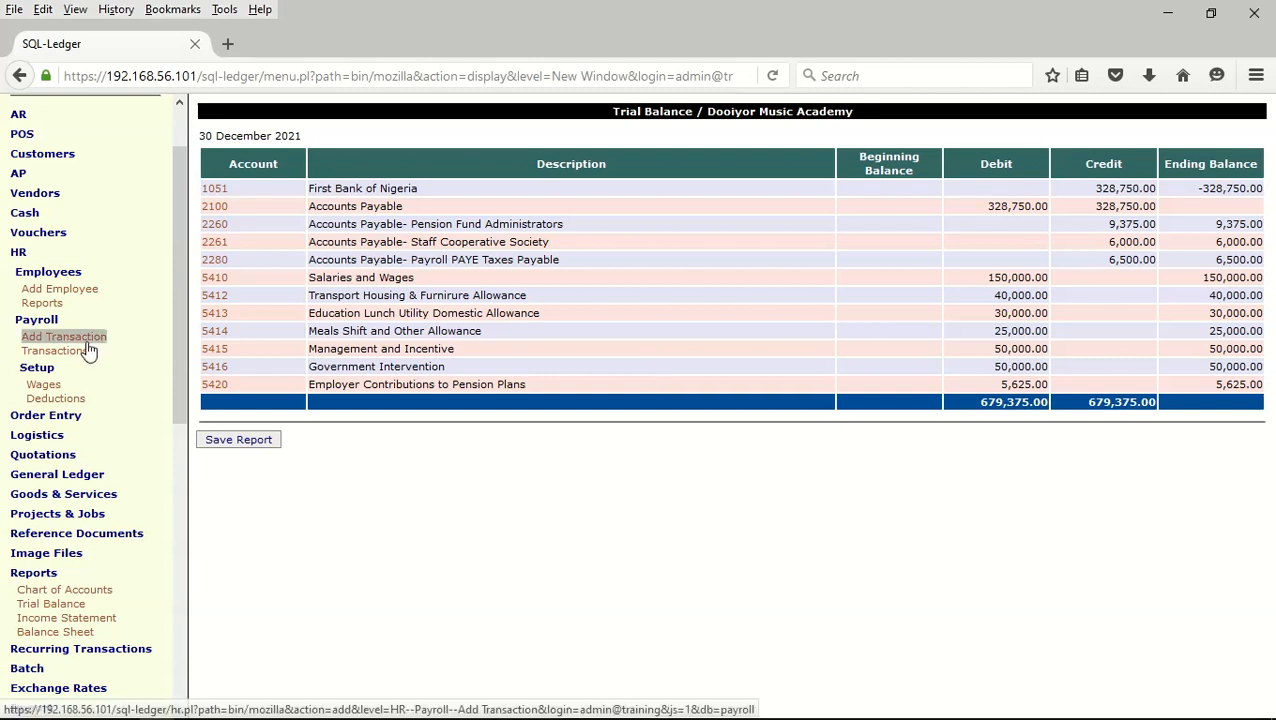
List all employees and open the record of the employee with the clerks role for editing
left_click(45, 308)
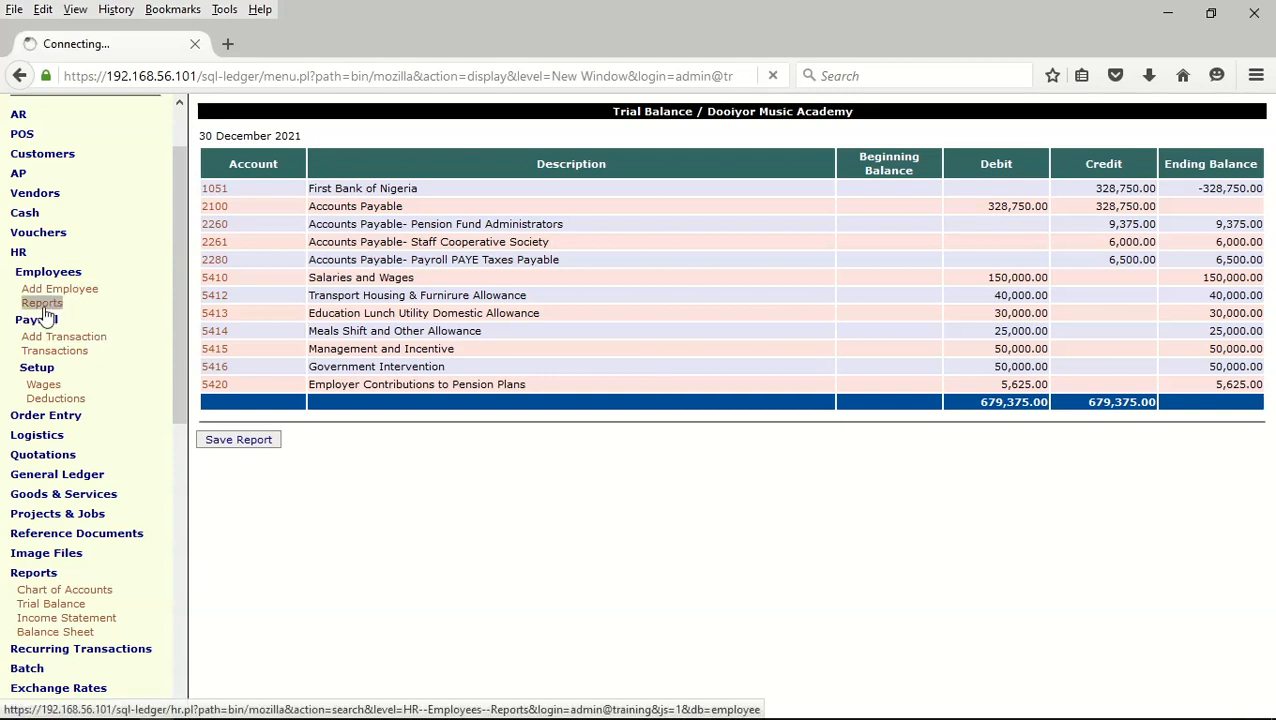
left_click(228, 460)
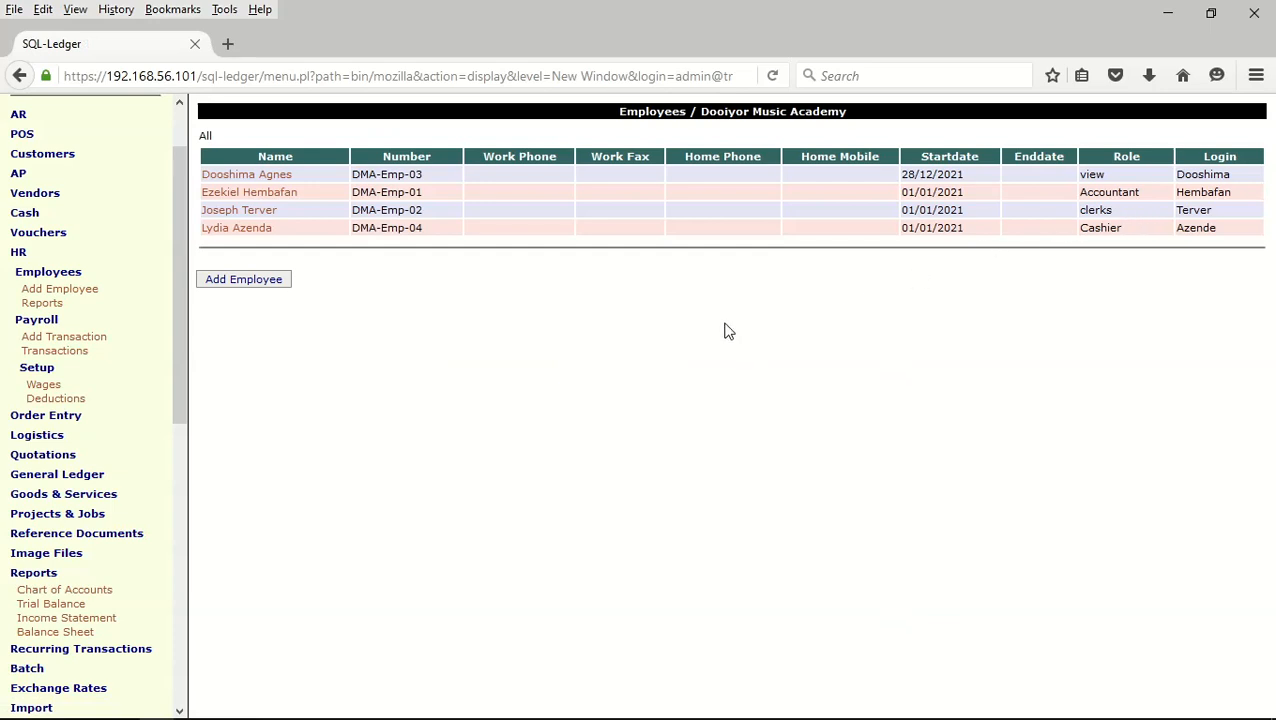
left_click(270, 214)
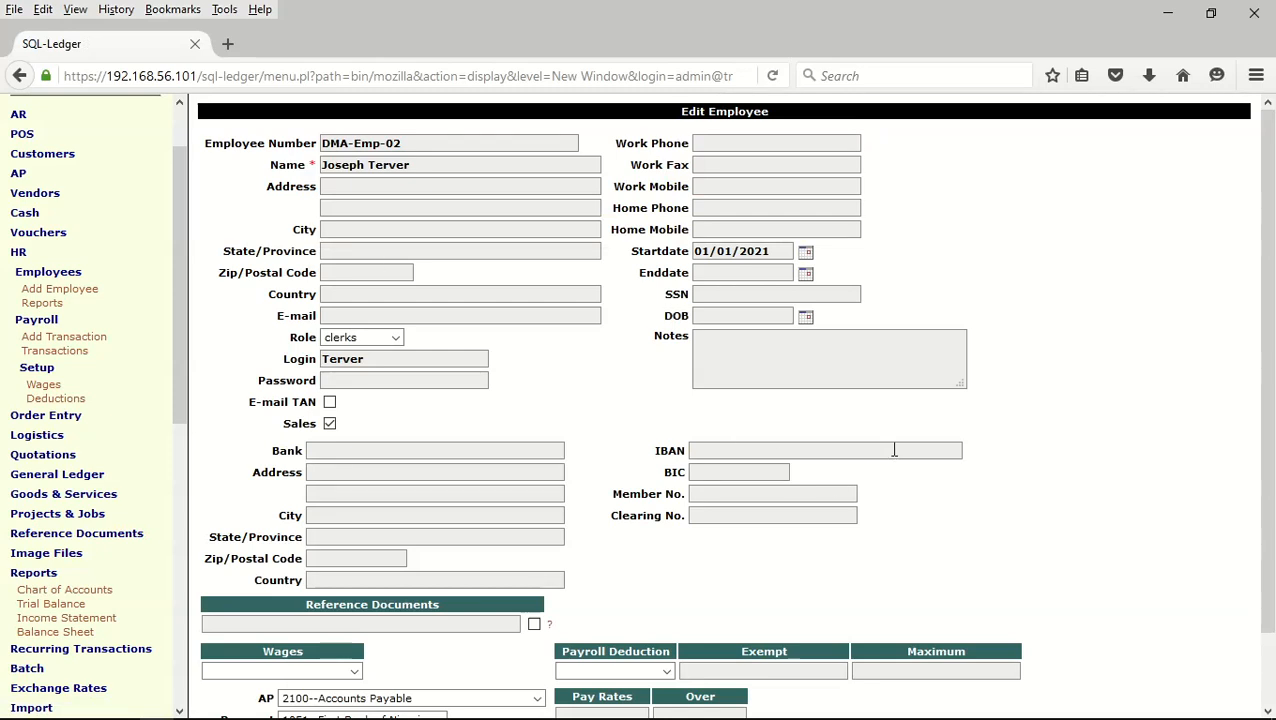
Assign the Basic Salary wage and the PAYEE payroll deduction to the employee, and update the record
scroll(884, 441, "down", 2)
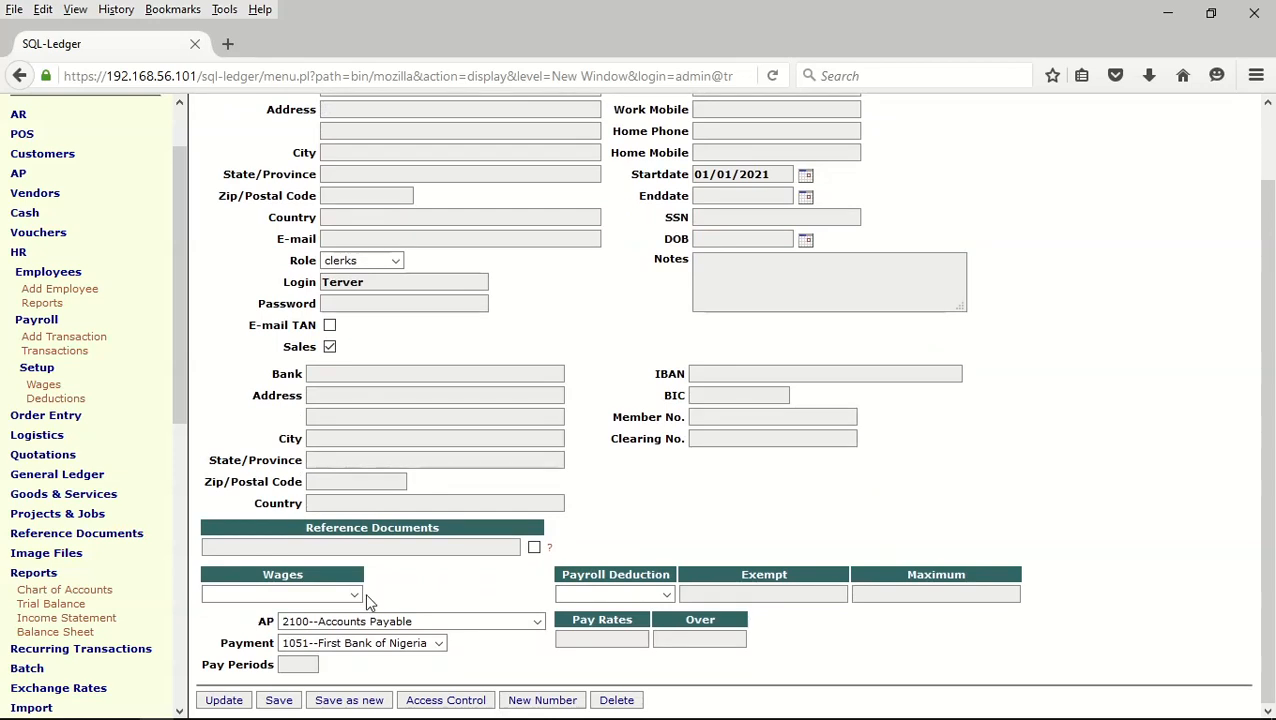
left_click(353, 595)
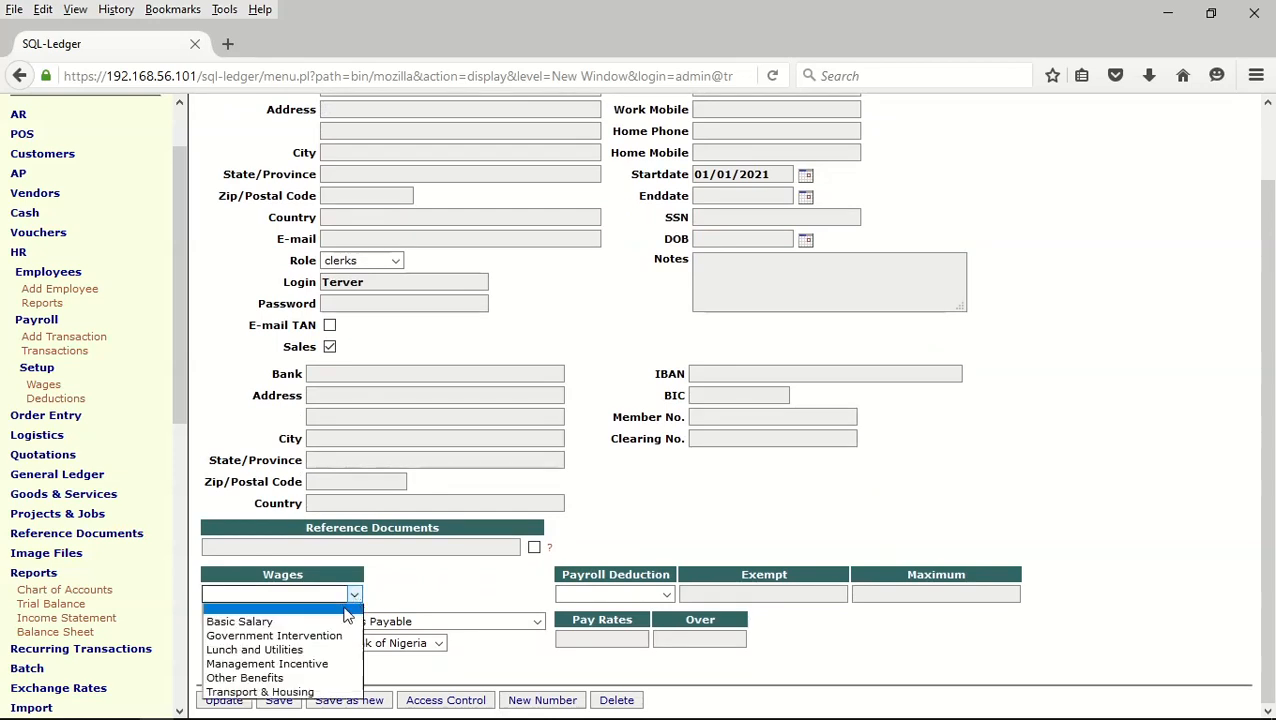
left_click(305, 623)
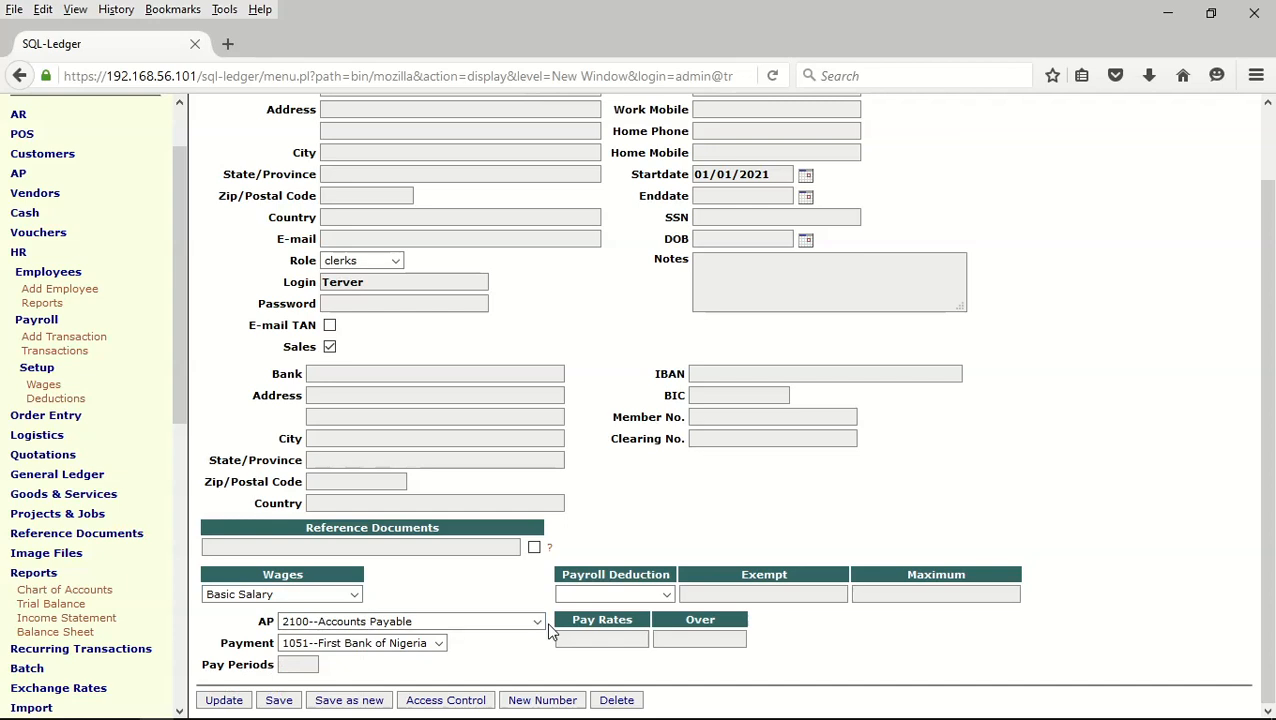
left_click(665, 594)
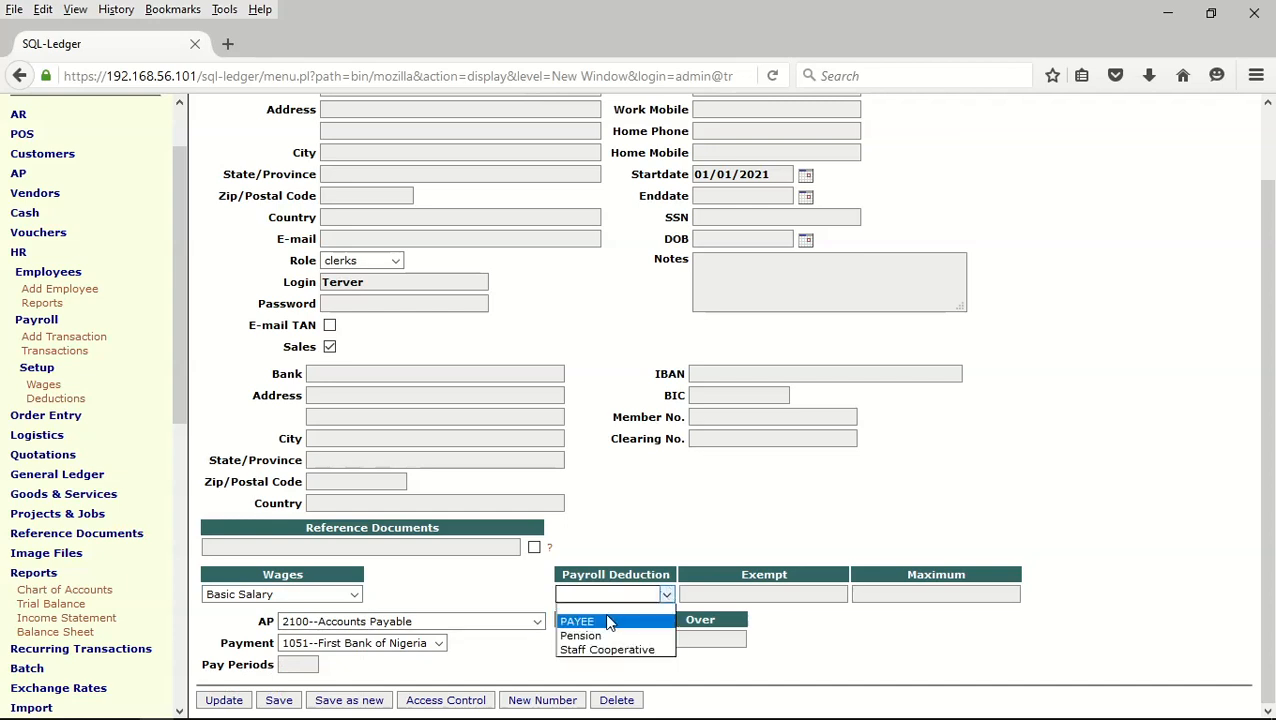
left_click(580, 617)
left_click(226, 702)
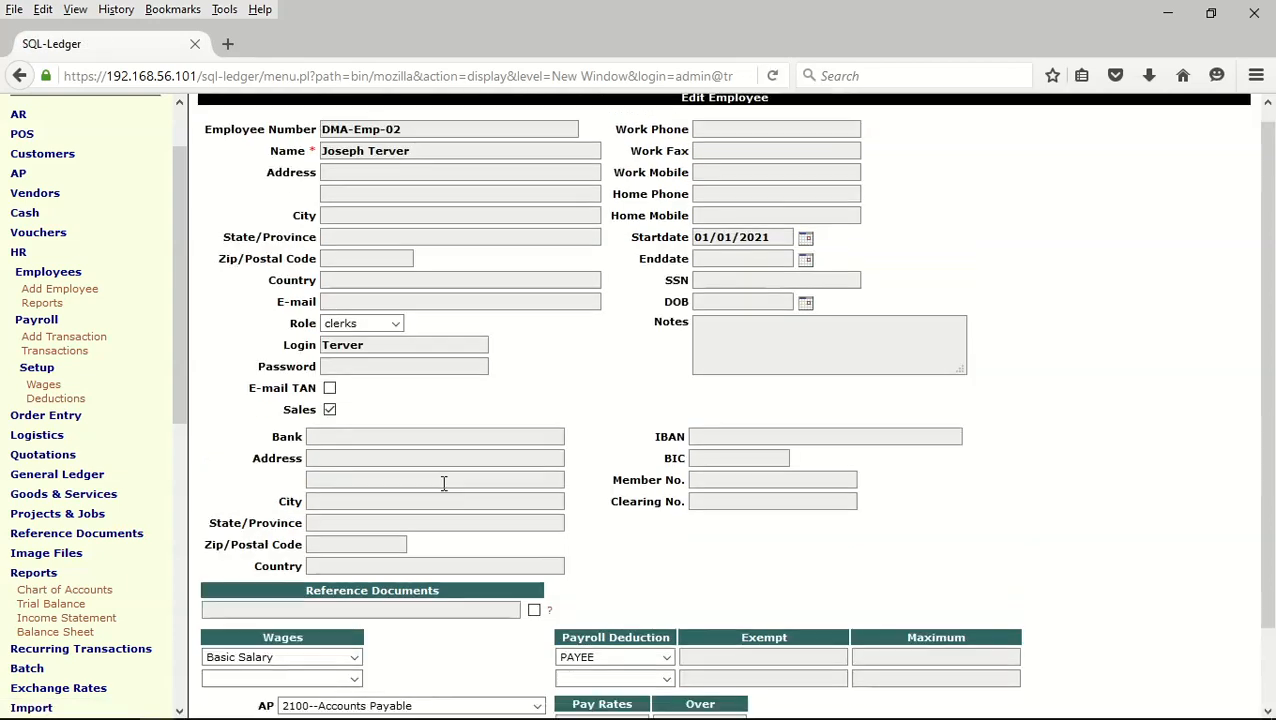
Add the Government Intervention wage and the Pension deduction to the employee, and update the record
left_click(352, 594)
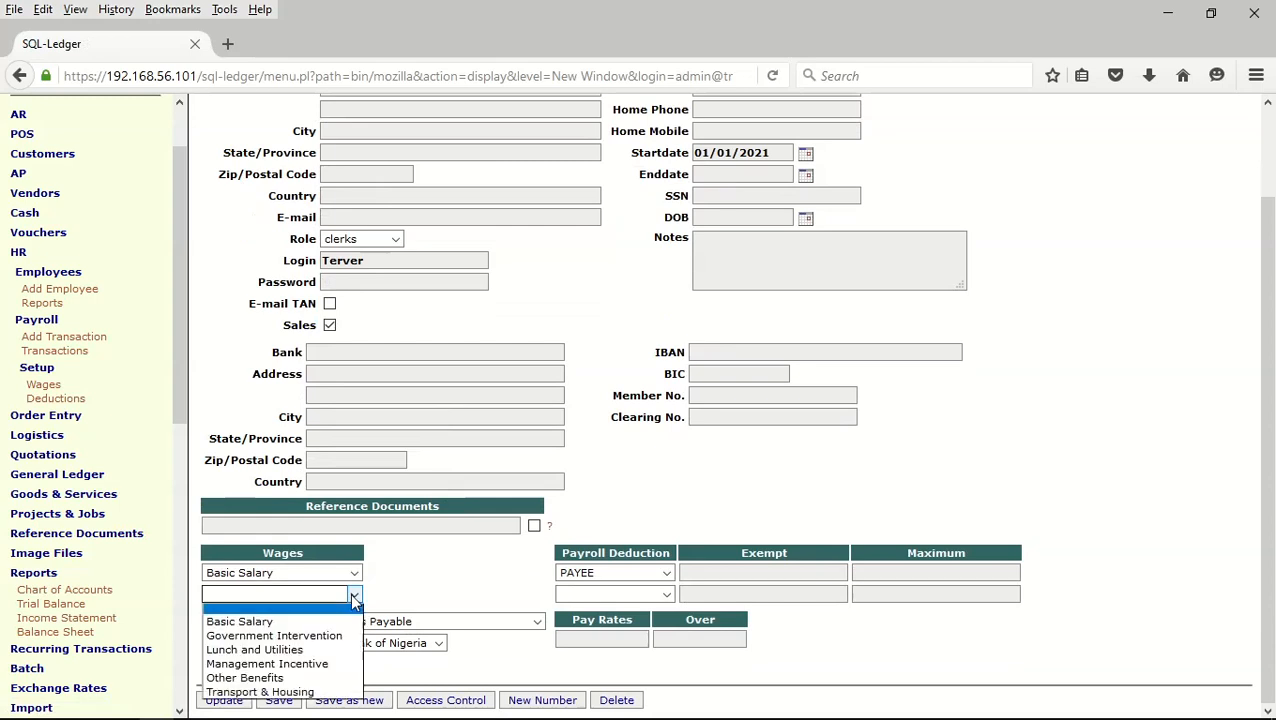
left_click(300, 631)
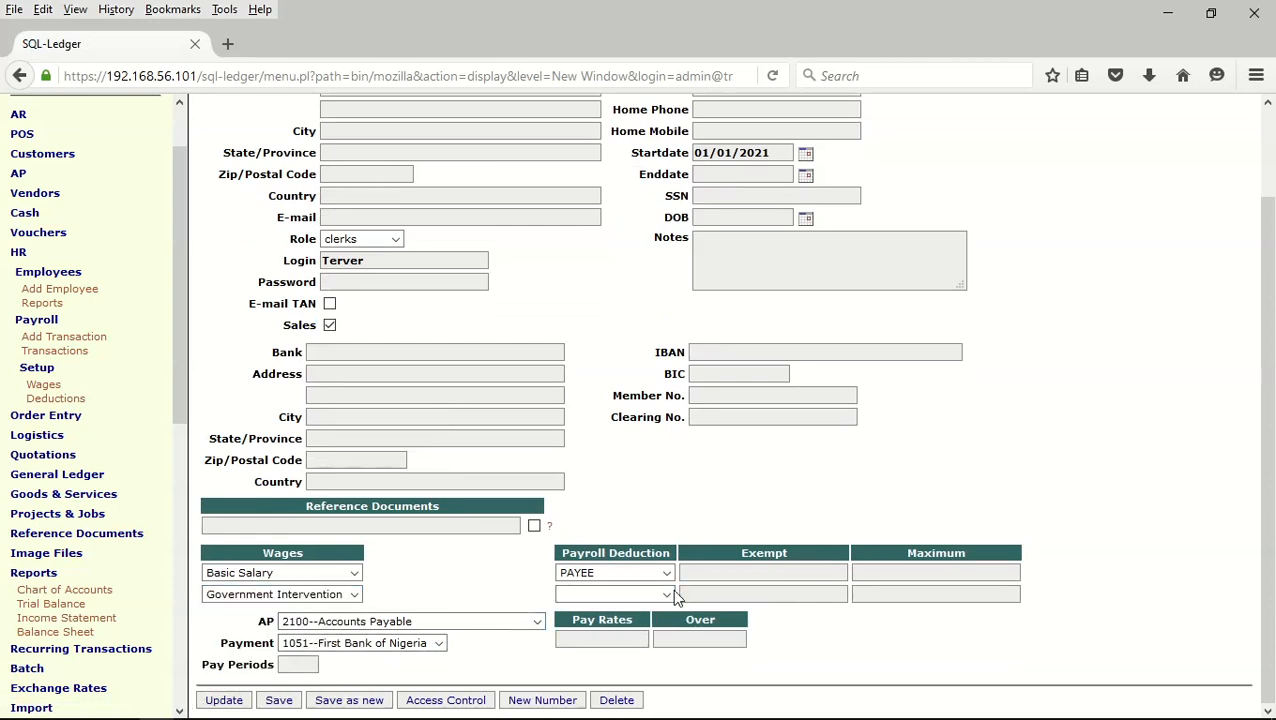
left_click(672, 594)
left_click(592, 635)
left_click(237, 701)
scroll(527, 447, "down", 3)
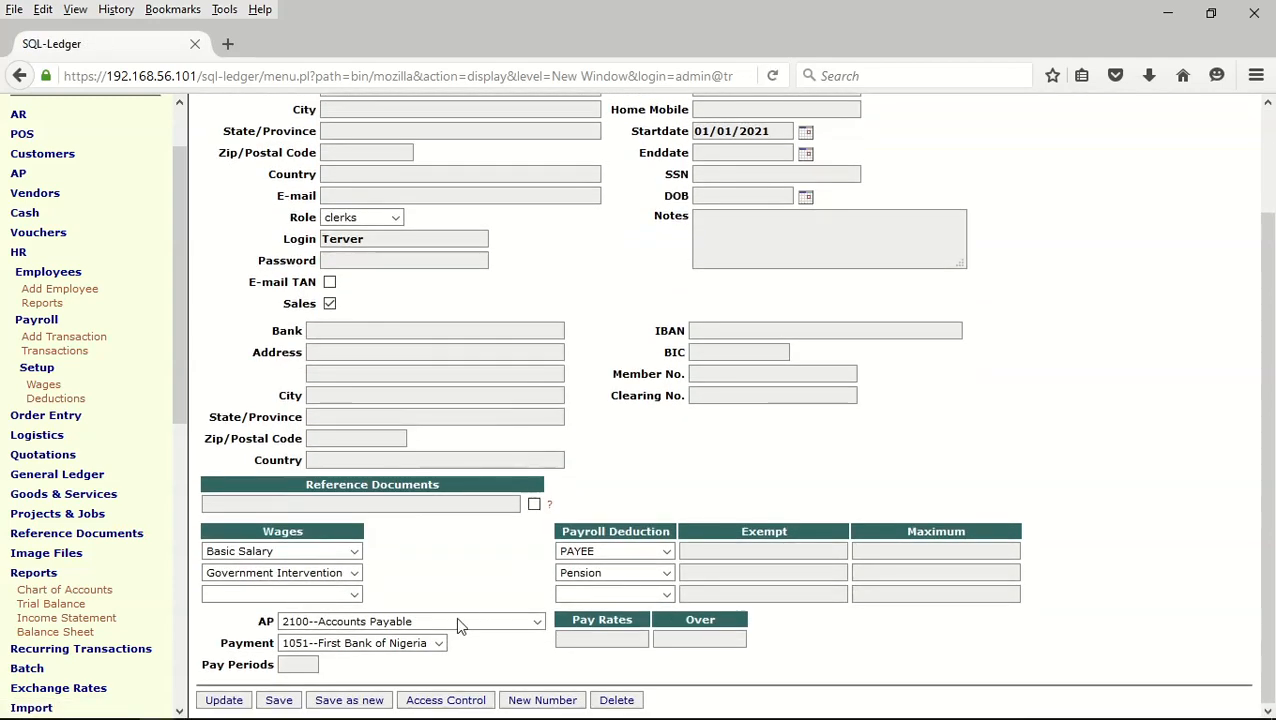
Add the Lunch and Utilities wage and the Staff Cooperative deduction to the employee, and update the record
left_click(354, 601)
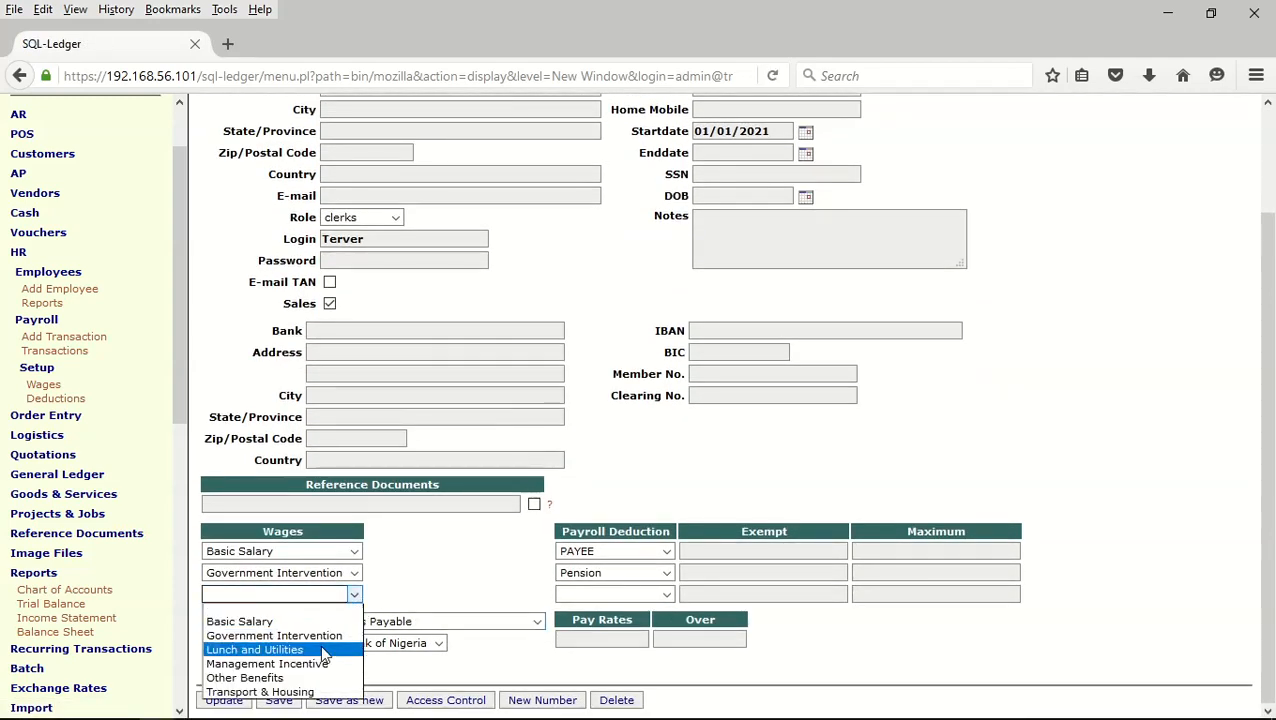
left_click(334, 647)
left_click(660, 594)
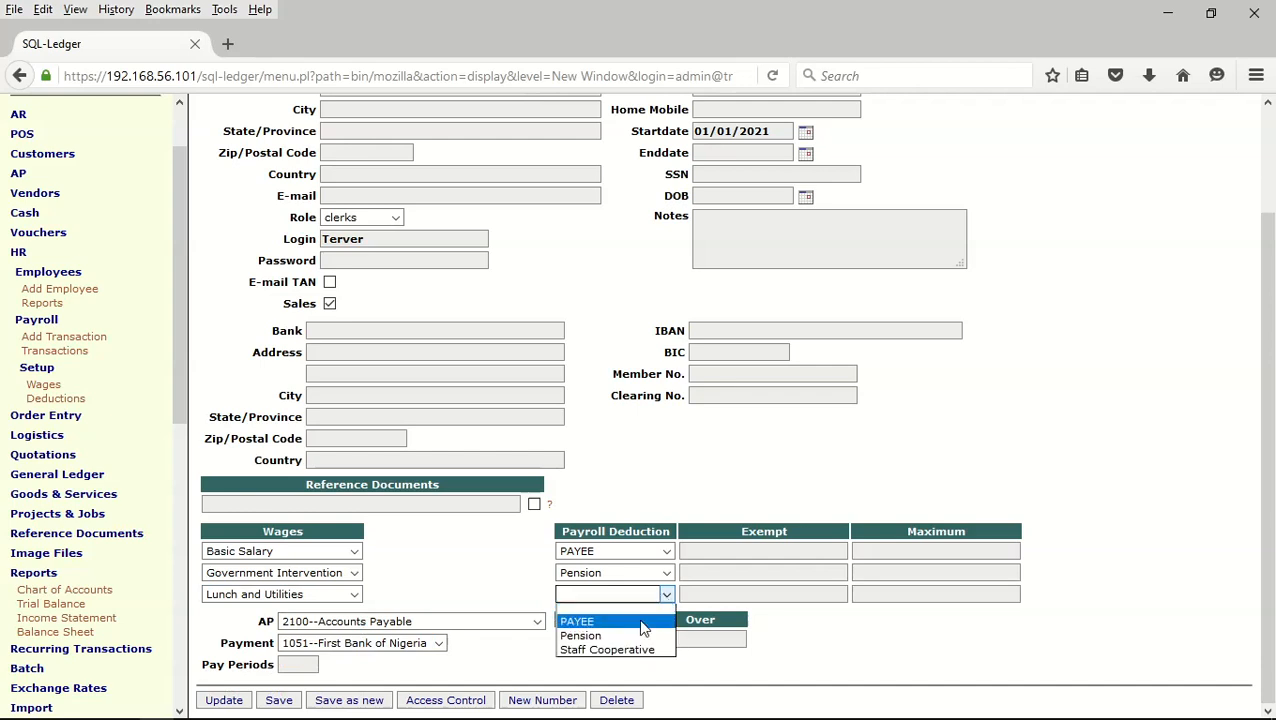
left_click(612, 649)
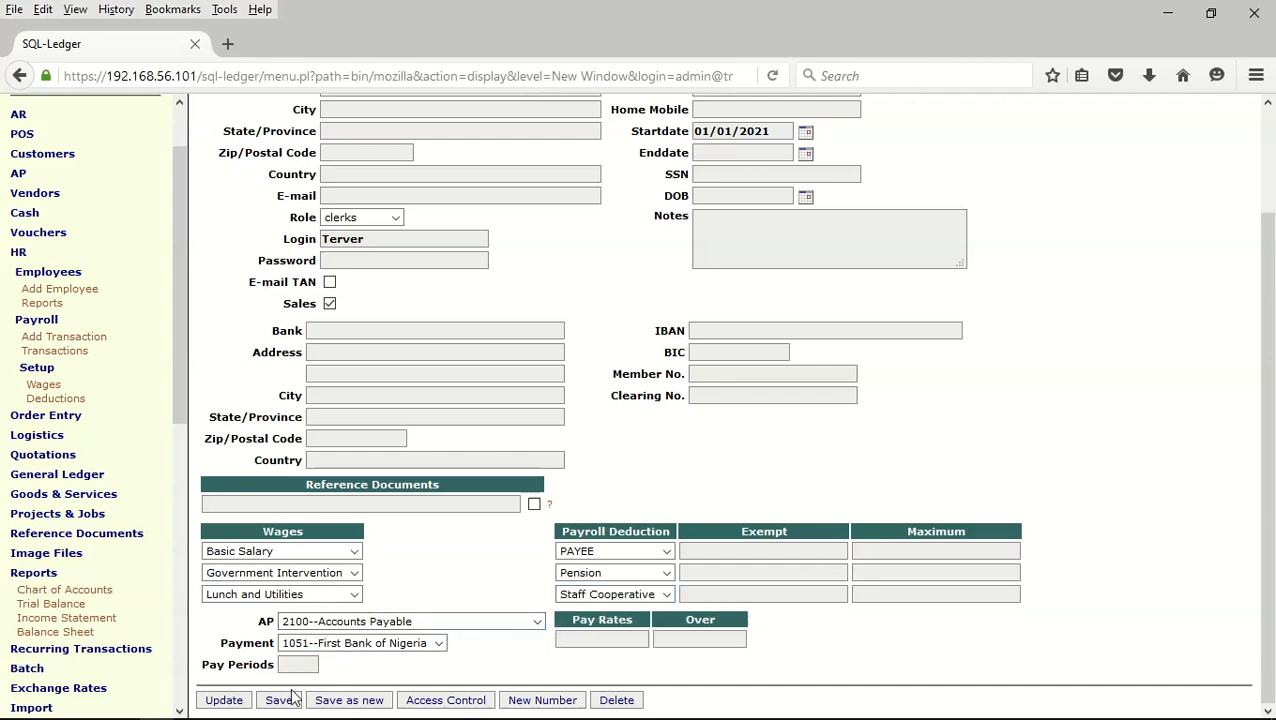
left_click(222, 700)
scroll(420, 480, "down", 3)
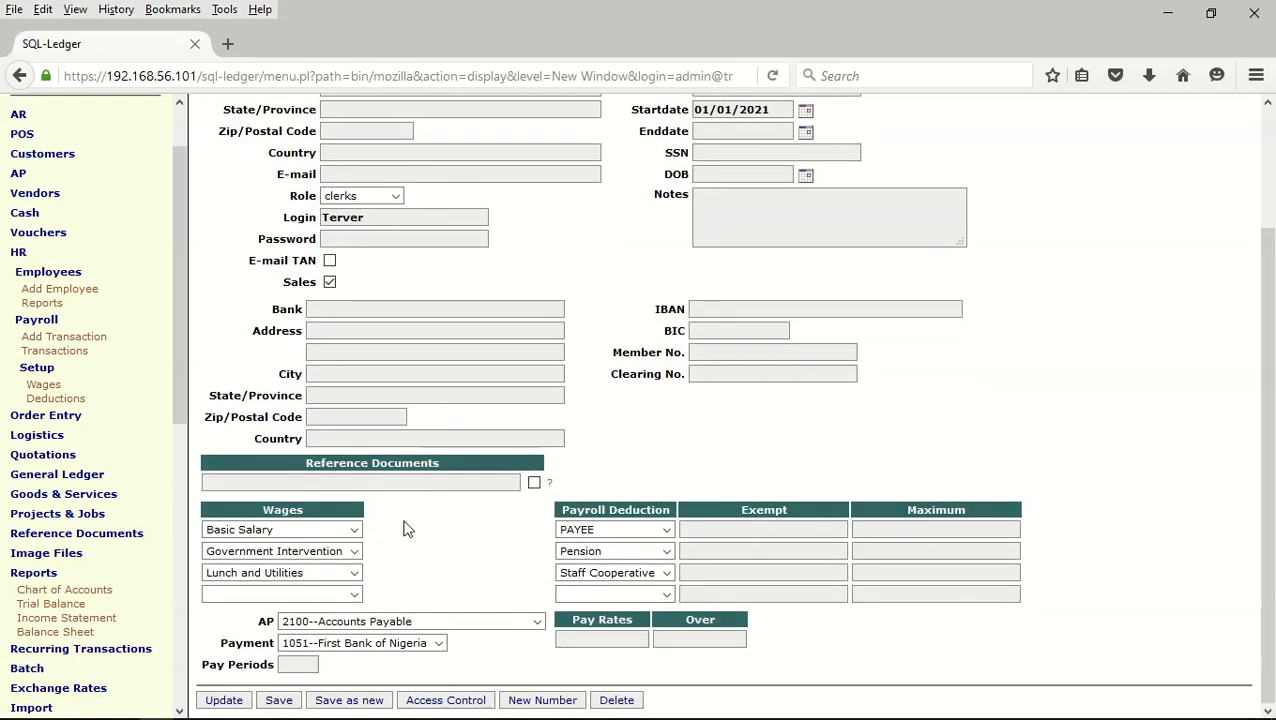
Add the Management Incentive and Other Benefits wages to the employee, updating the record after each one
left_click(354, 596)
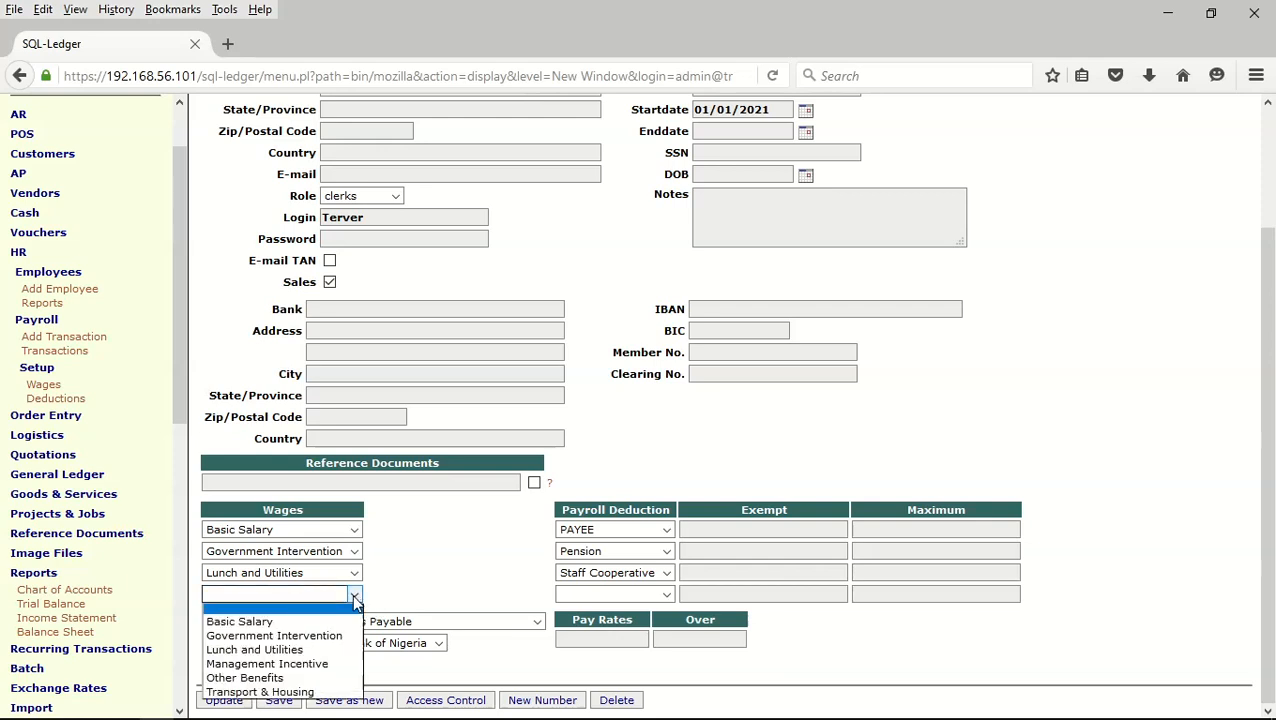
left_click(285, 664)
left_click(222, 700)
scroll(445, 510, "down", 3)
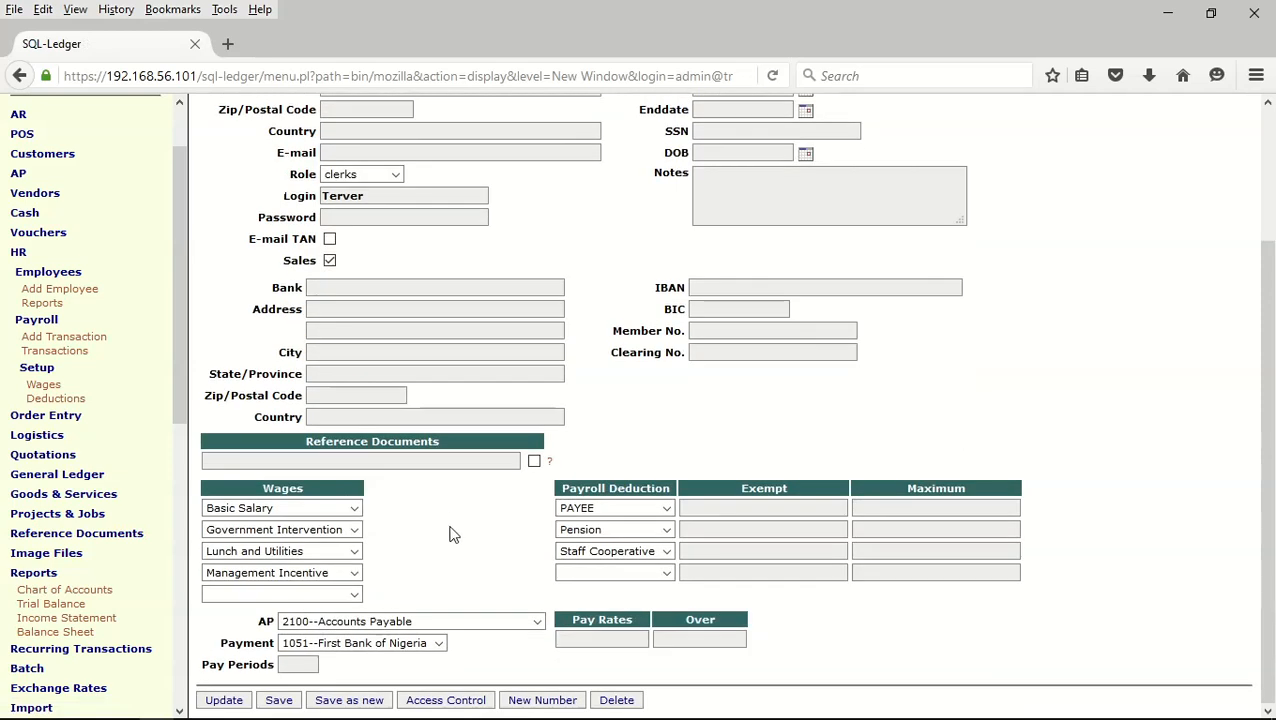
left_click(357, 596)
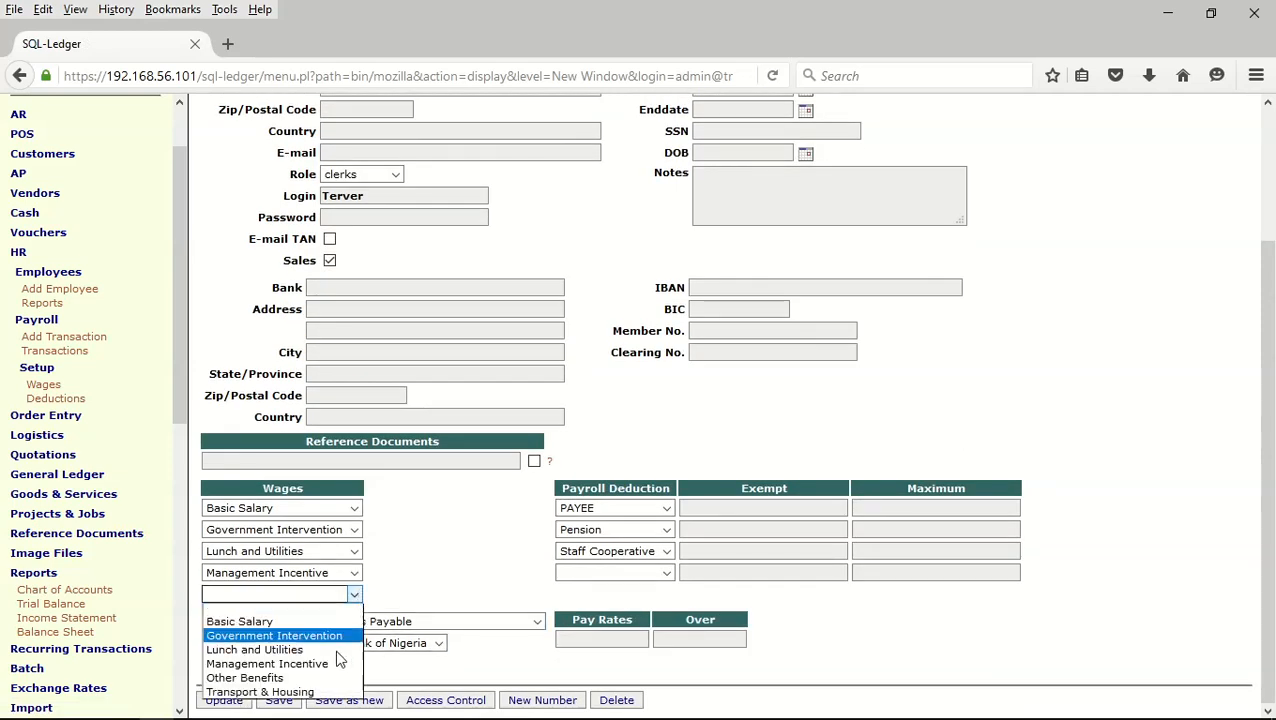
left_click(288, 679)
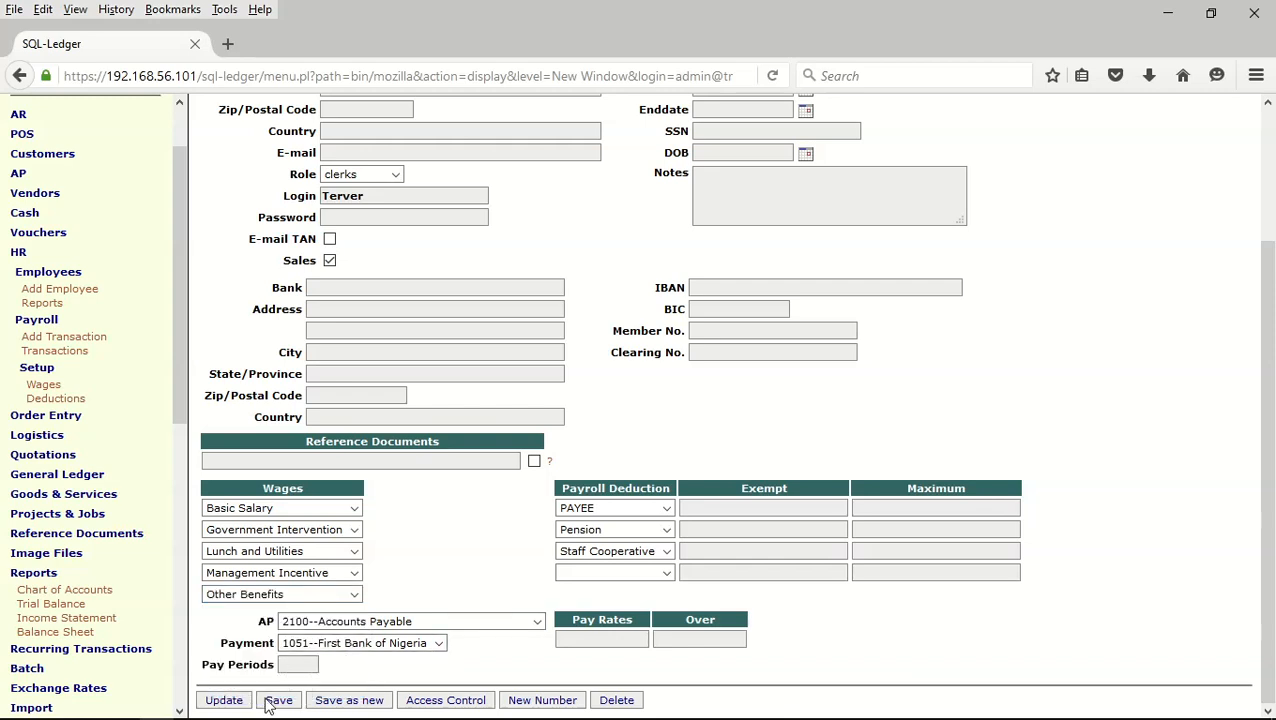
left_click(224, 700)
scroll(455, 519, "down", 3)
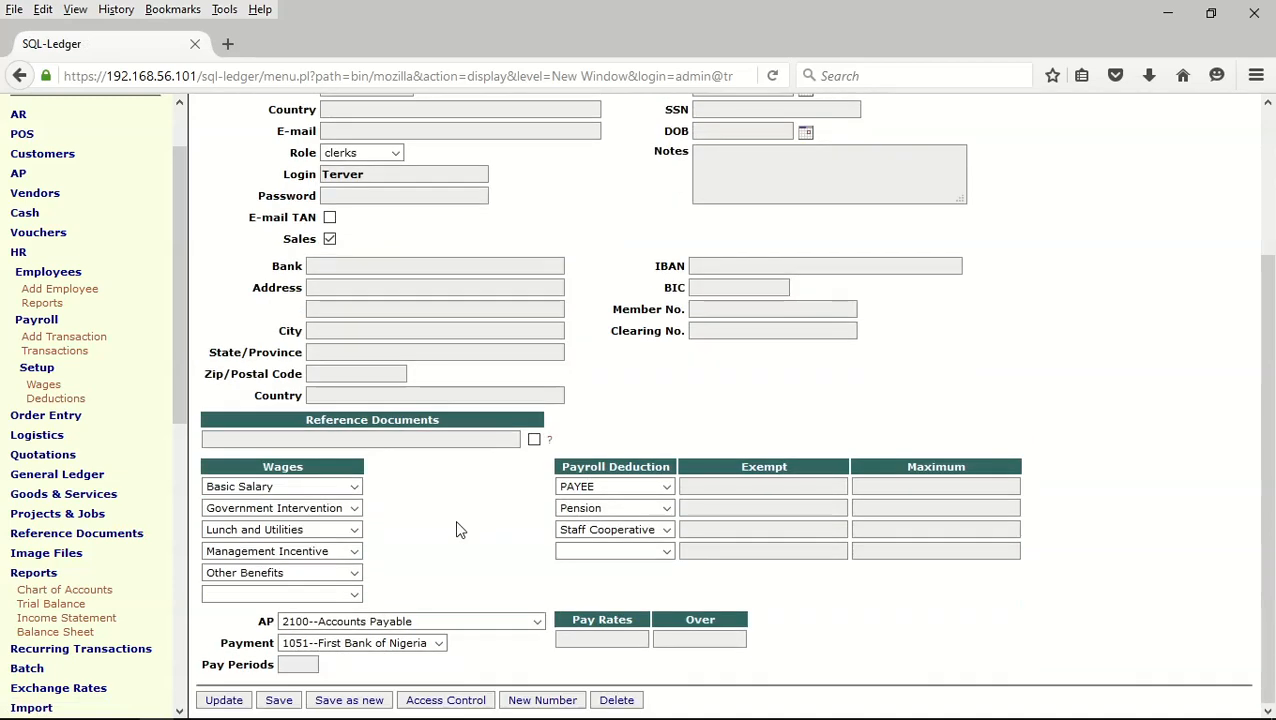
Add the Transport & Housing wage to the employee and update the record
left_click(355, 598)
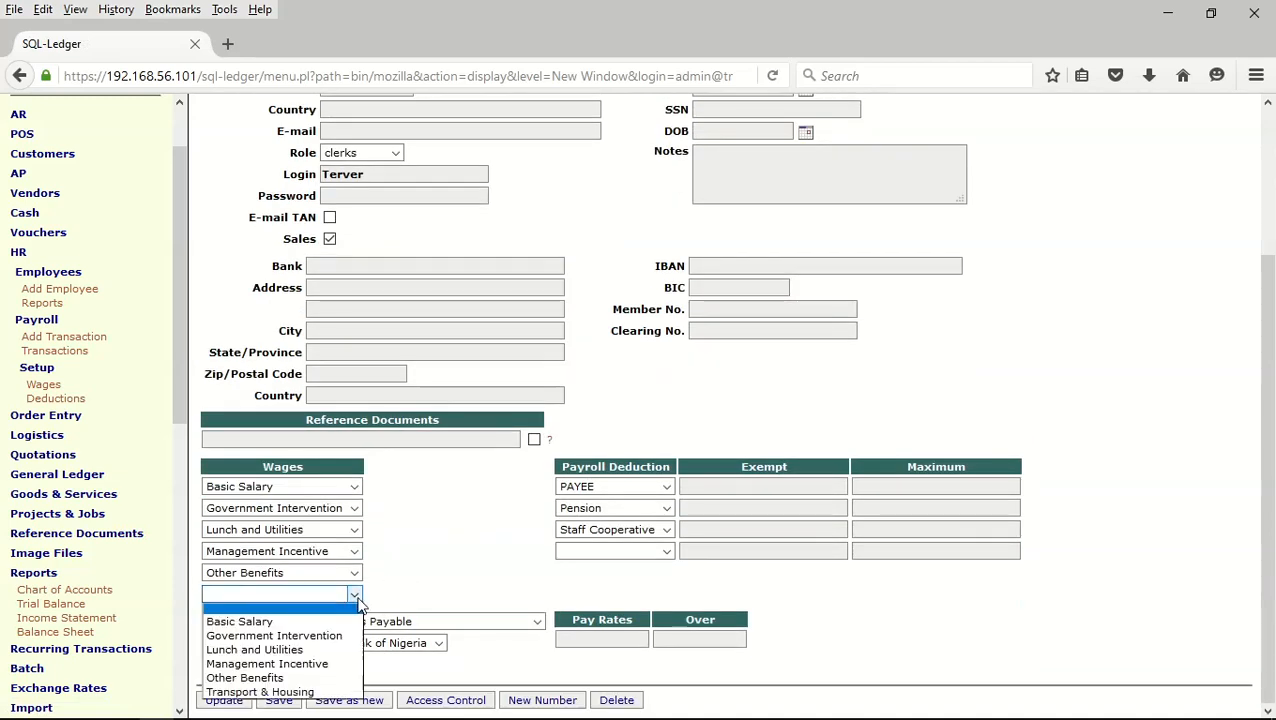
left_click(262, 692)
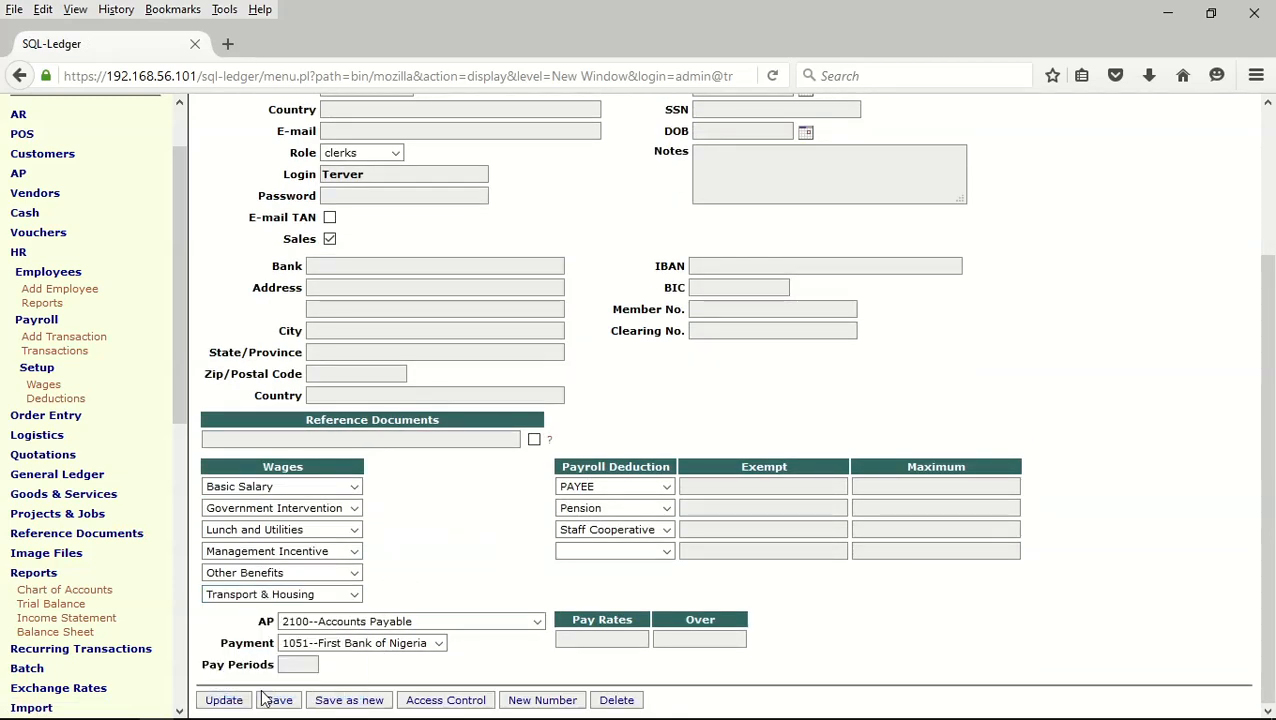
left_click(218, 700)
scroll(968, 452, "down", 3)
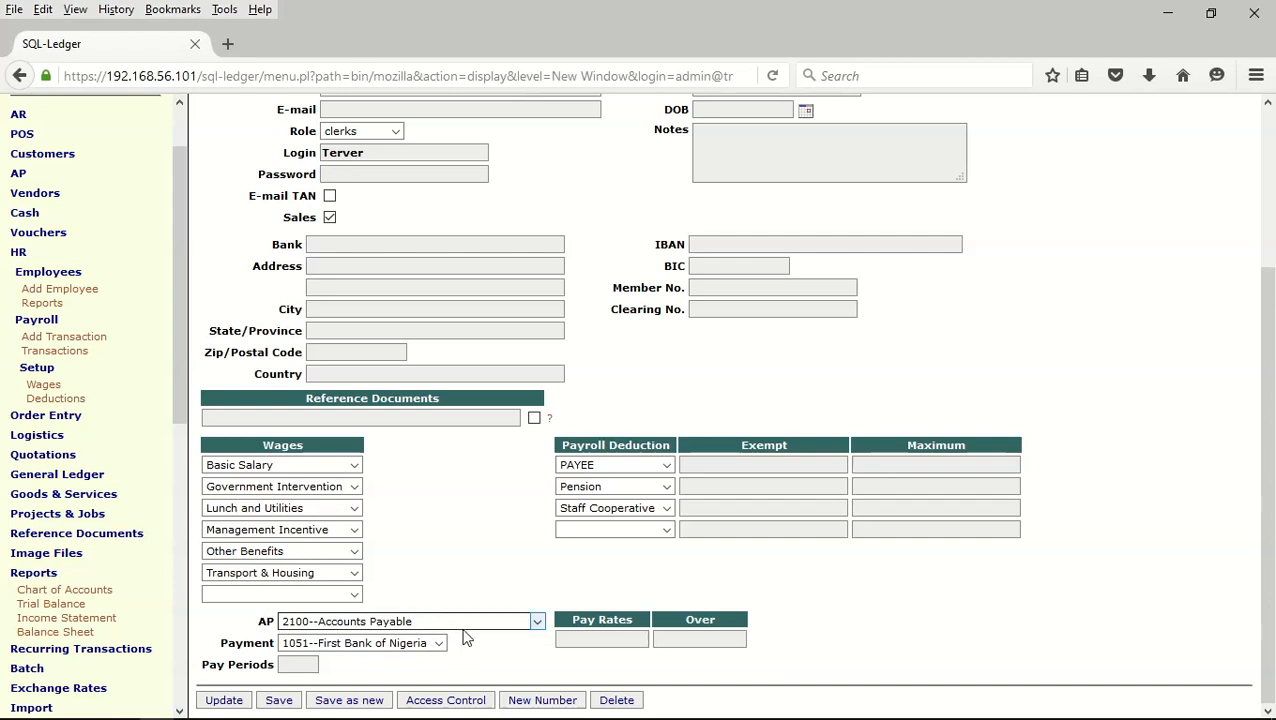
Set the employee's AP account to 2190--Accounts Payable -Salaries and Wages and the pay periods to 1, and save the record
left_click(537, 623)
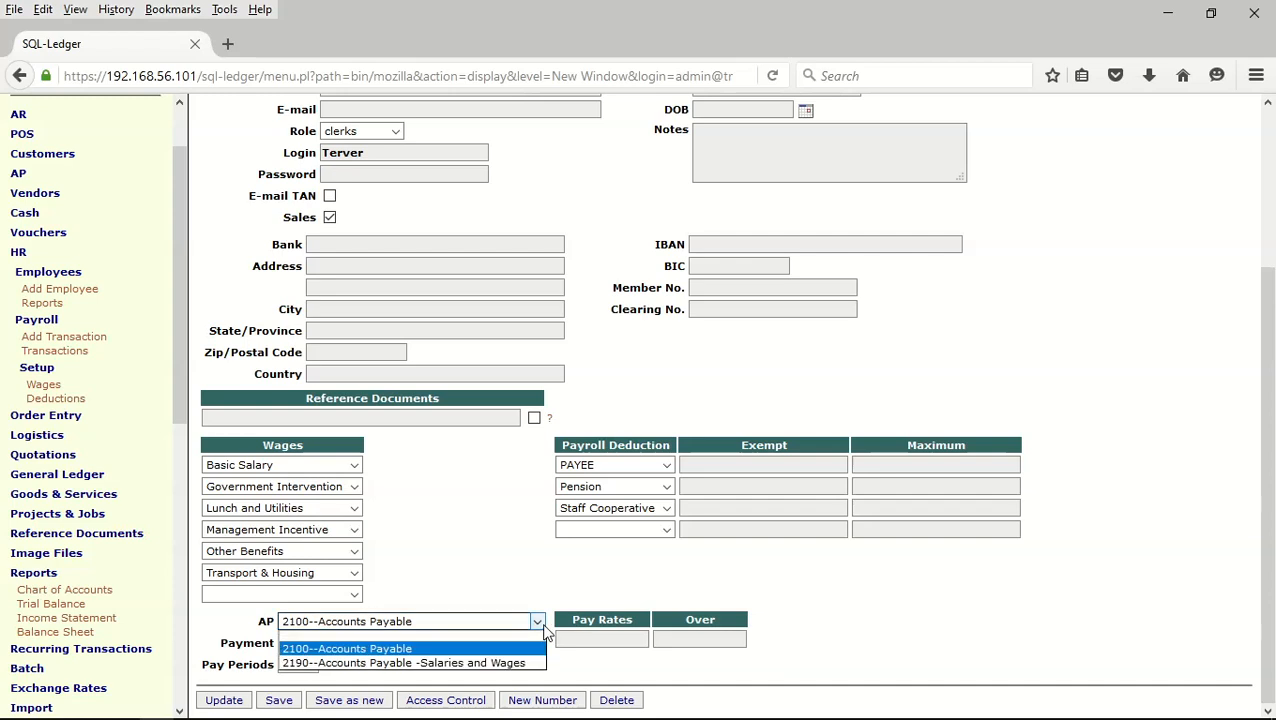
left_click(493, 664)
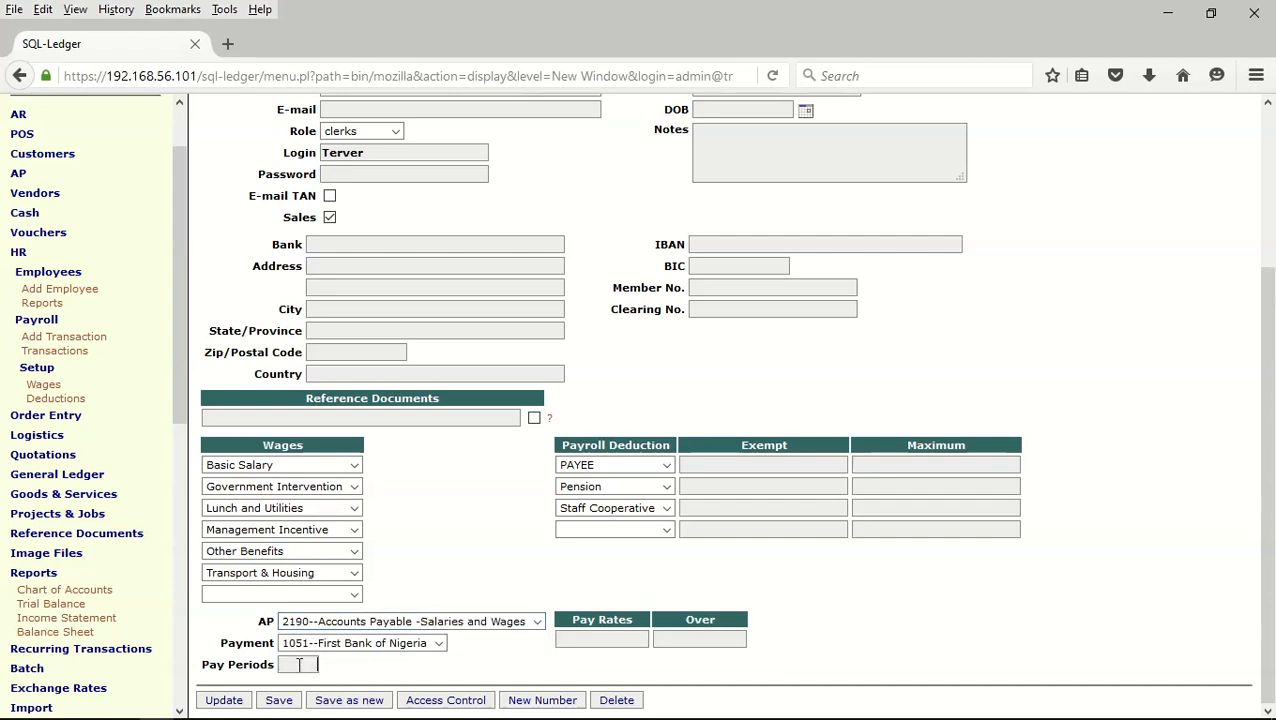
type("1")
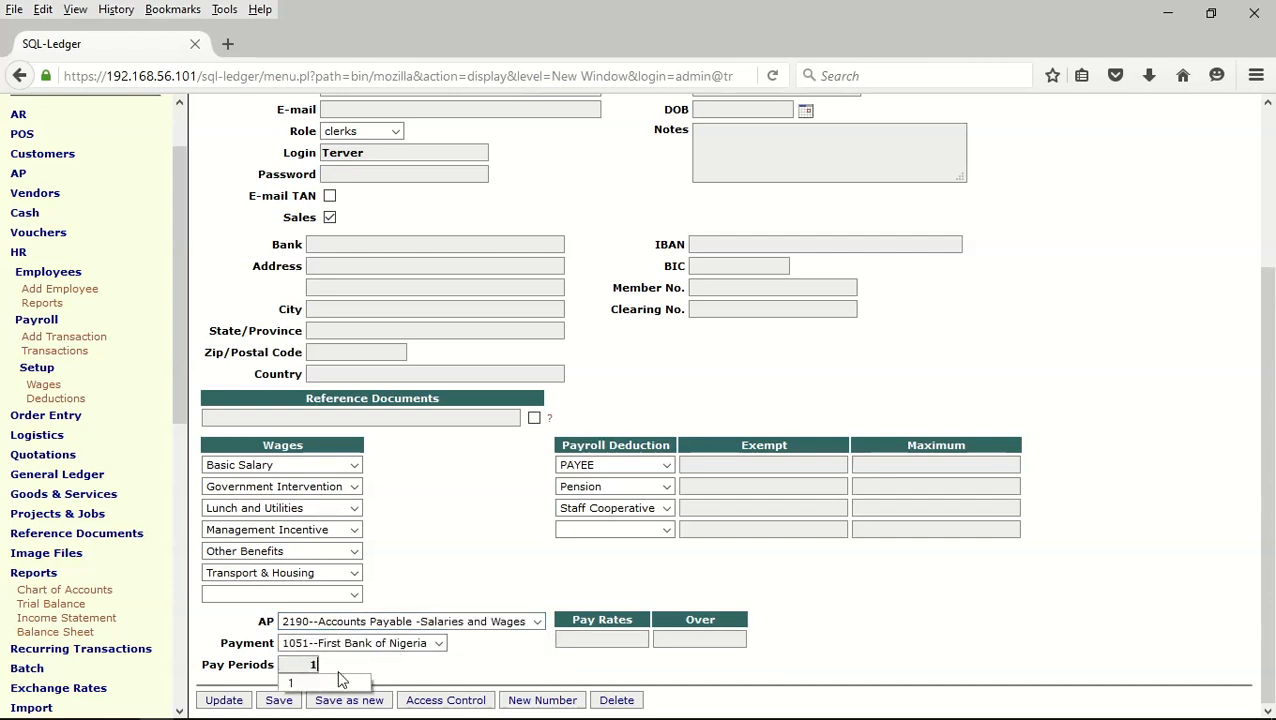
key("Tab")
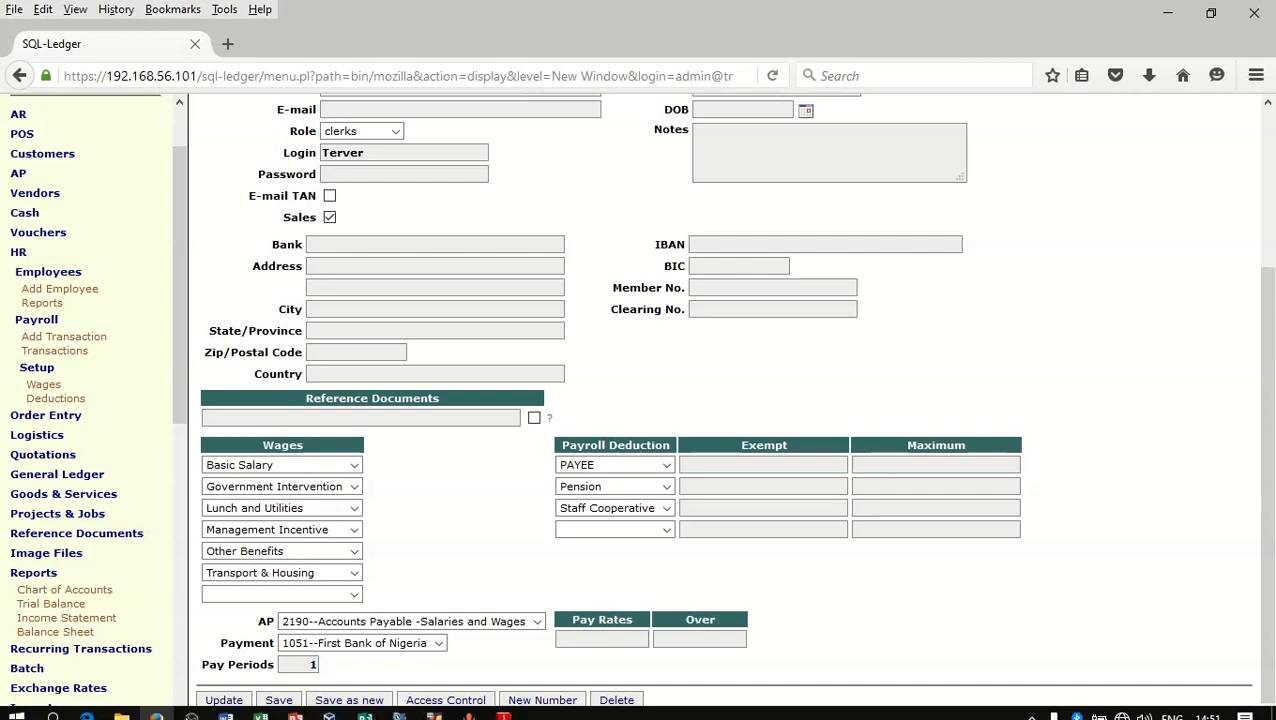
left_click(276, 702)
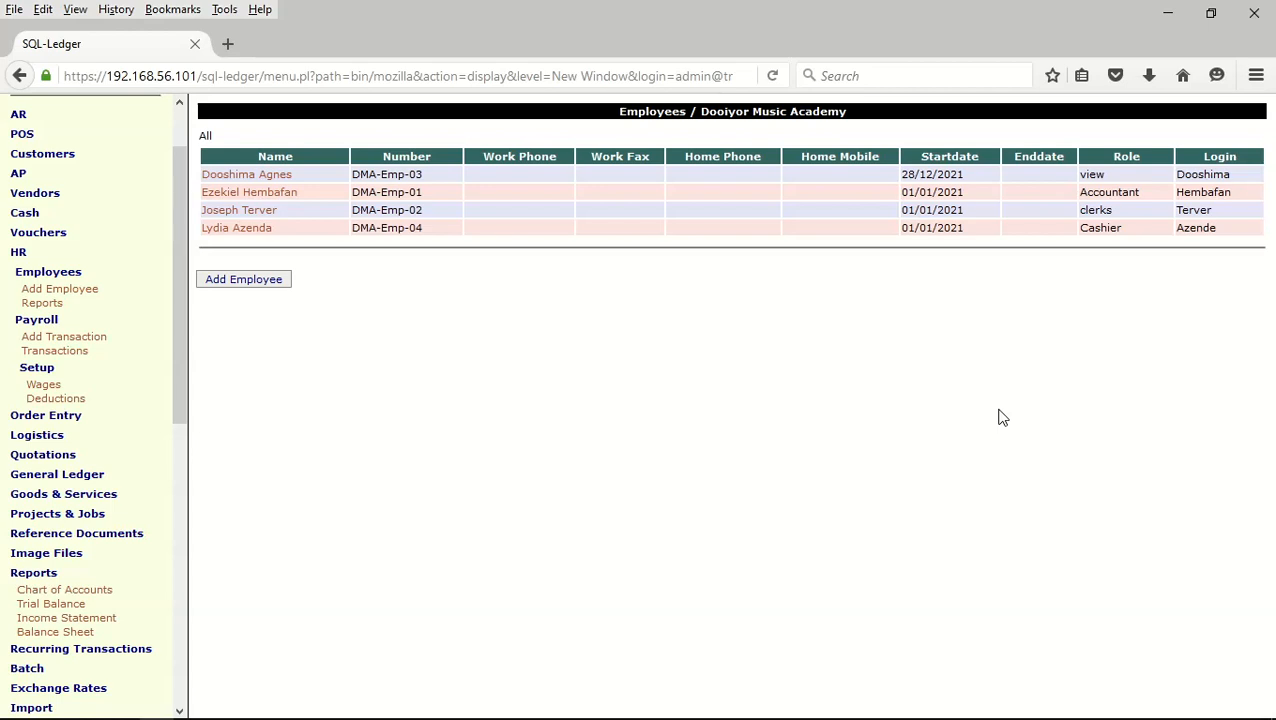
Start a new payroll transaction and select the employee with the clerks role
left_click(60, 338)
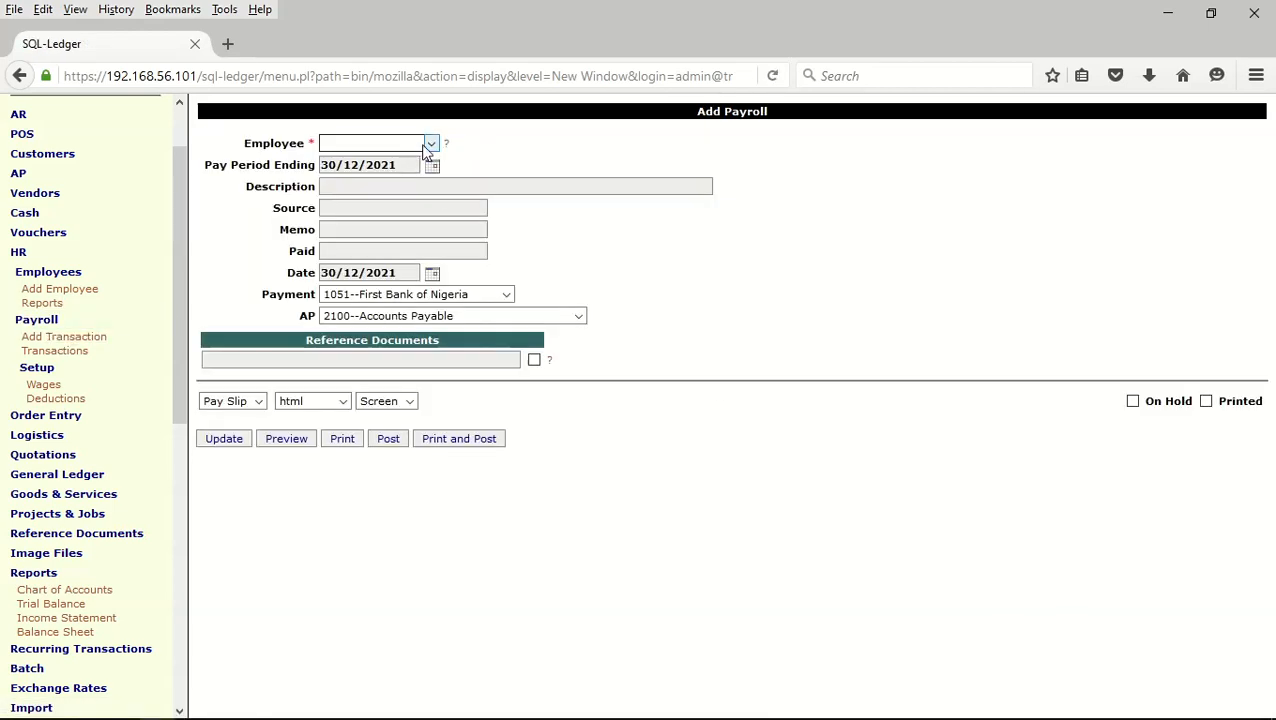
left_click(425, 146)
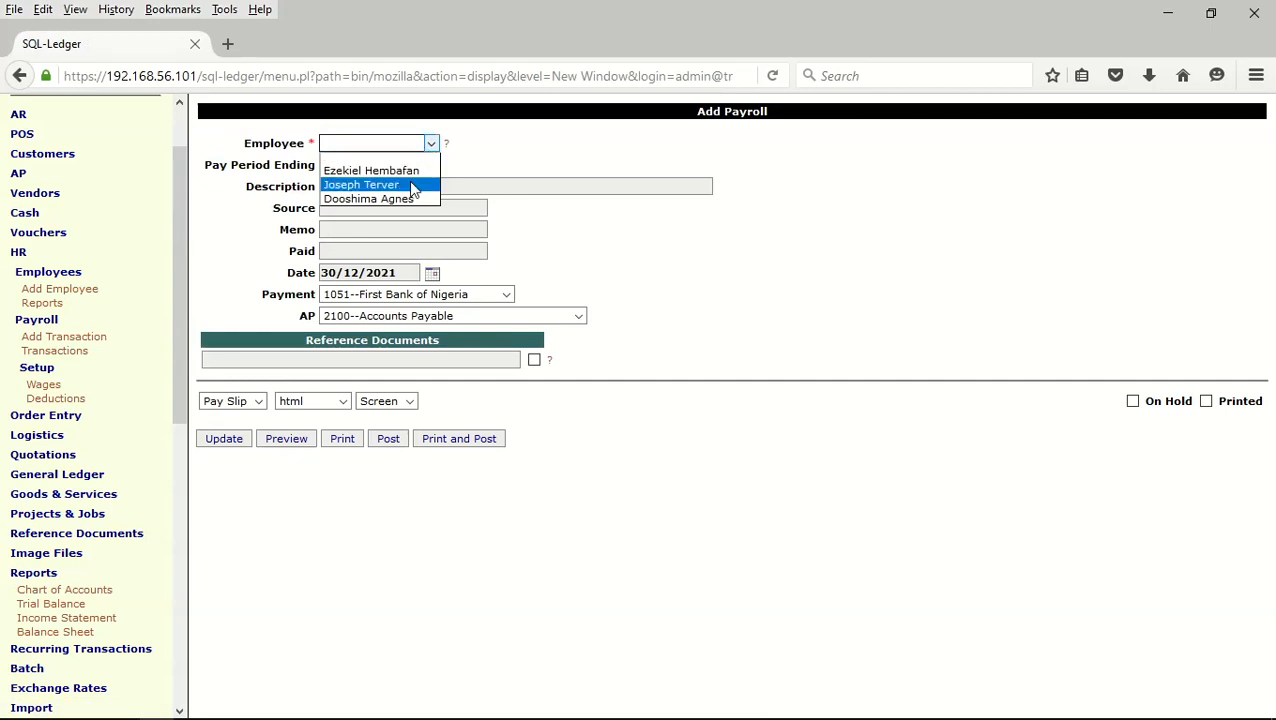
left_click(412, 184)
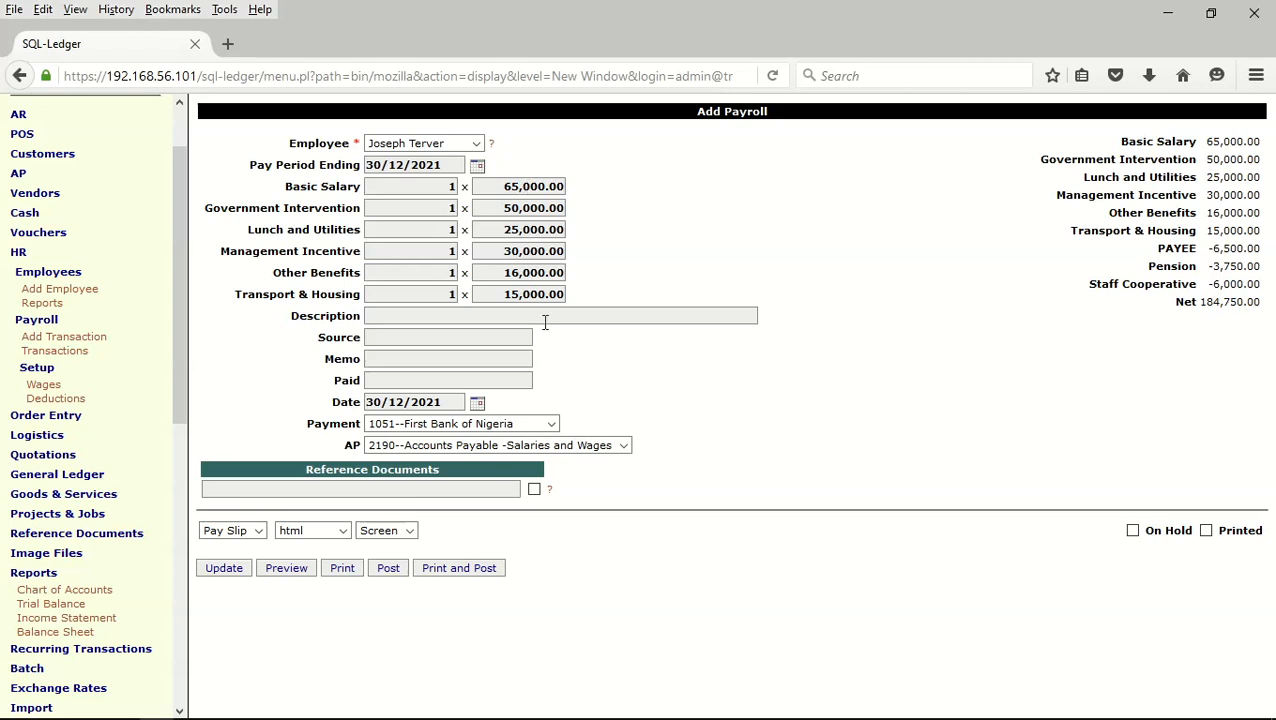
Set the employee's Basic Salary to 100,000 and Government Intervention to 30,000 in the payroll transaction
double_click(513, 185)
type("1")
type("00")
type("3")
Set Lunch and Utilities to 20,000, Management Incentive to 15,000 and Transport & Housing to 10,000, and update the payroll
double_click(513, 229)
type("2")
double_click(512, 251)
type("15")
double_click(511, 297)
type("1")
left_click(225, 574)
Fill in the payroll description as December Salary 2021, the source as Bank Transfer and the memo as December Salary
left_click(396, 317)
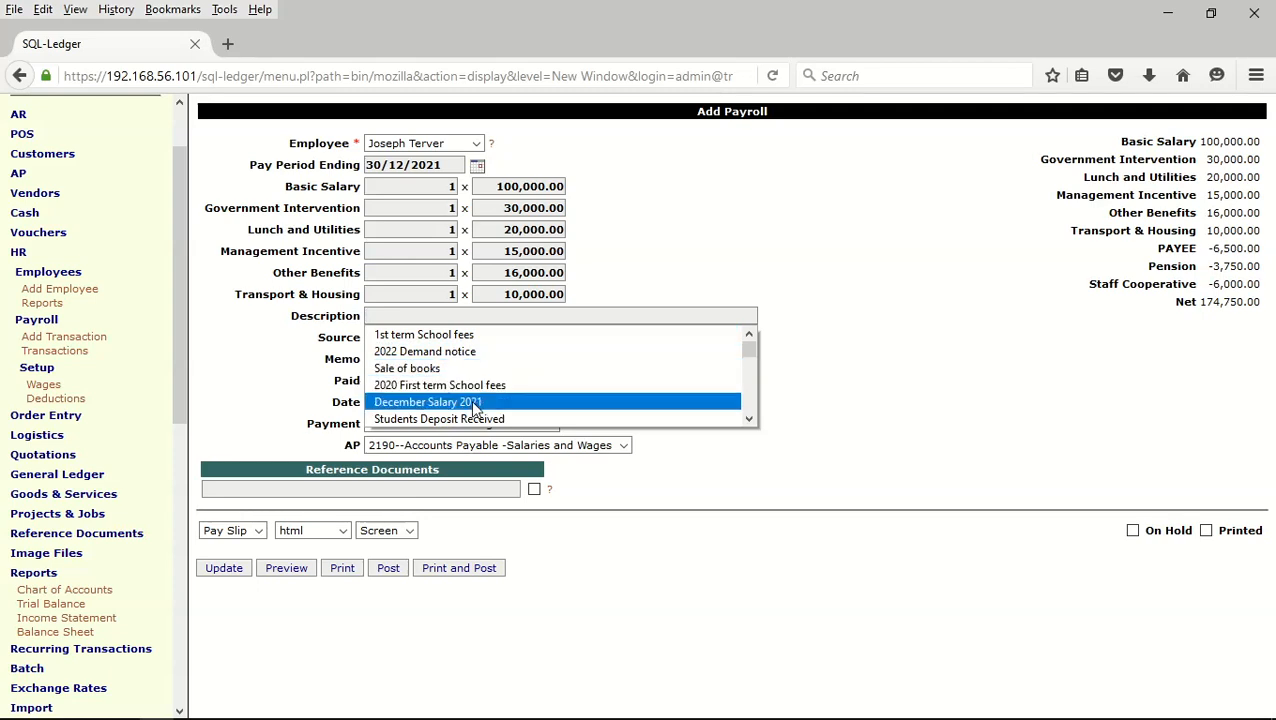
type("de")
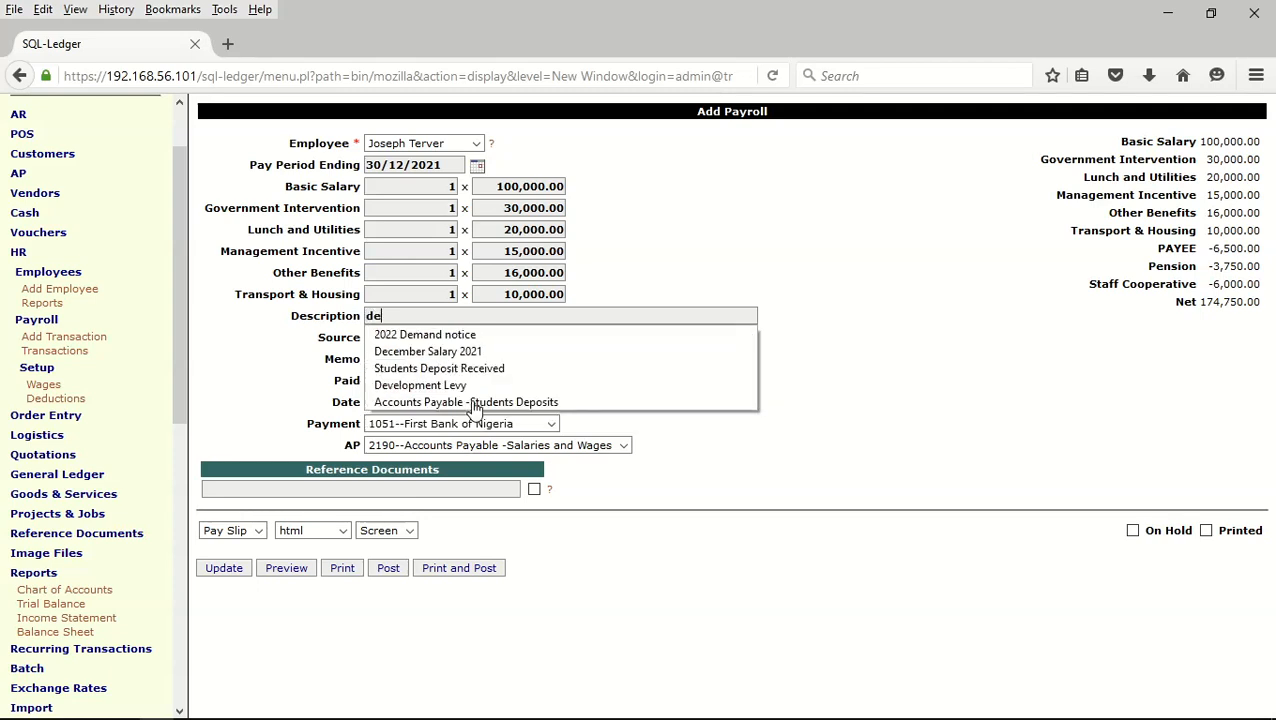
left_click(455, 358)
left_click(405, 338)
left_click(410, 358)
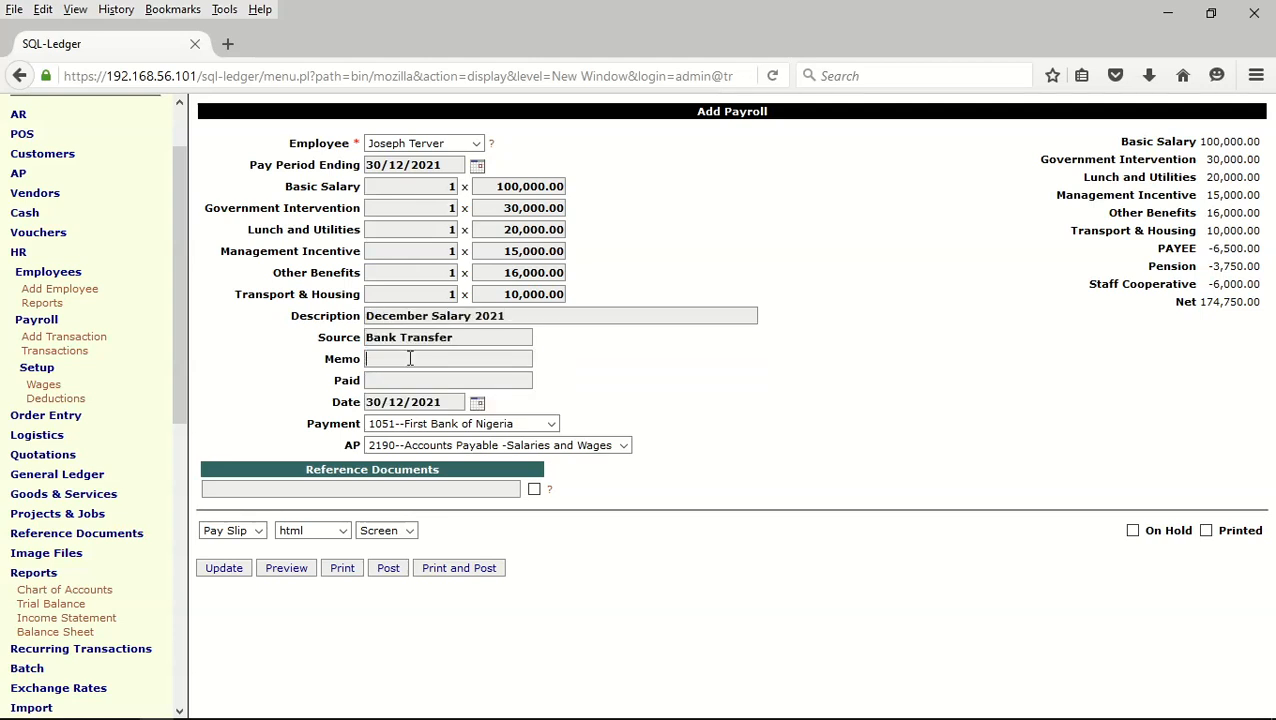
left_click(410, 358)
left_click(447, 391)
Copy the employee's net pay of 174,750.00 into the Paid amount and update the payroll
left_click(485, 381)
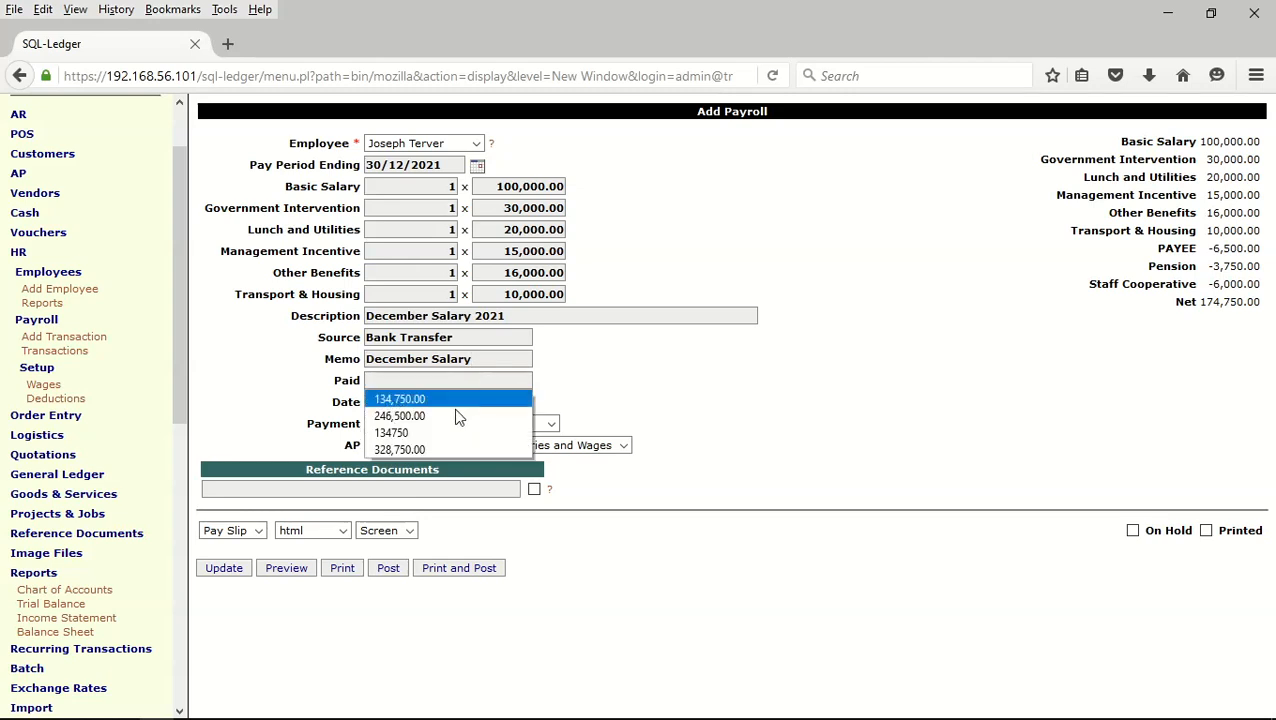
left_click(955, 389)
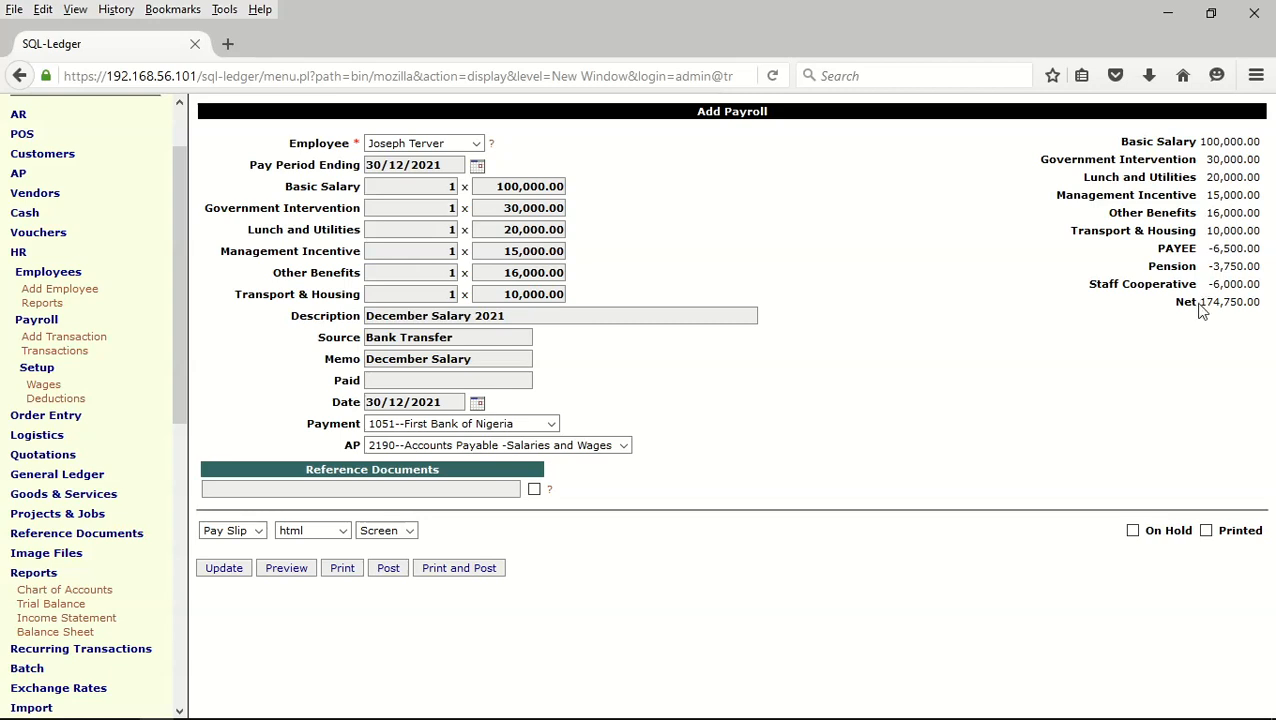
left_click_drag(1201, 302, 1268, 310)
key("ctrl+c")
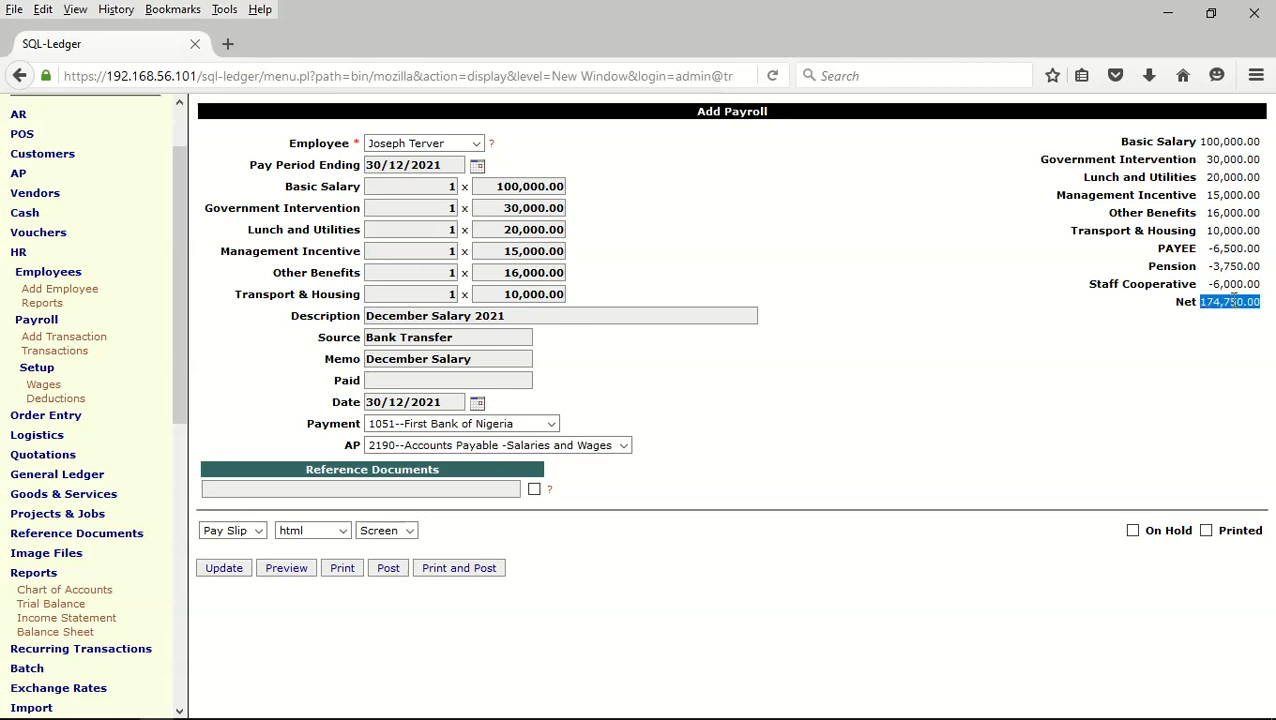
right_click(1268, 310)
left_click(1095, 313)
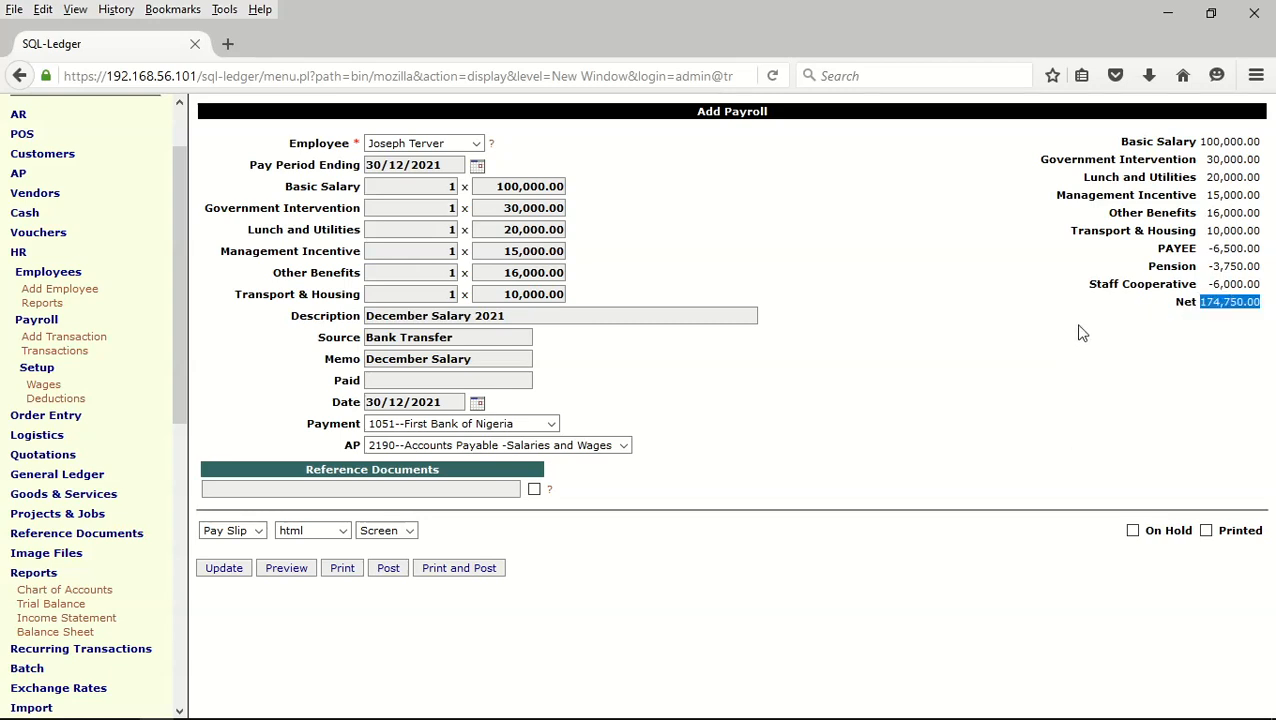
left_click(450, 378)
key("ctrl+v")
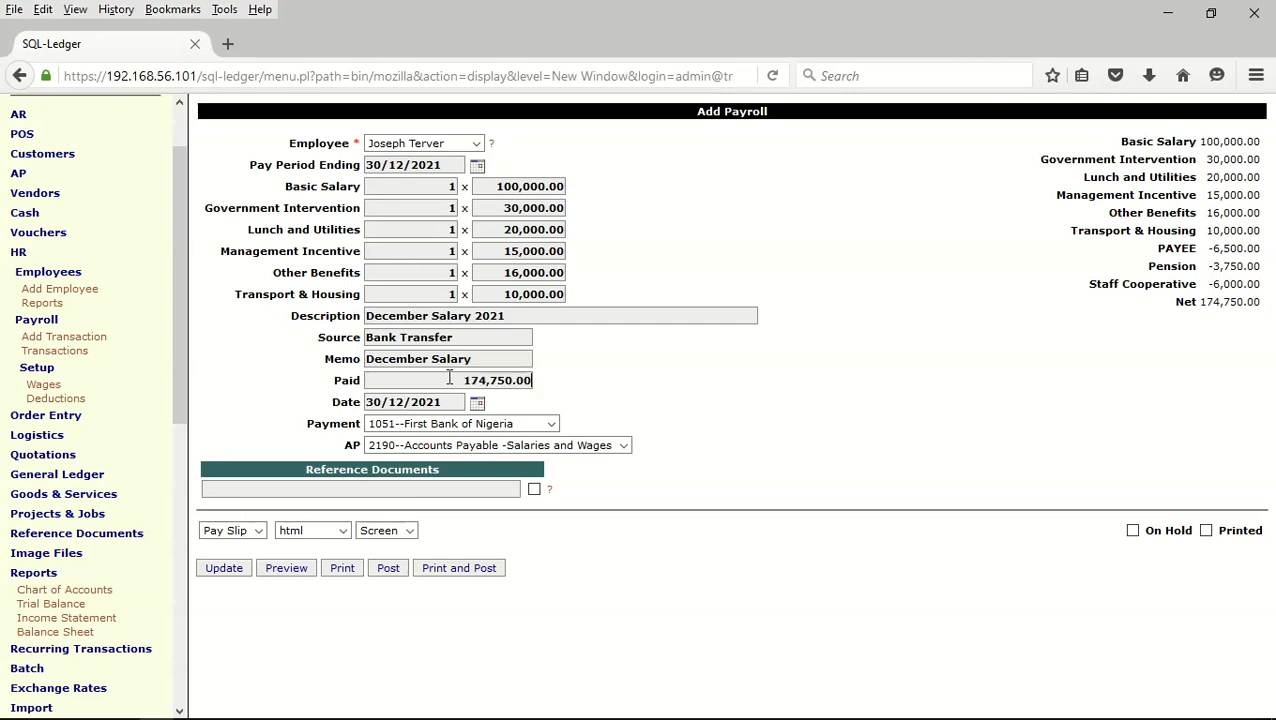
left_click(229, 567)
Print the employee's pay slip to the screen in PDF format and post the payroll transaction
left_click(342, 534)
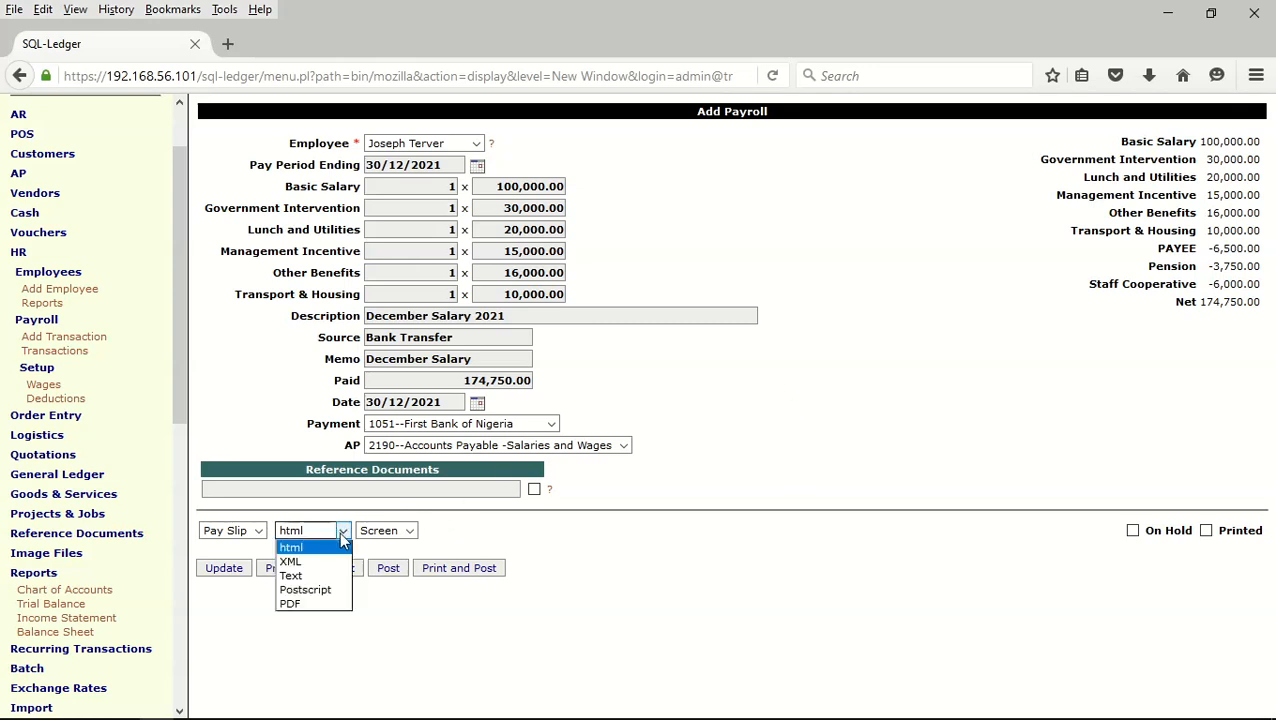
left_click(298, 604)
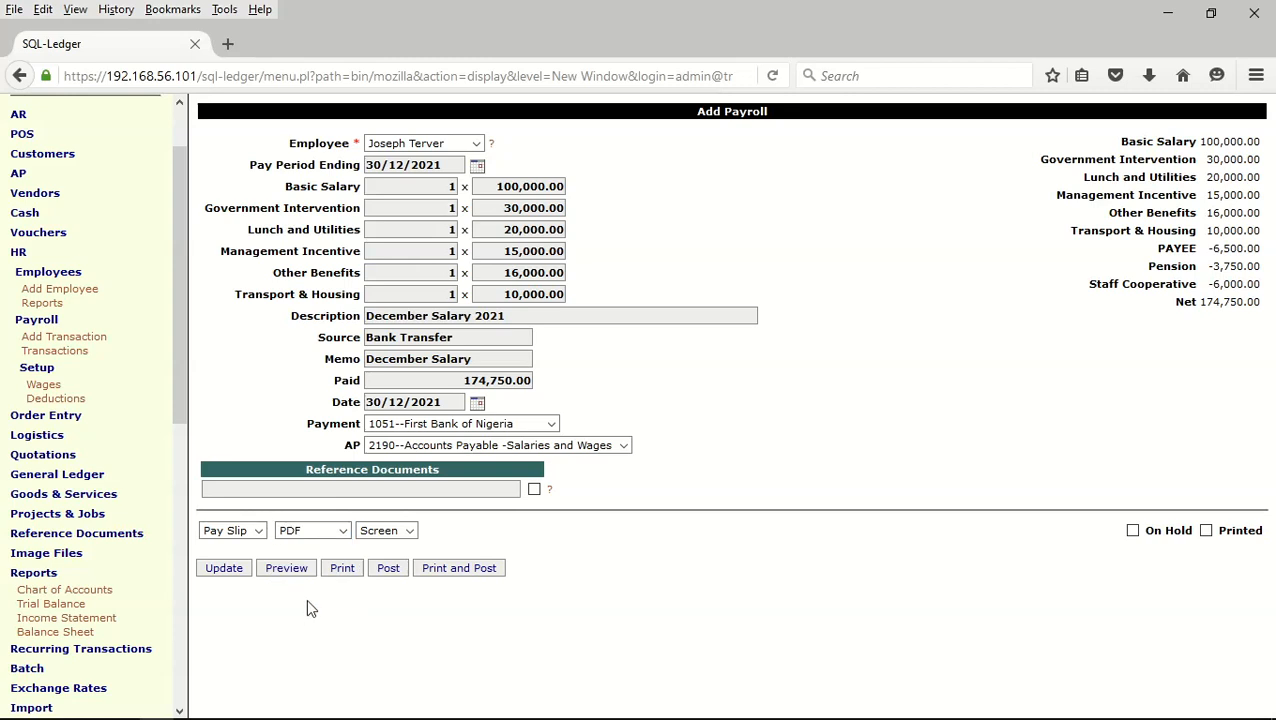
left_click(342, 569)
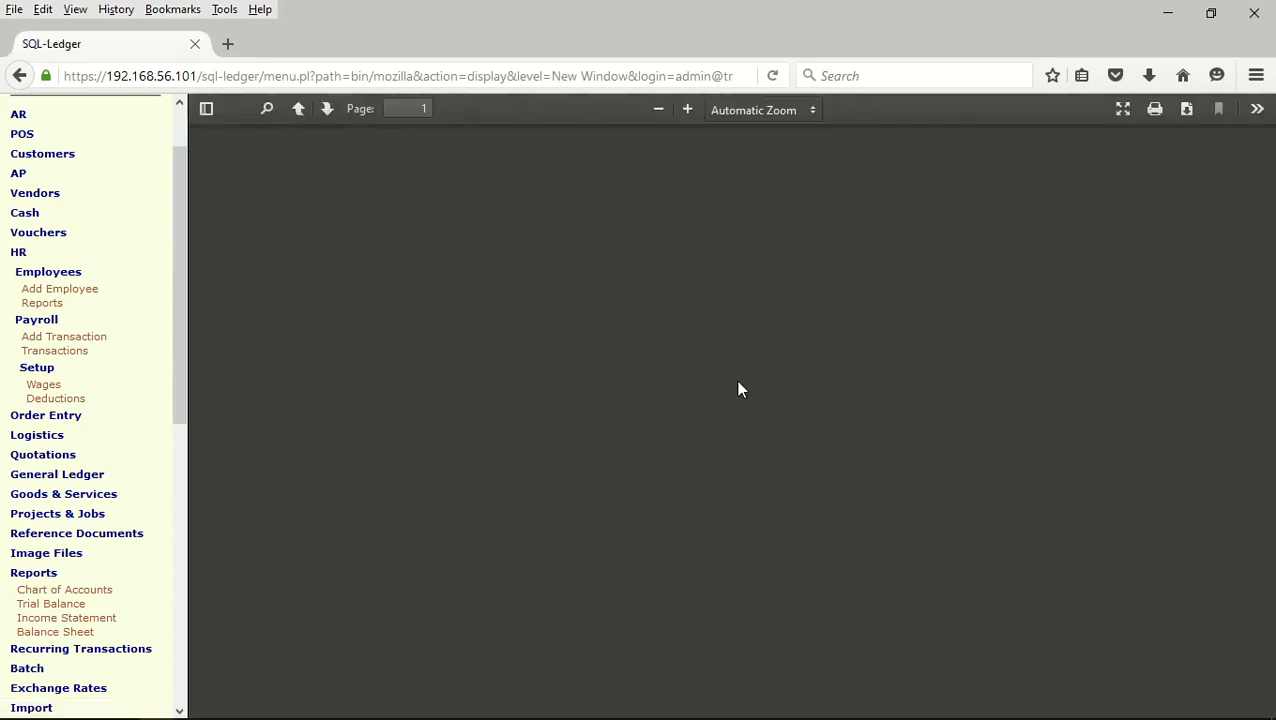
scroll(686, 345, "down", 2)
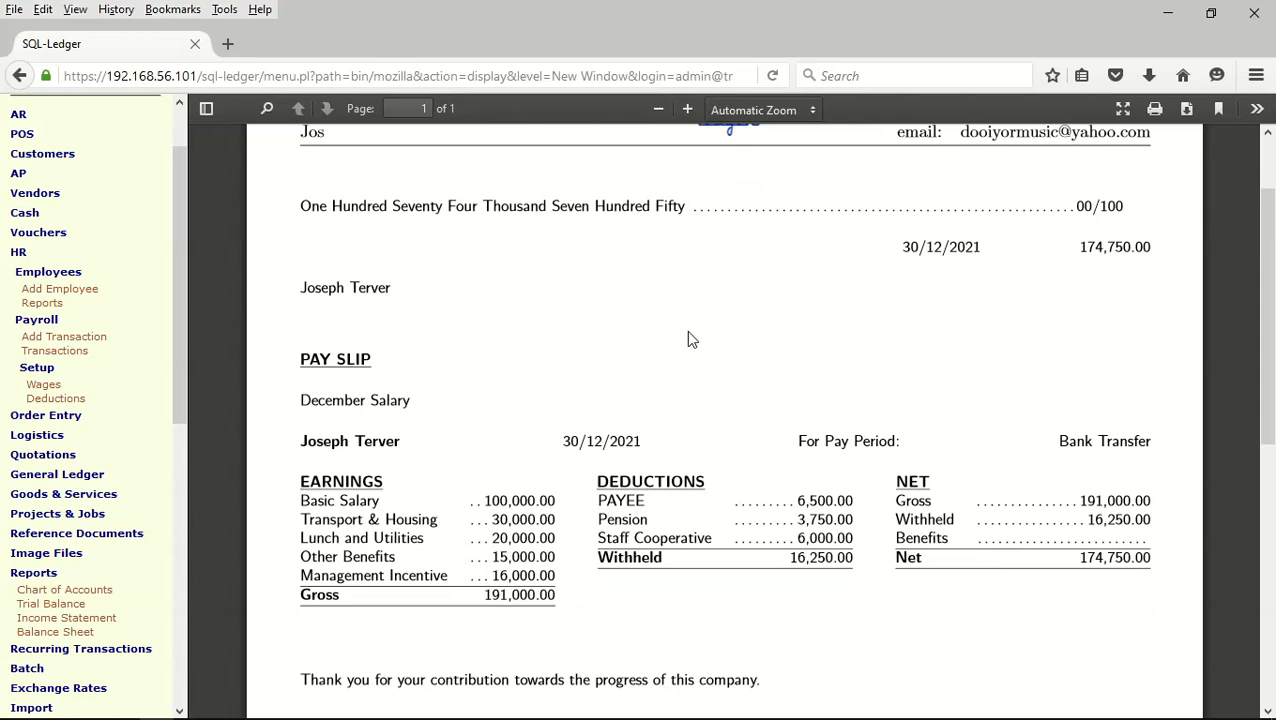
scroll(688, 333, "down", 4)
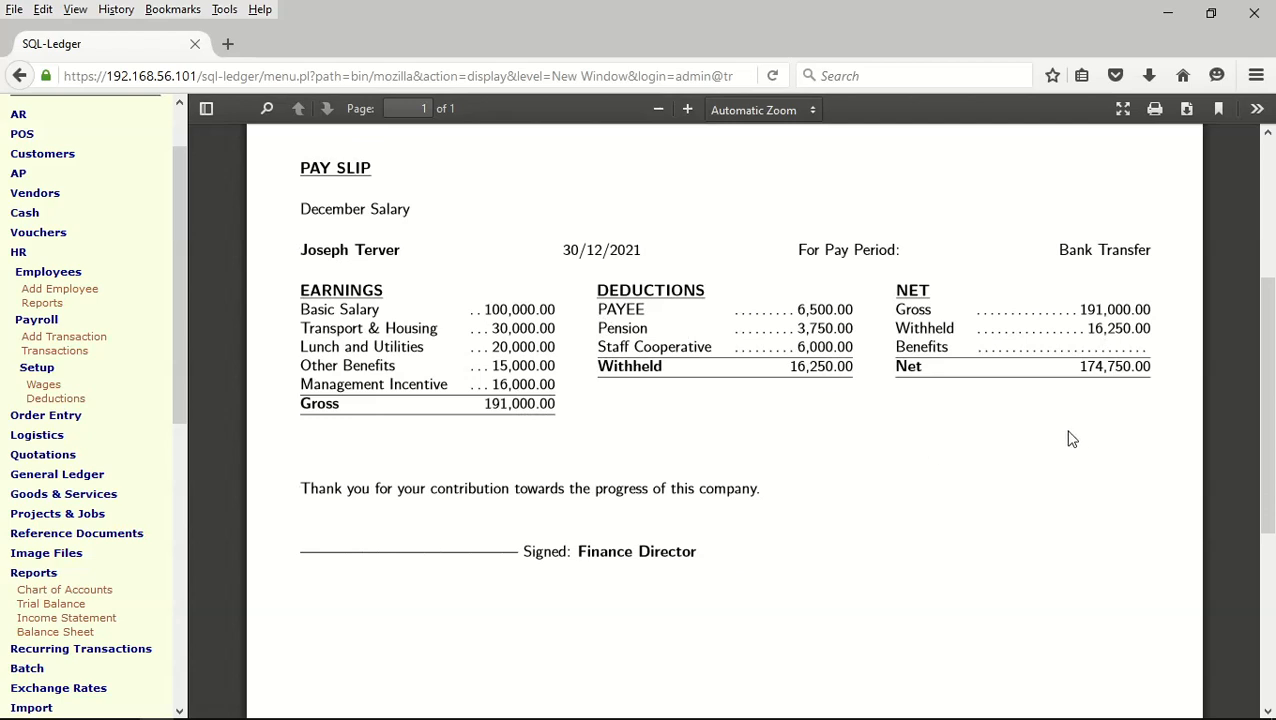
scroll(1070, 437, "up", 6)
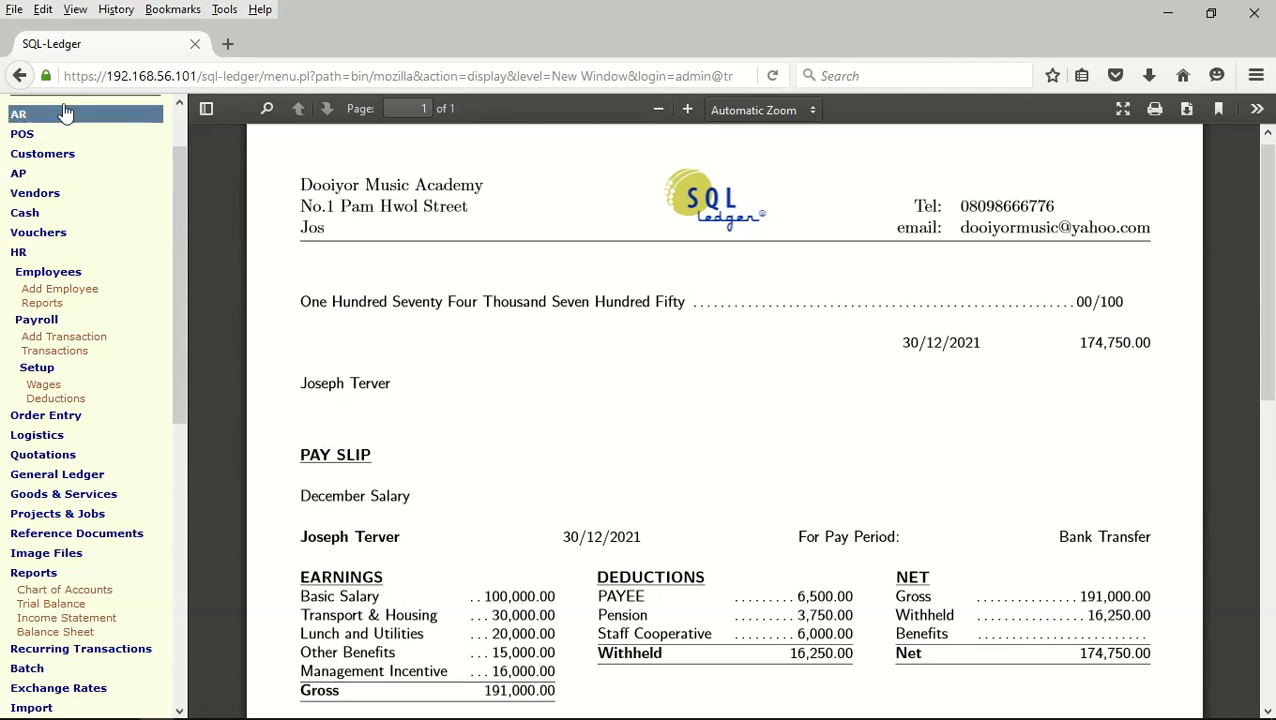
left_click(18, 76)
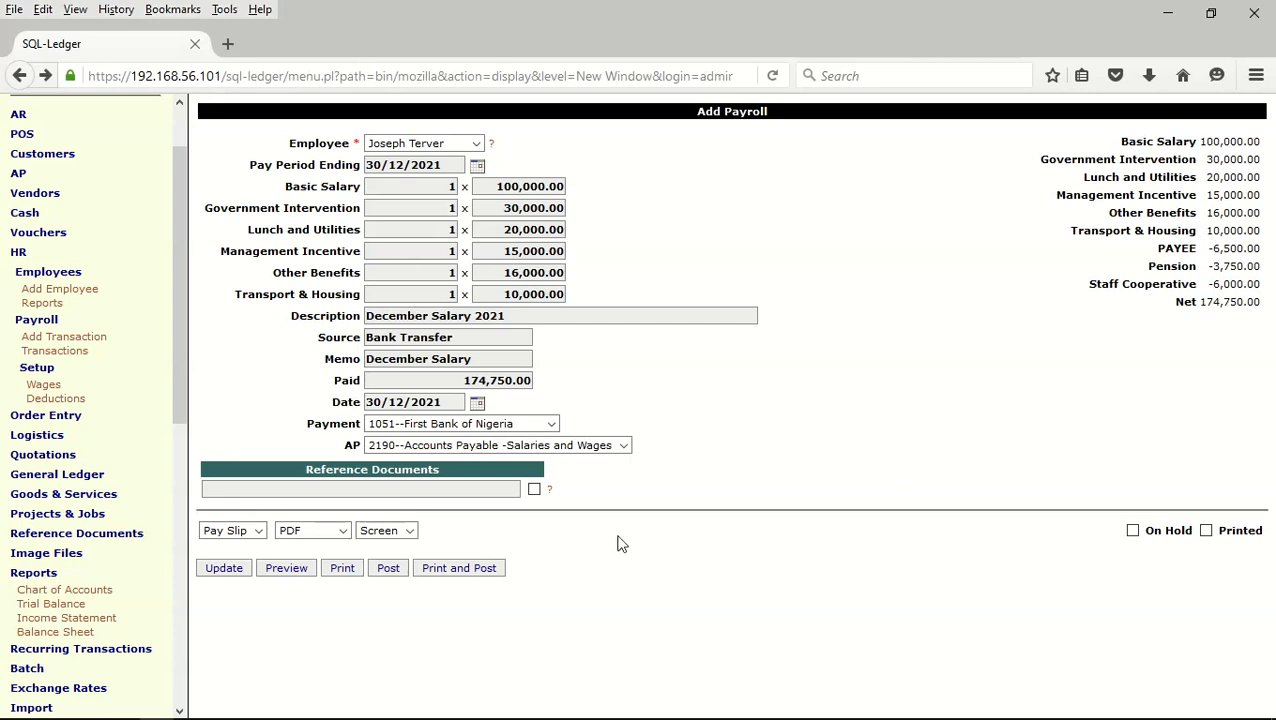
left_click(390, 570)
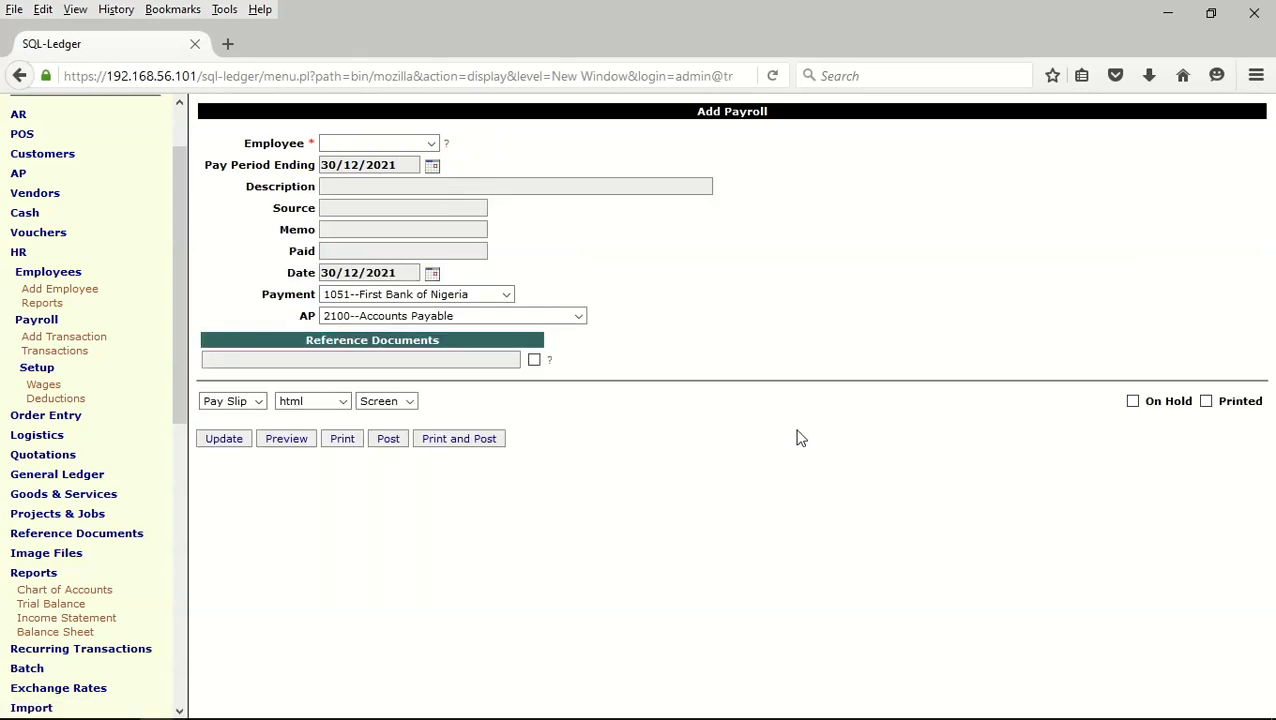
Run the trial balance and the detailed payroll transactions report, both with the Current period option
left_click(36, 605)
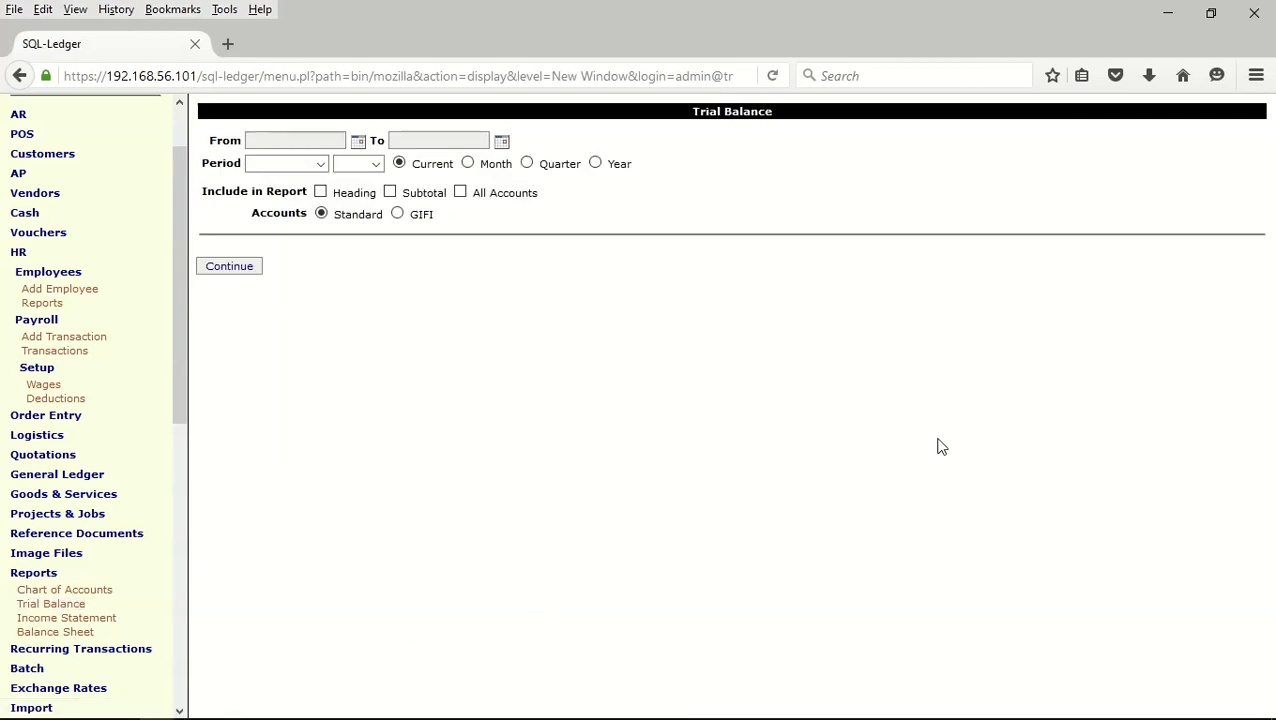
left_click(241, 273)
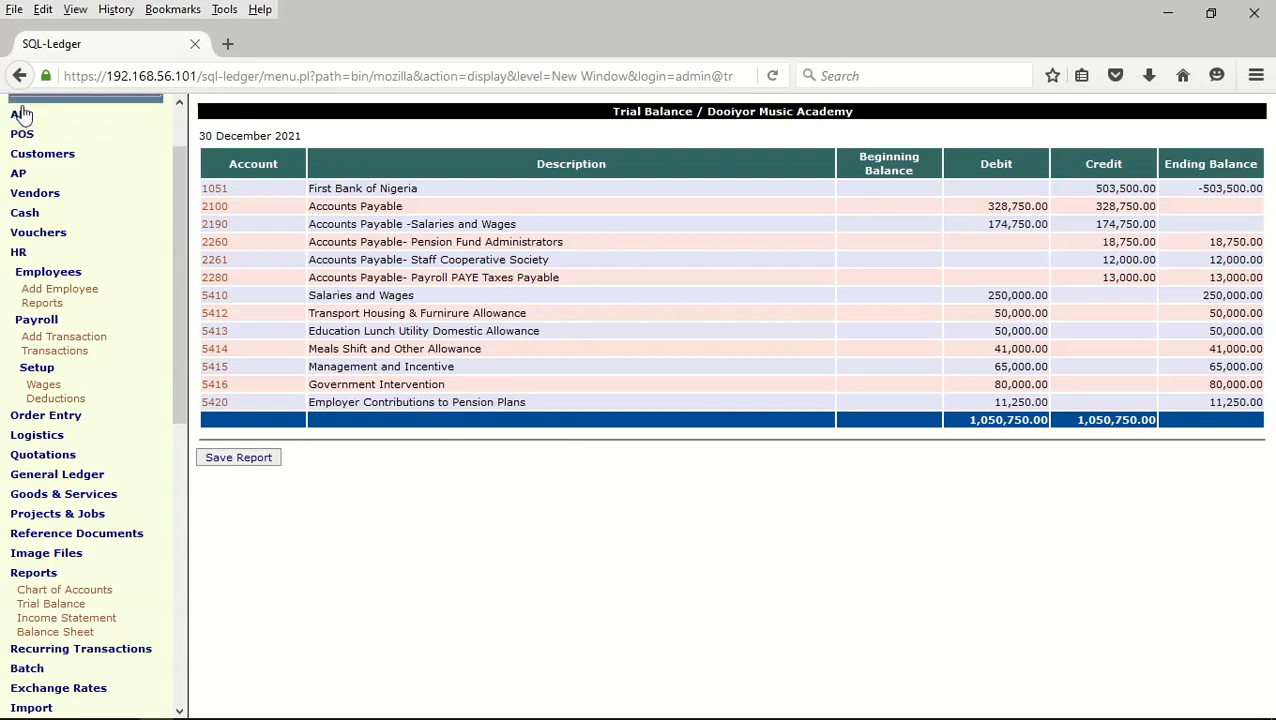
left_click(33, 354)
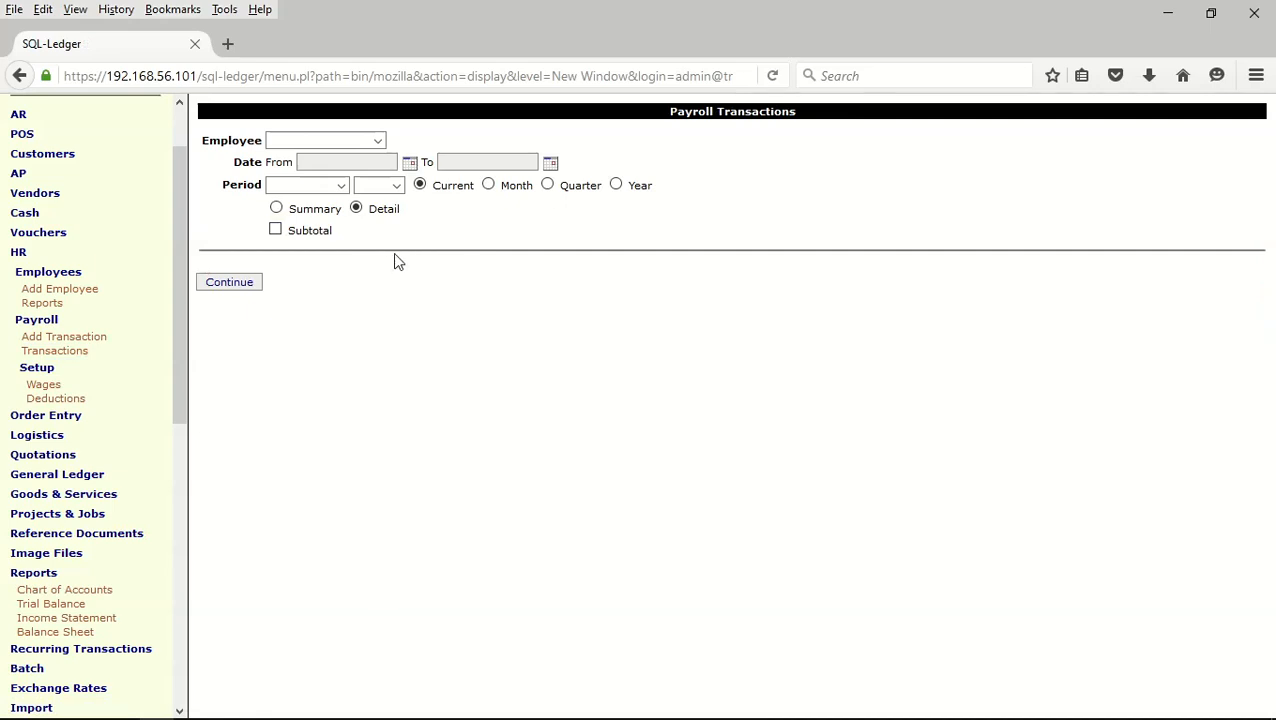
left_click(230, 283)
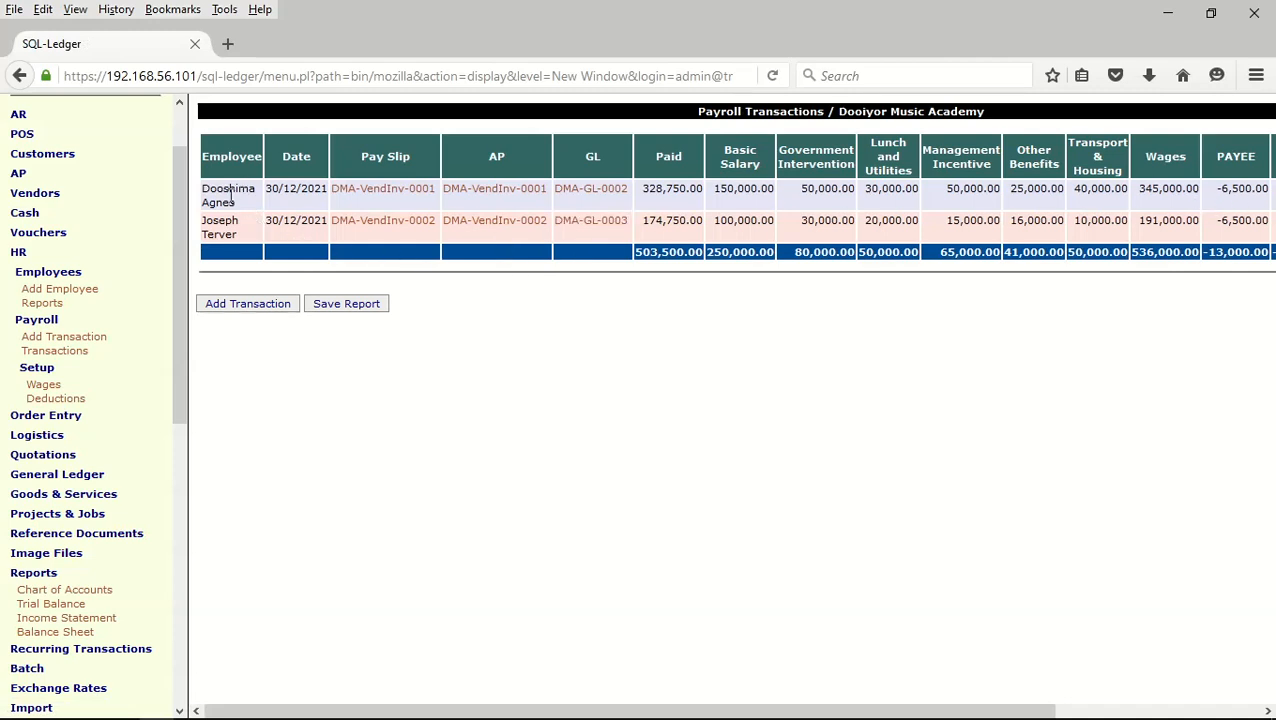
Run the payroll transactions report as a Summary with Subtotal, using the Month period option
left_click(19, 75)
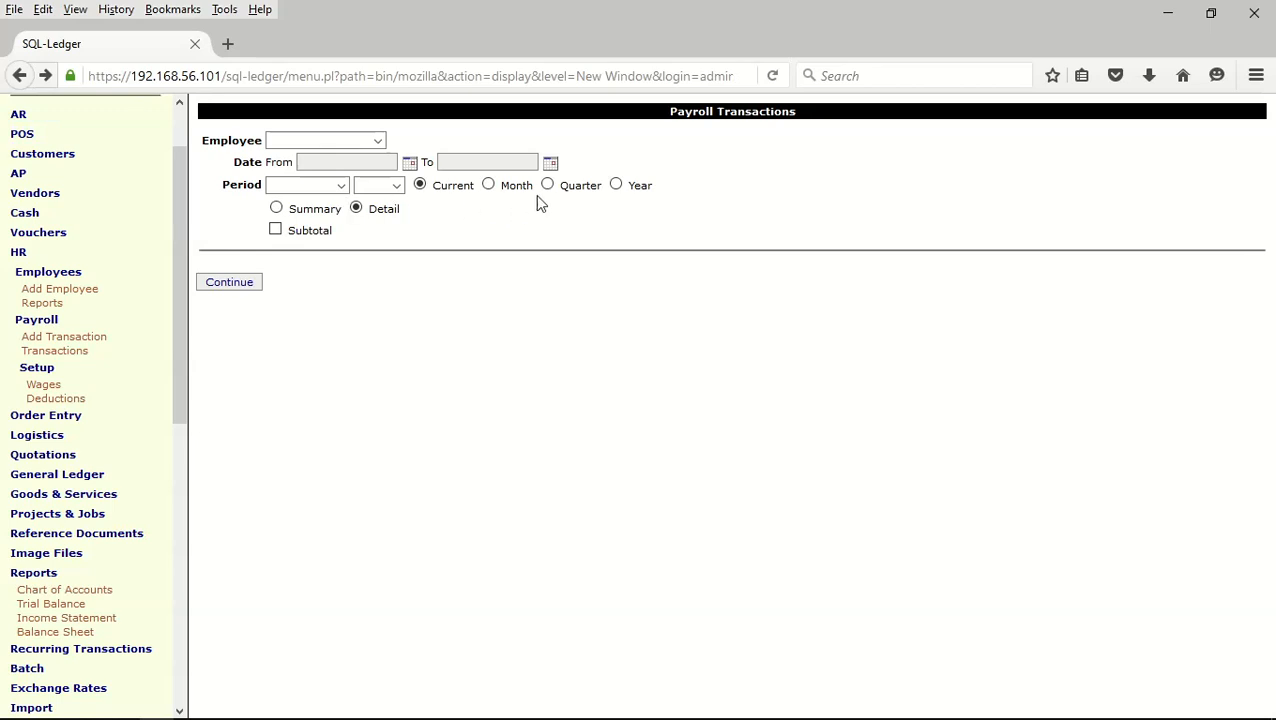
left_click(488, 185)
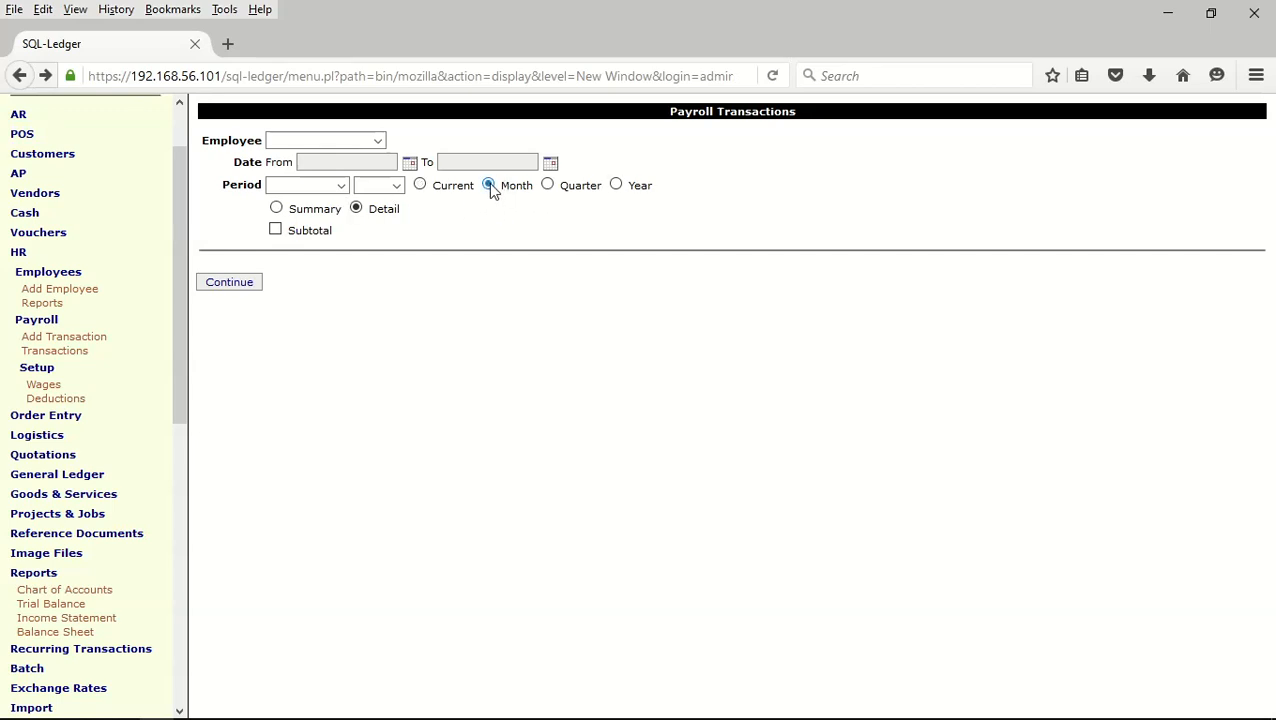
left_click(276, 208)
left_click(275, 229)
left_click(215, 285)
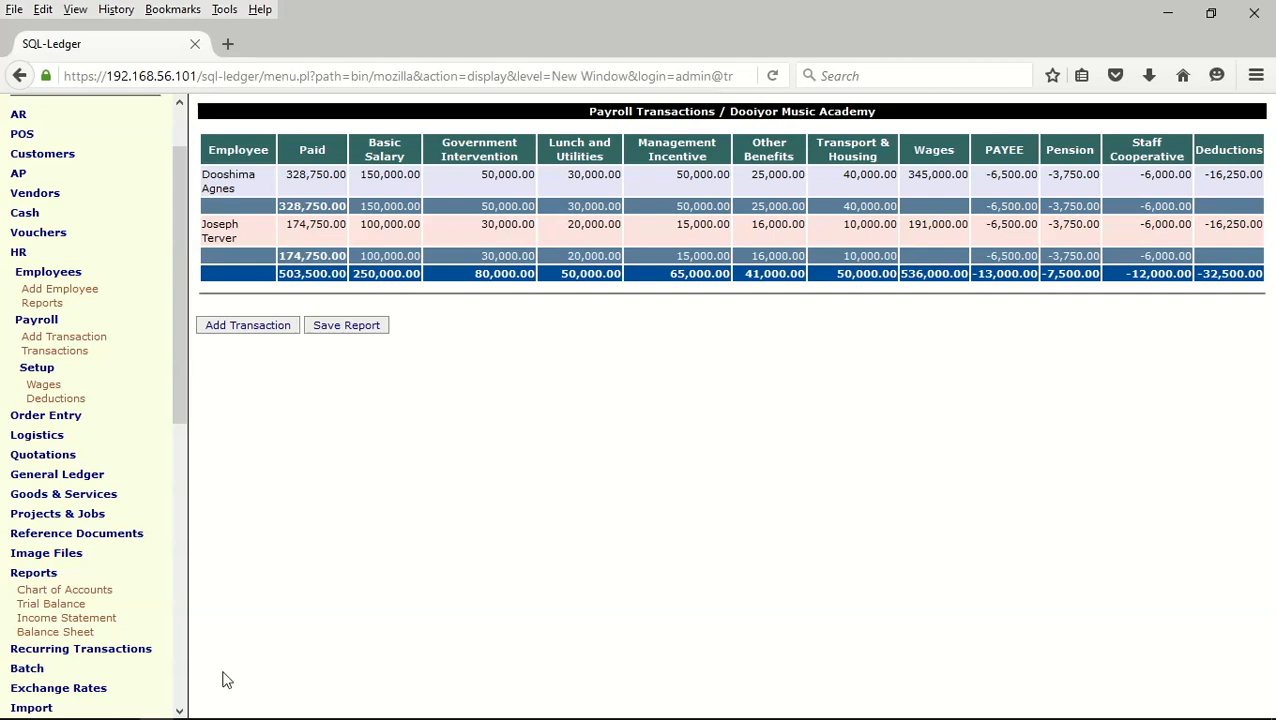
Generate the income statement and the balance sheet with their default options to examine the payroll postings
left_click(66, 620)
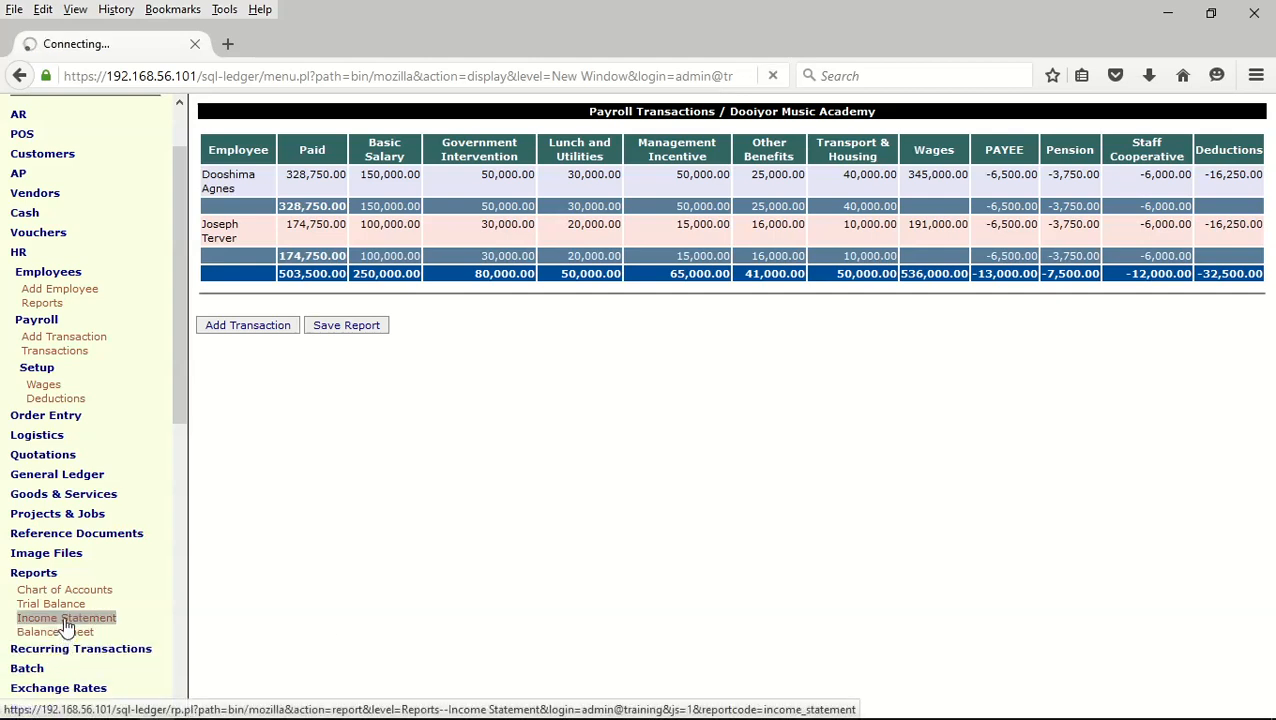
left_click(243, 397)
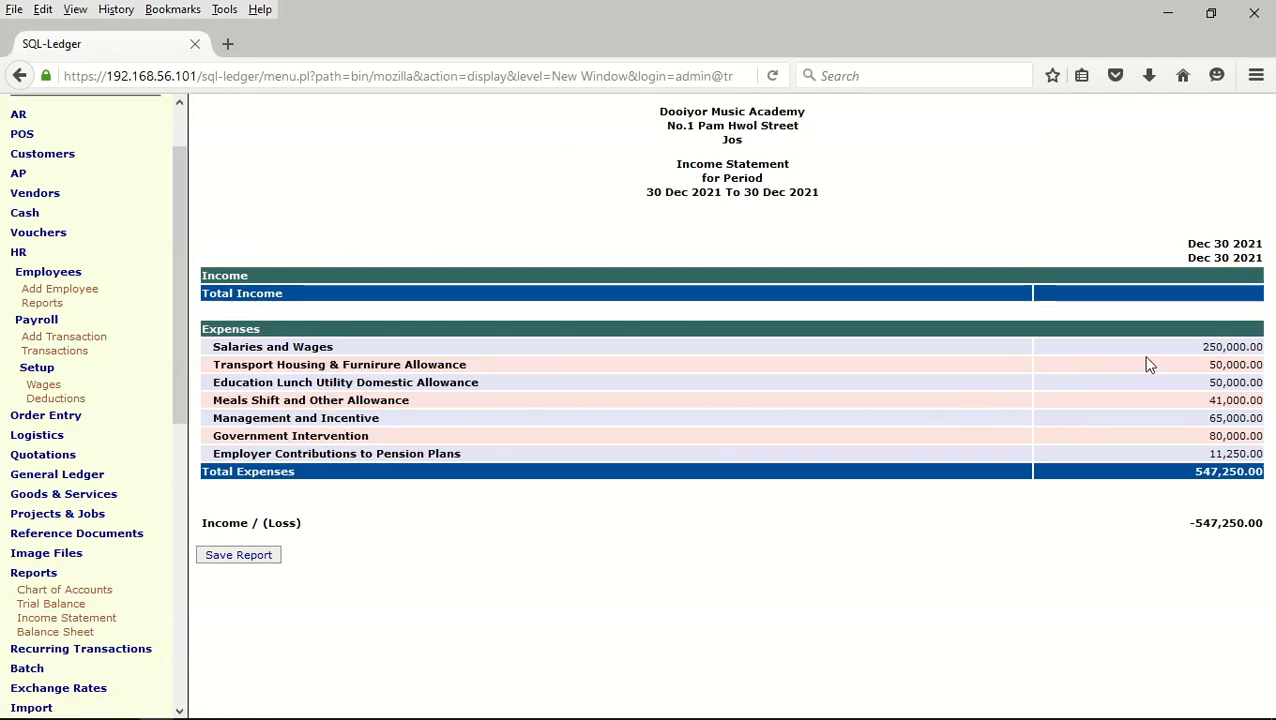
left_click(55, 632)
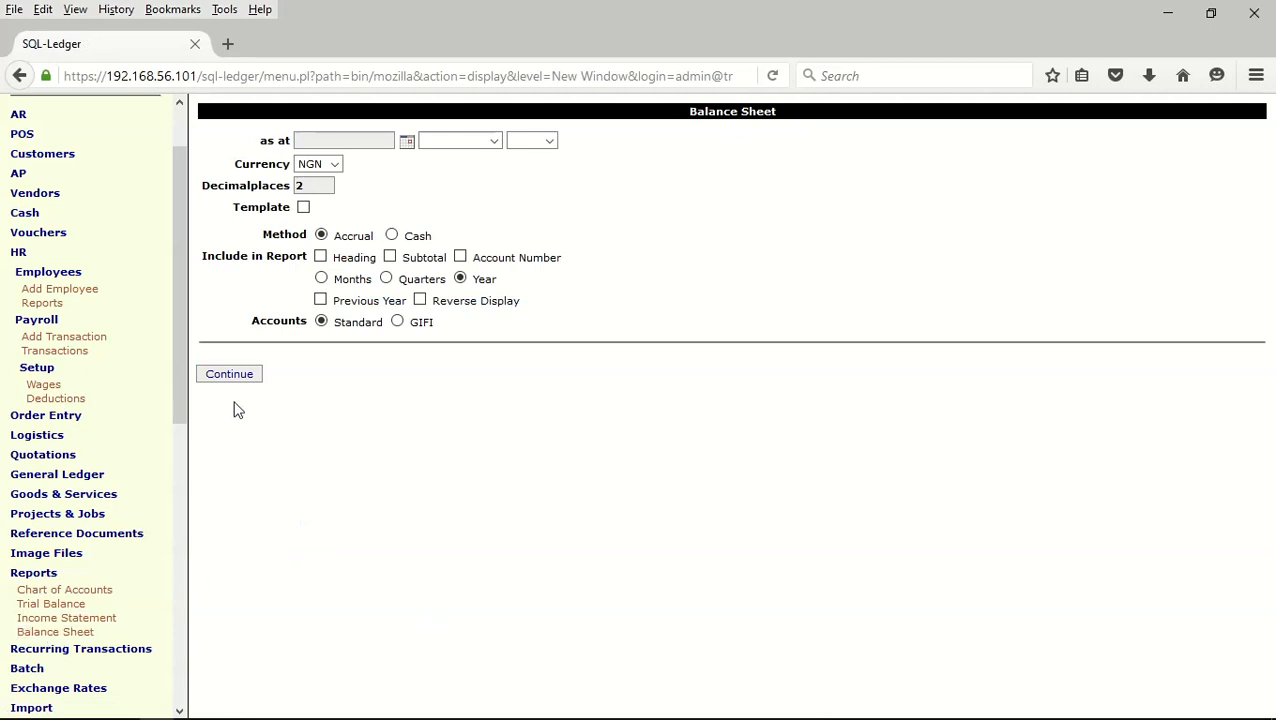
left_click(231, 375)
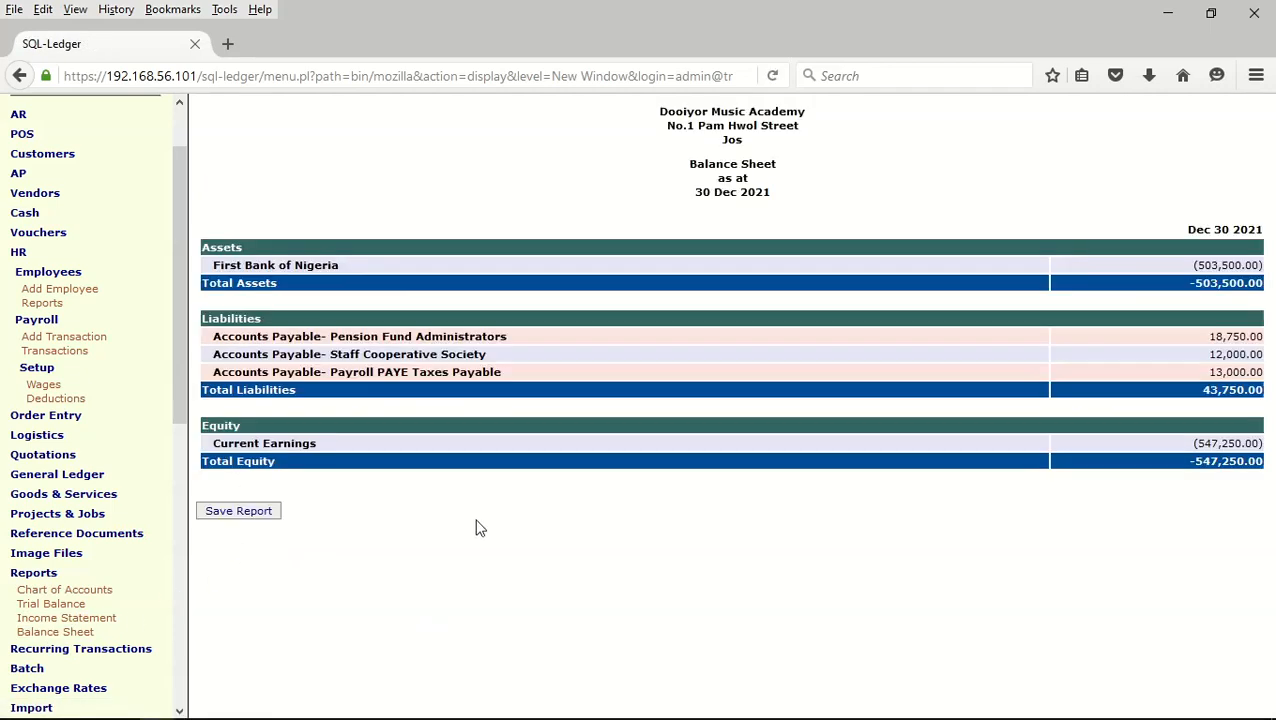